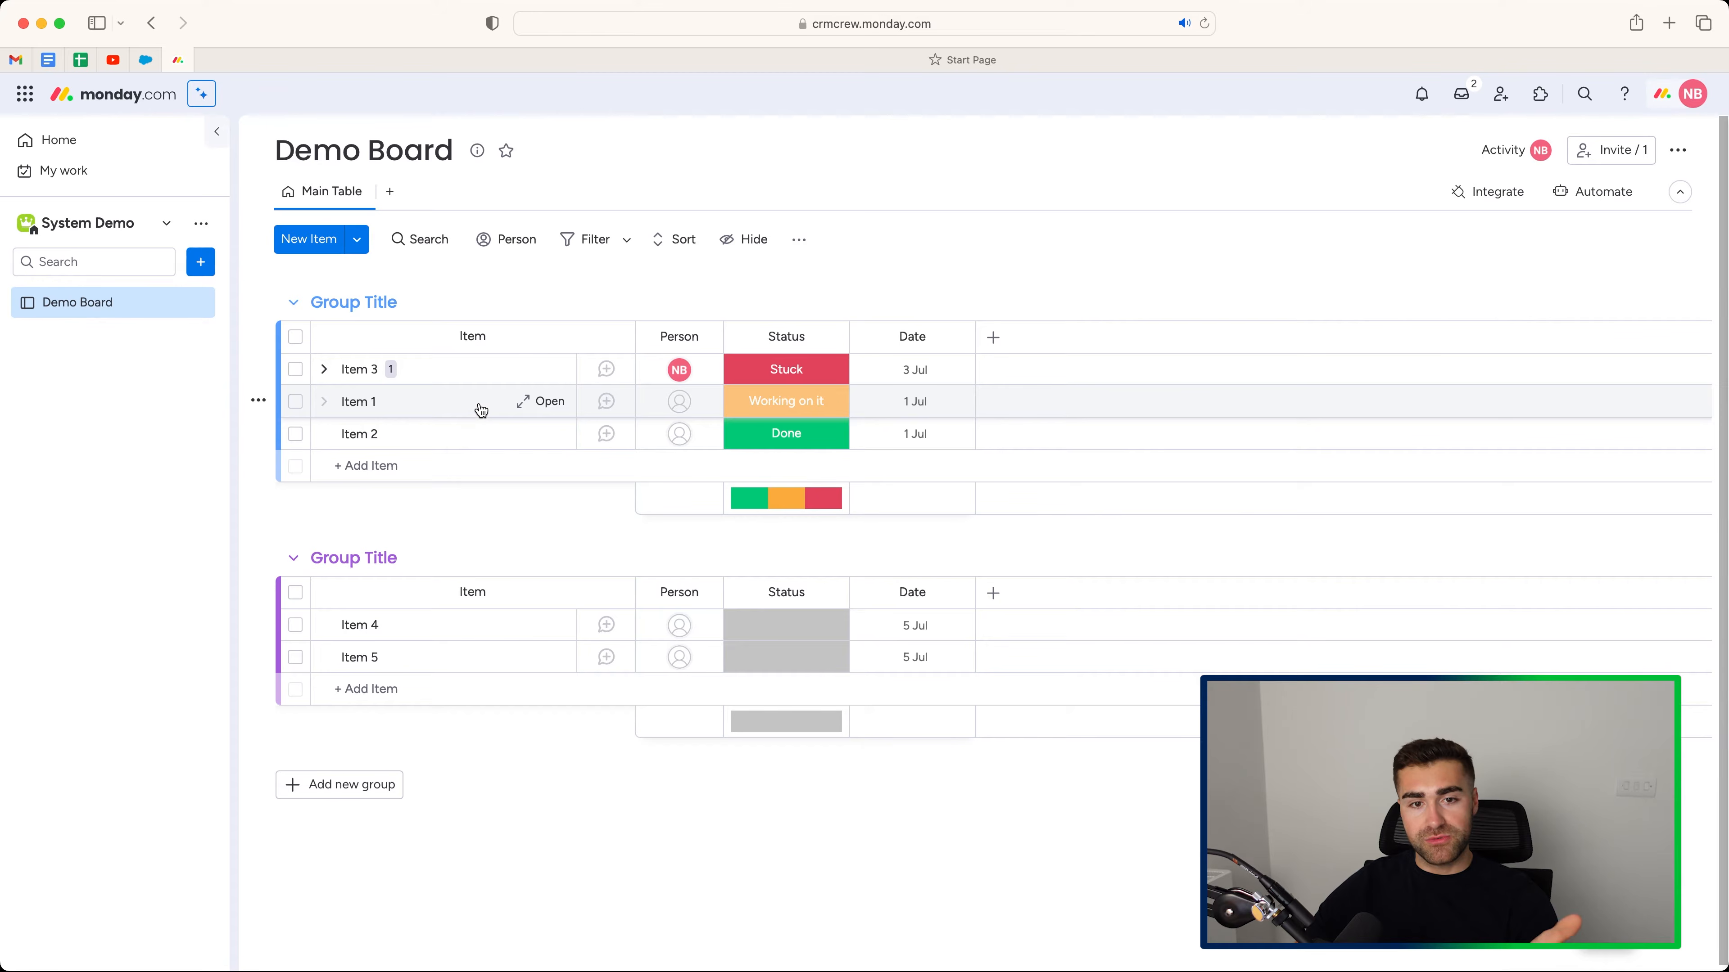
Add a subitem named "Example Task #2" under Item 1, then collapse the item's subitems
left_click(323, 401)
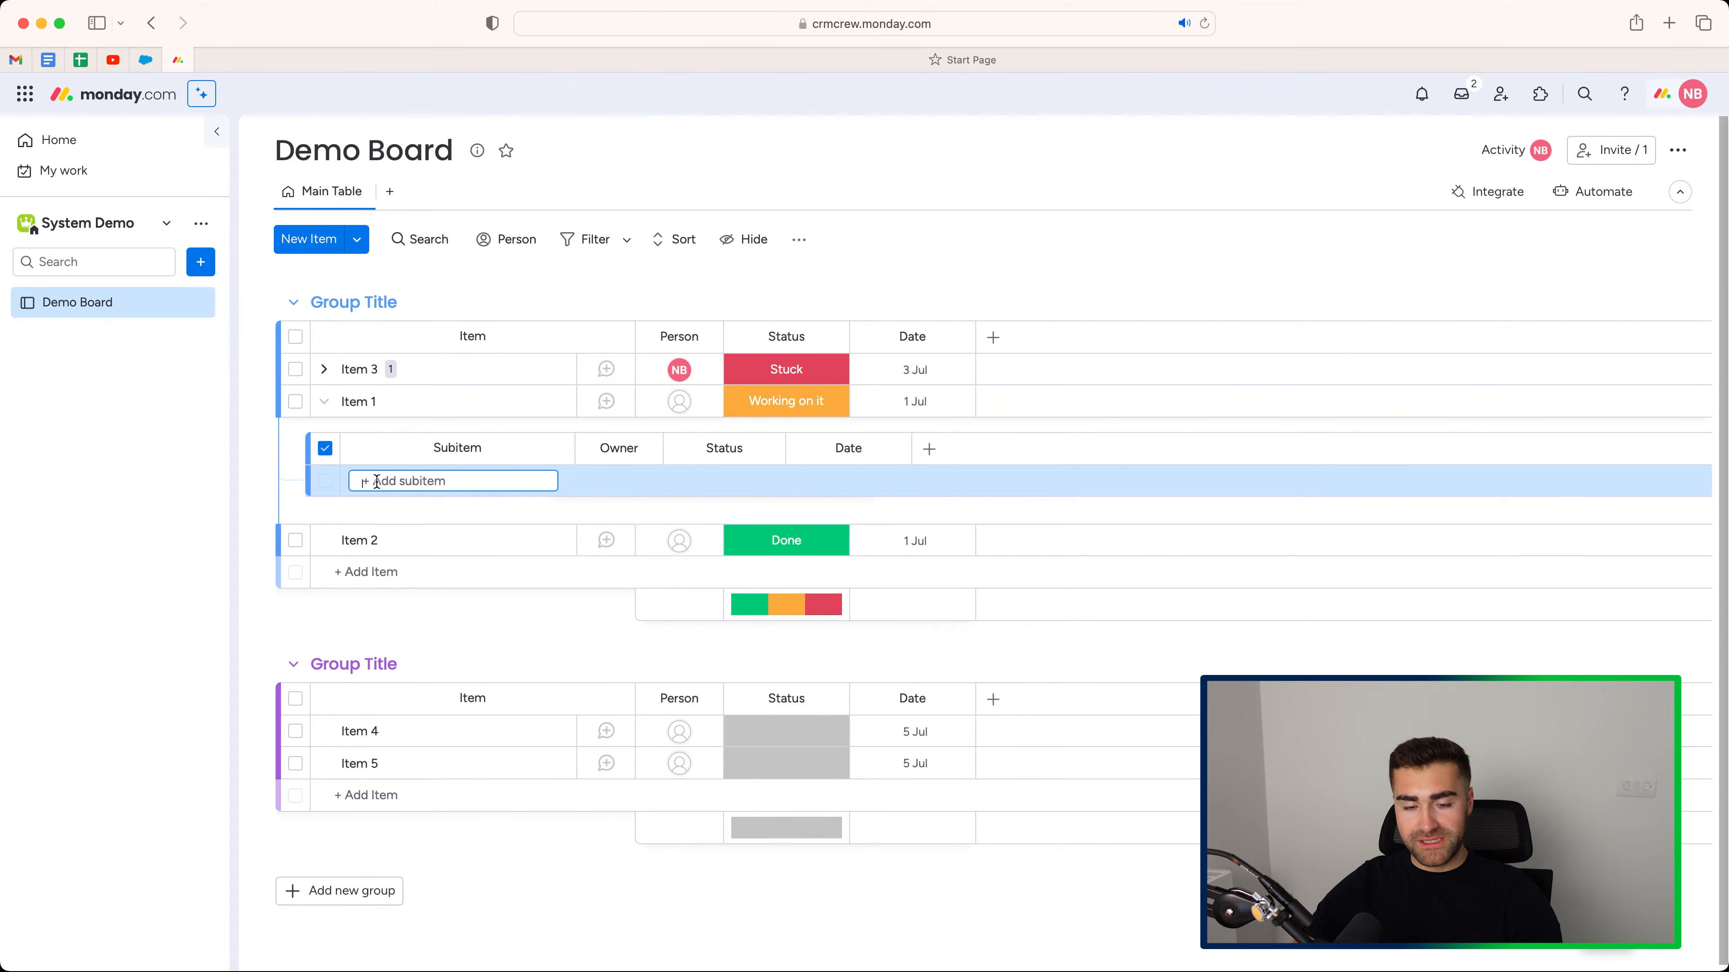
type("Example")
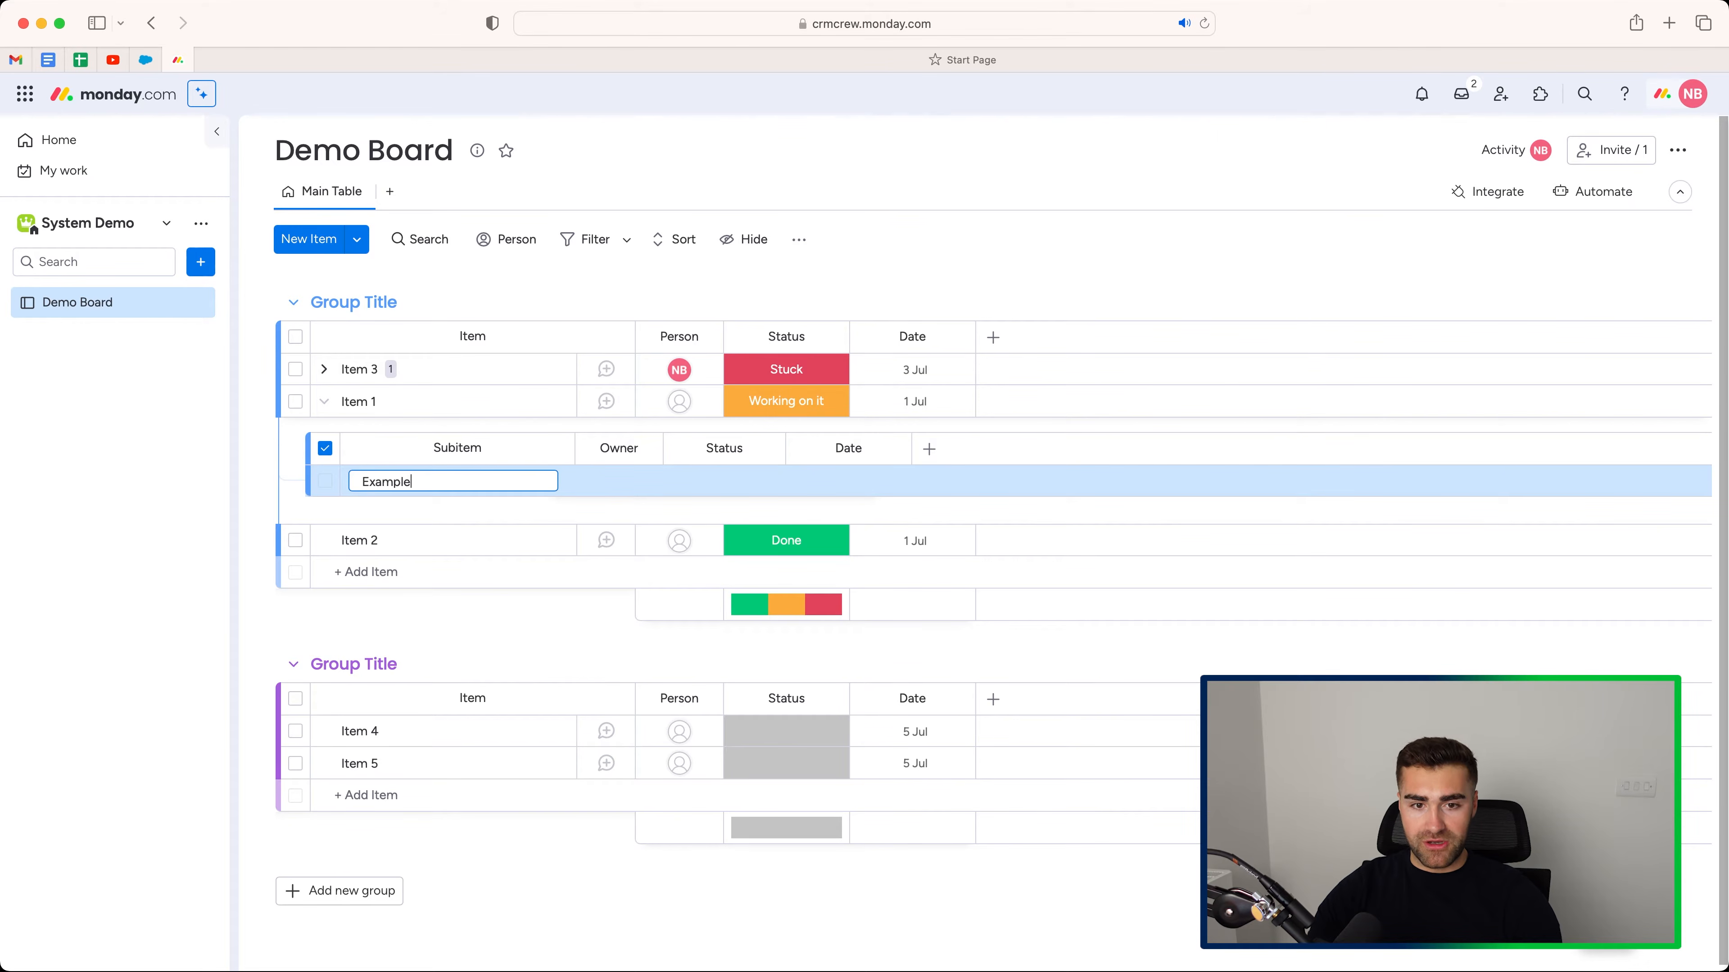
type(" Task #2")
key("Return")
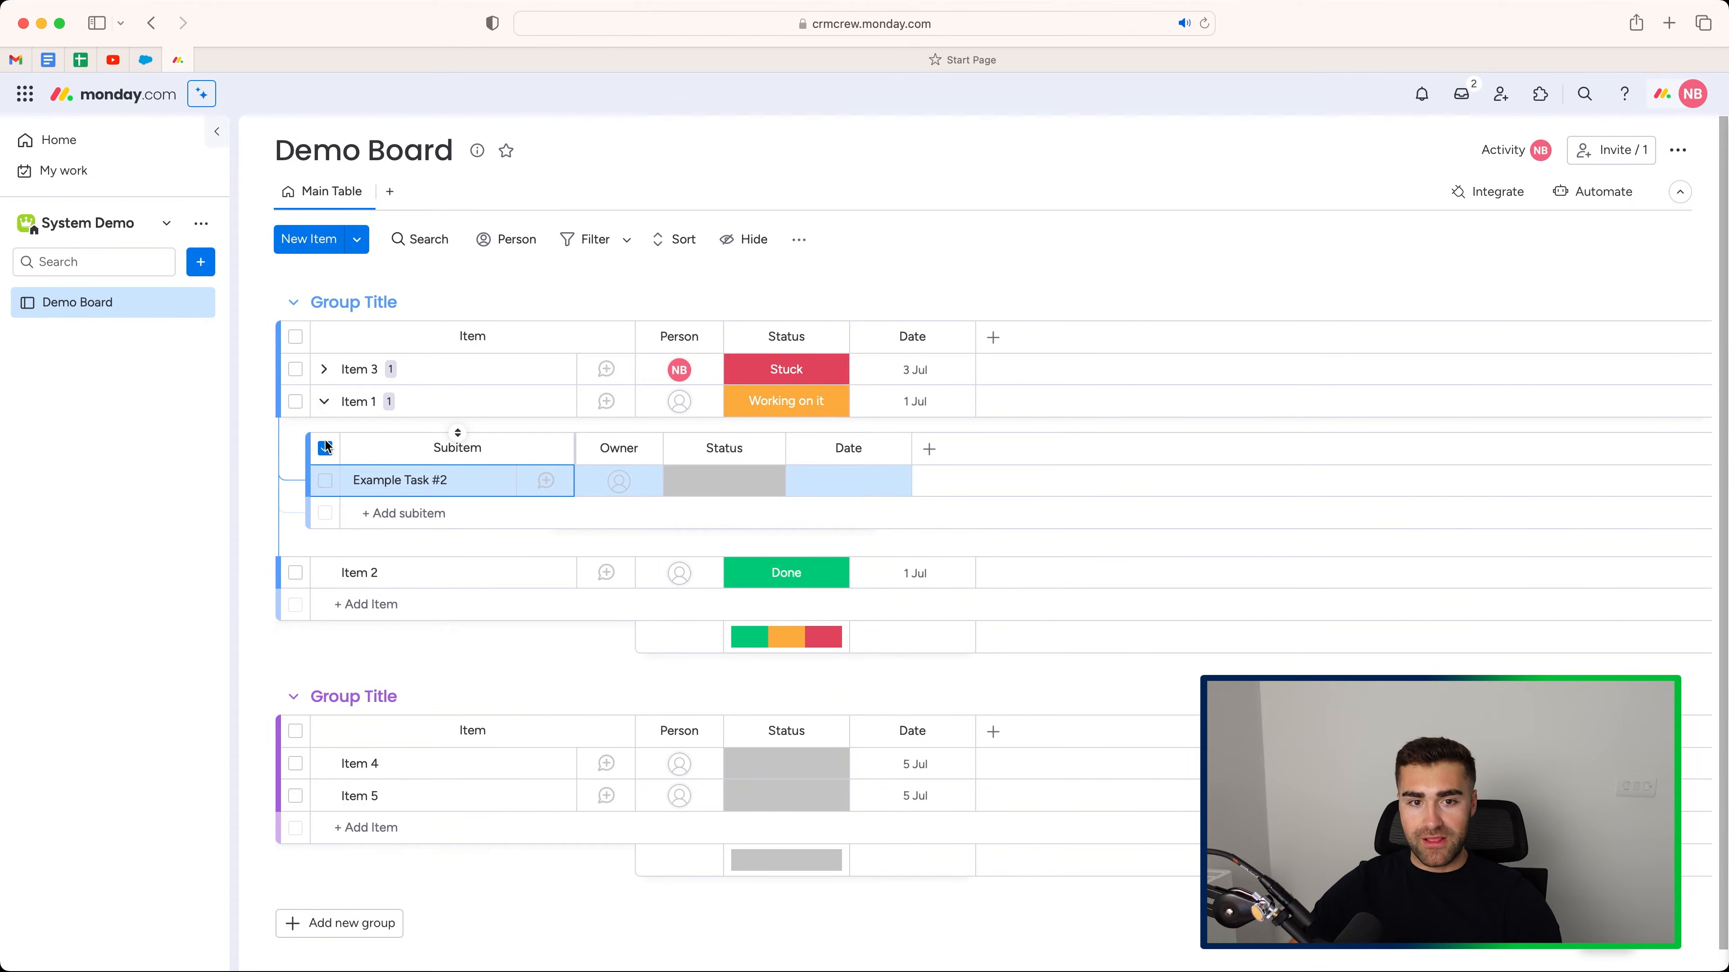
left_click(324, 401)
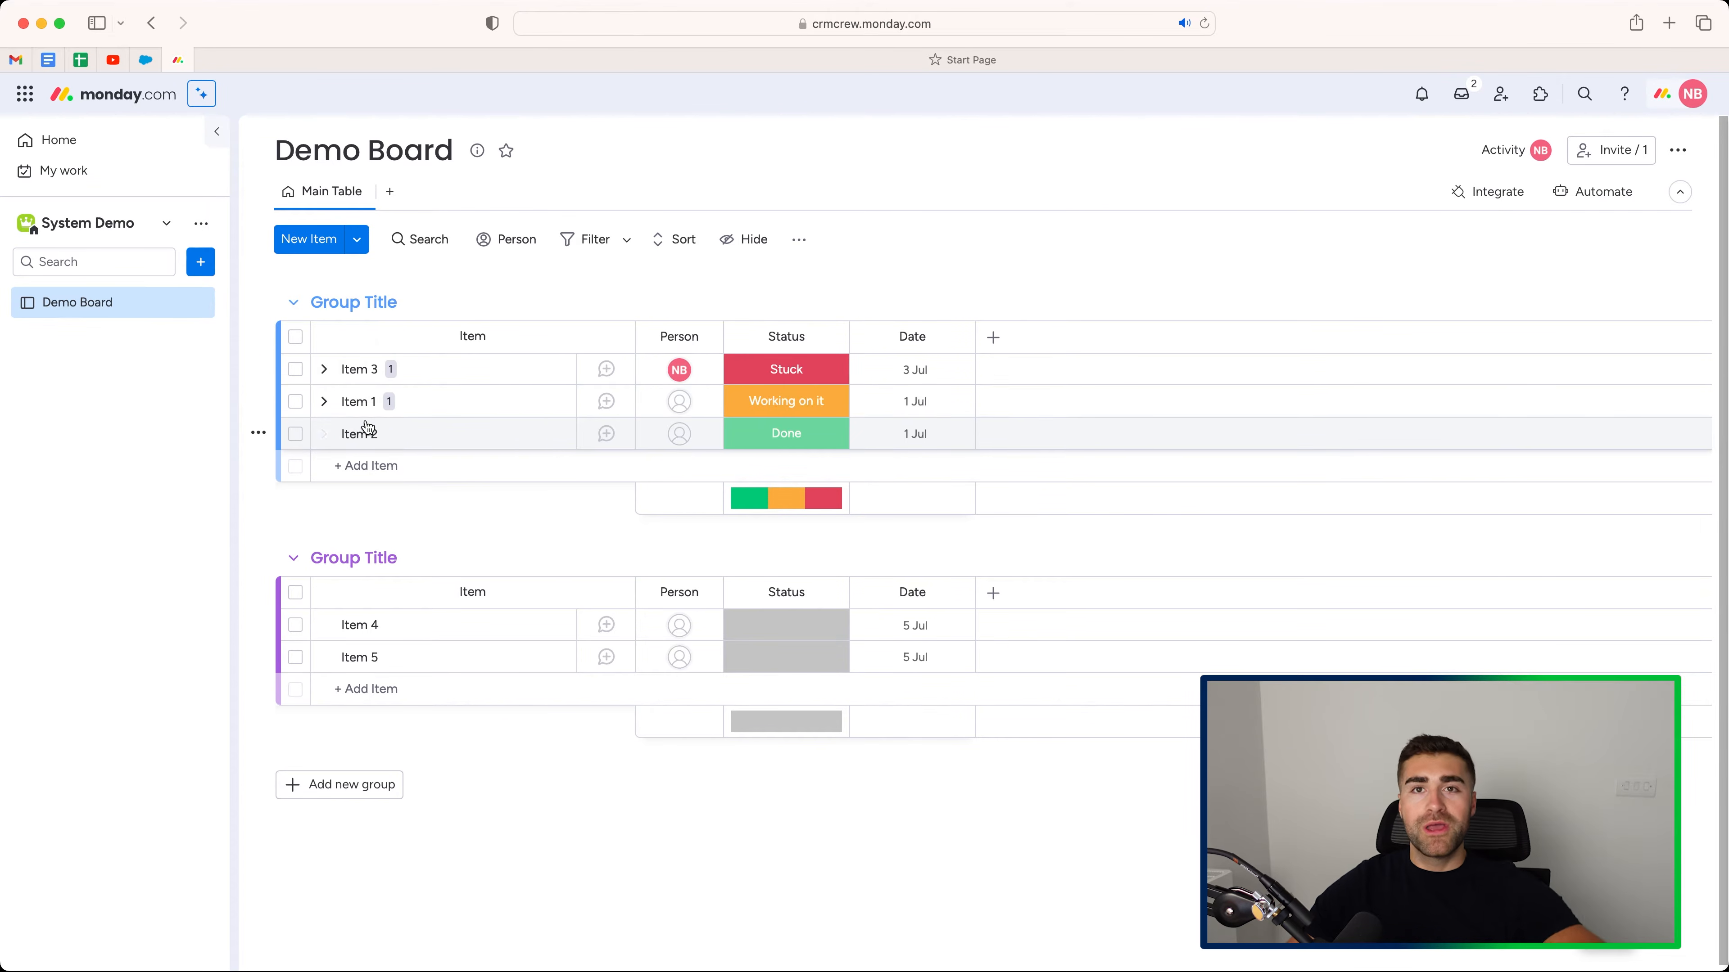
Expand Item 1's subitems and view the label choices available for Example Task #2's status
left_click(324, 401)
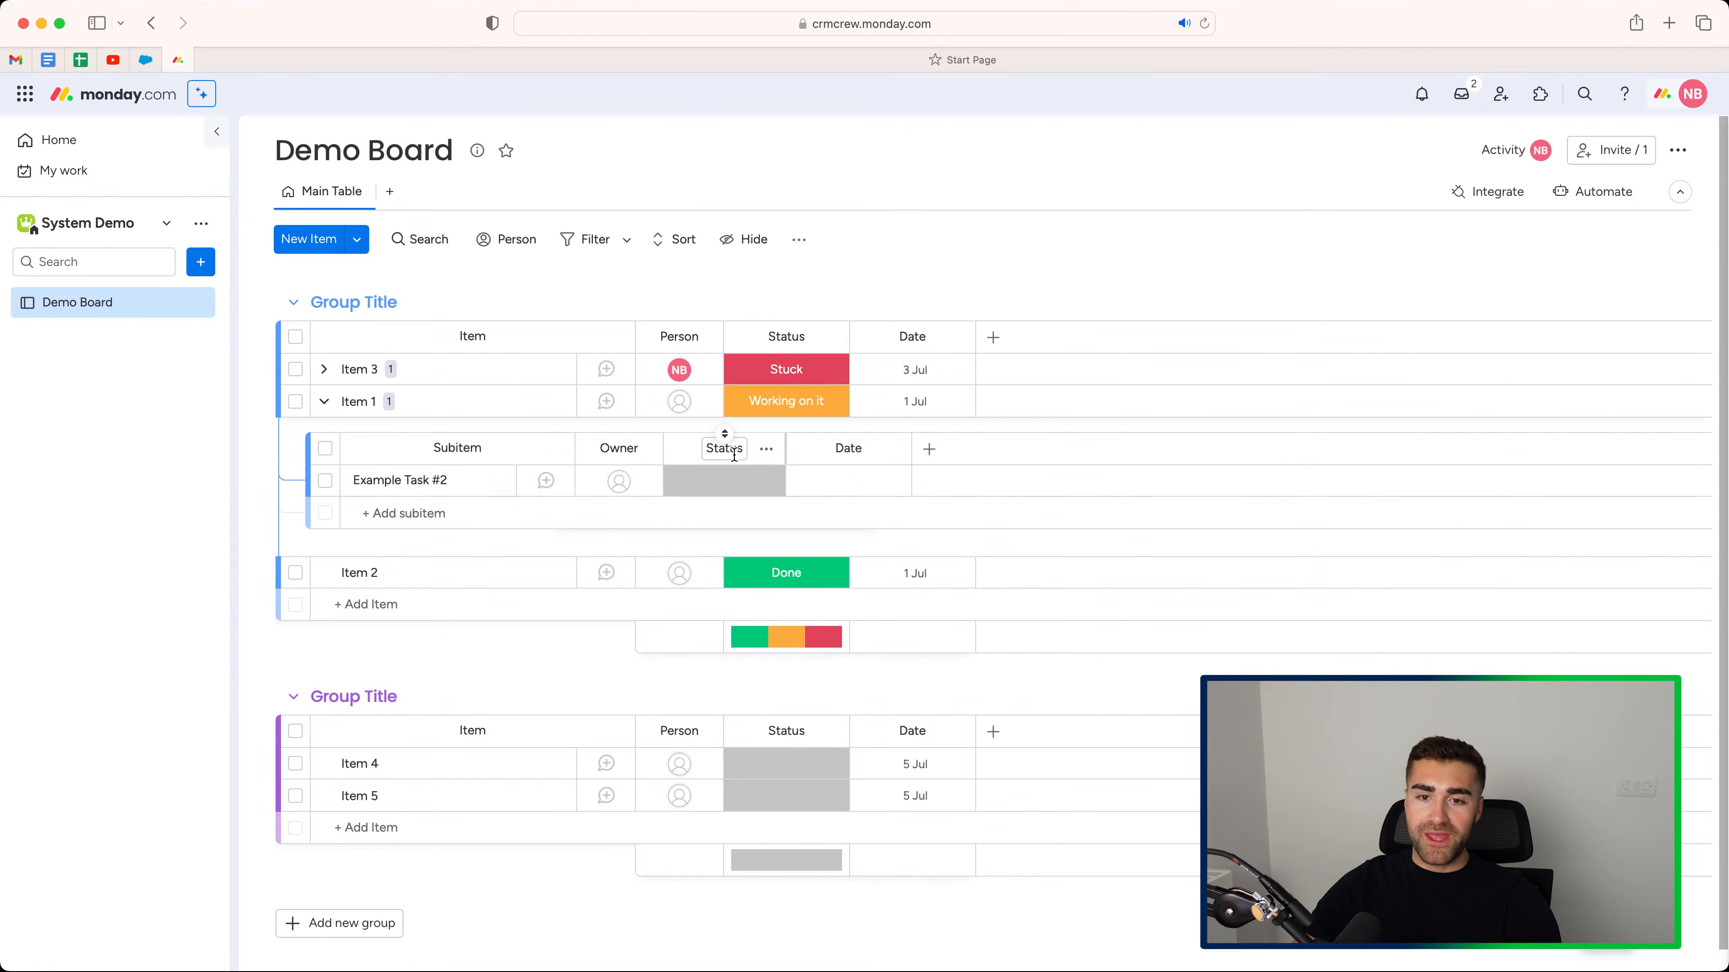
left_click(721, 478)
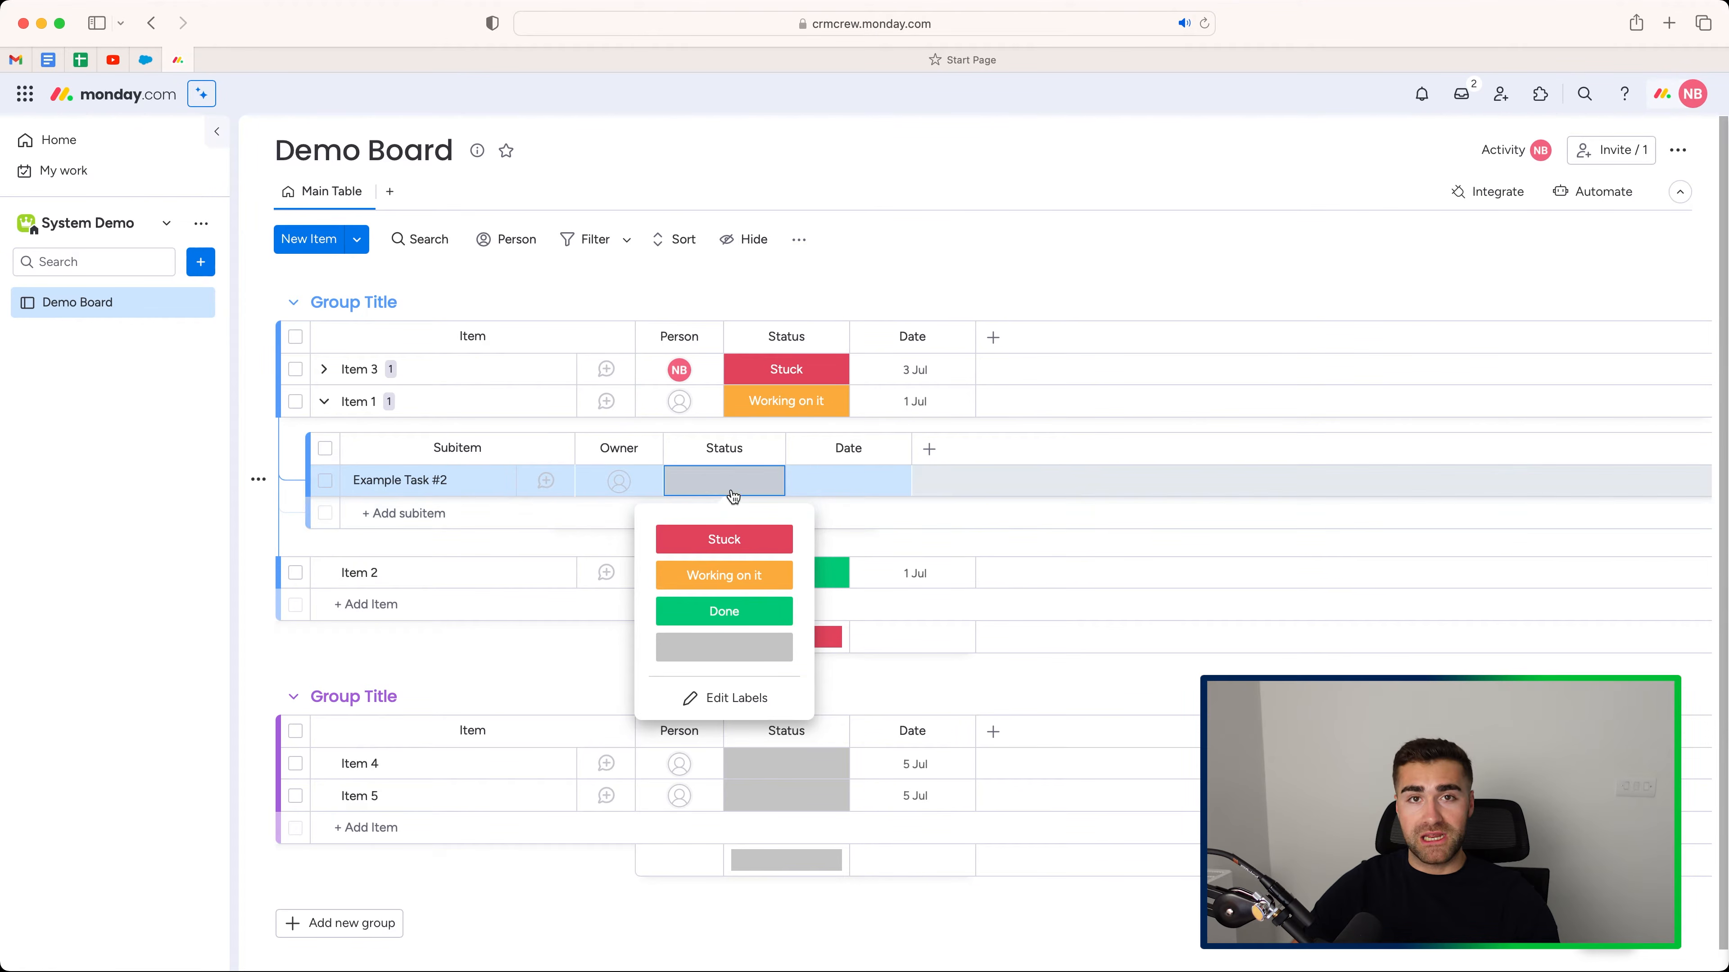
left_click(549, 546)
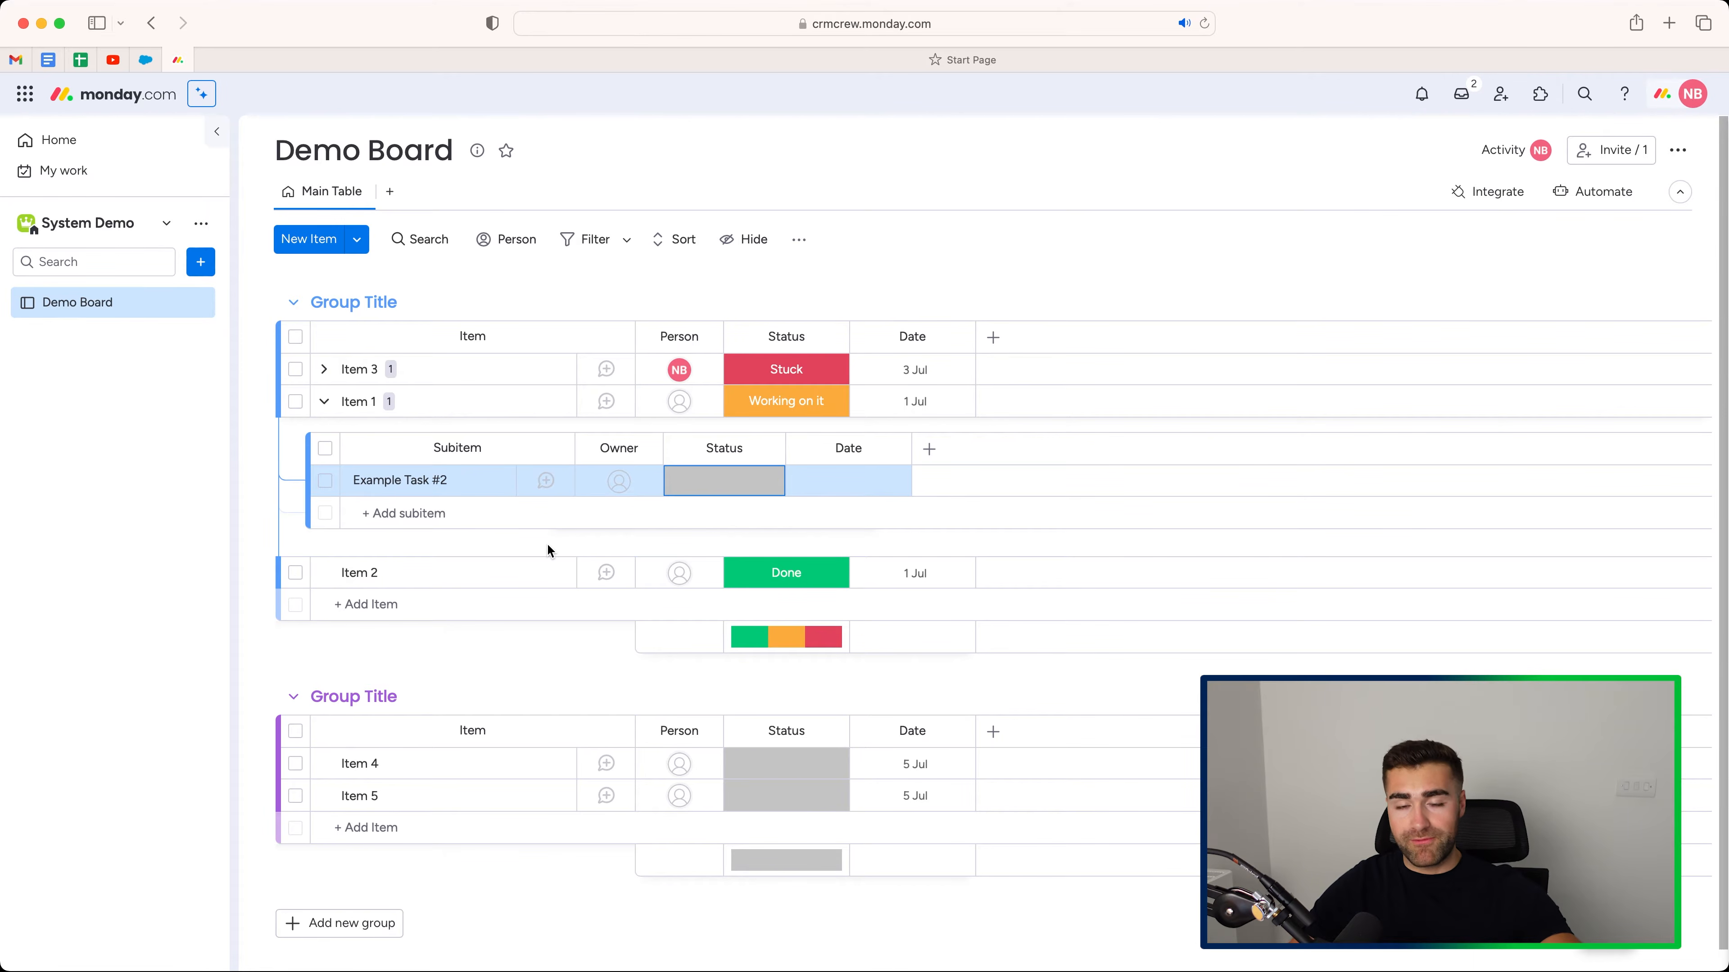
left_click(704, 483)
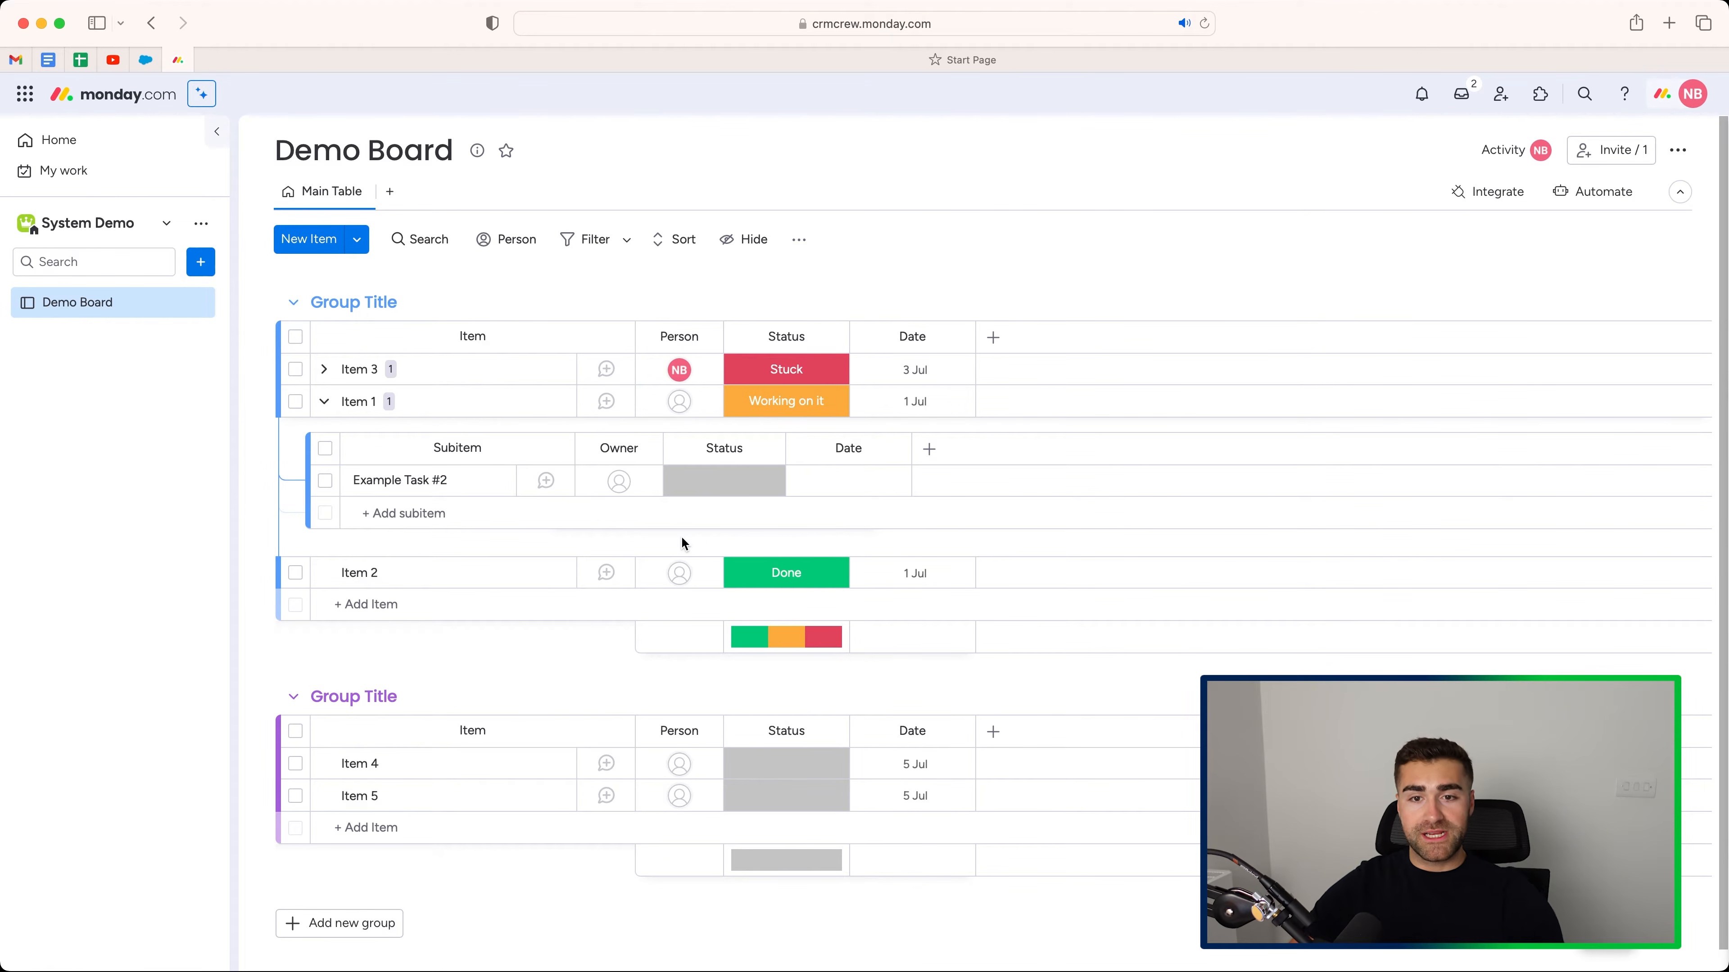
Review the subitem Status column's label settings and which colors mark an item as completed
left_click(766, 449)
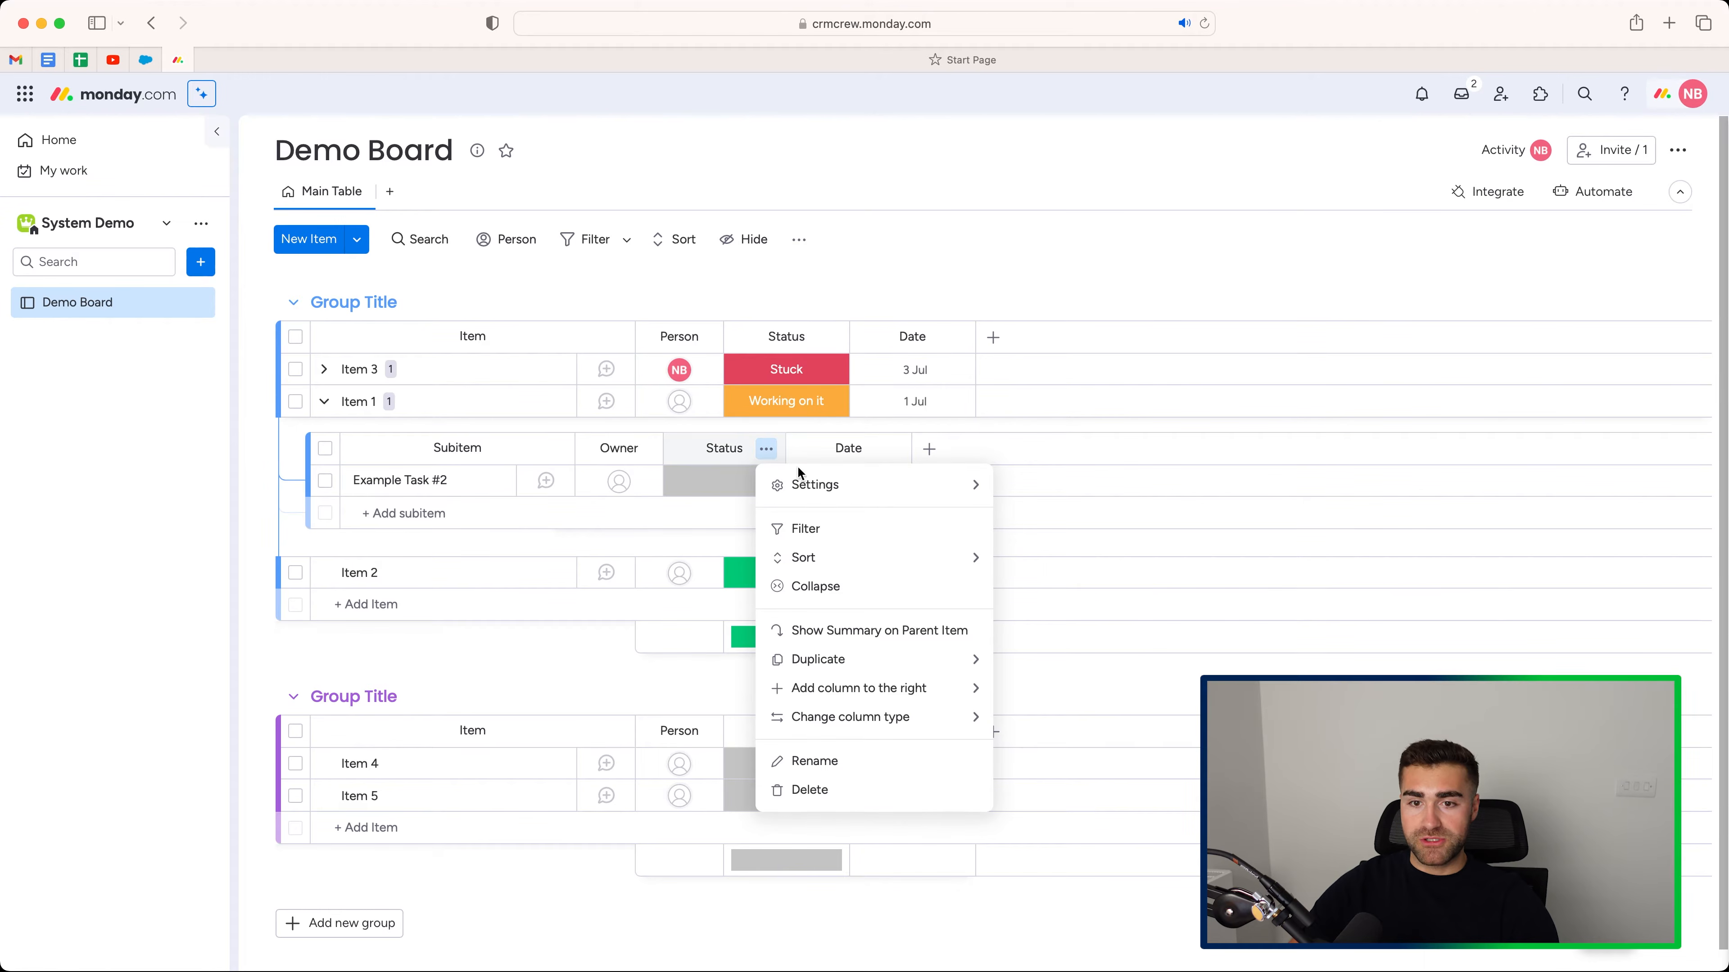
mouse_move(797, 488)
left_click(1132, 495)
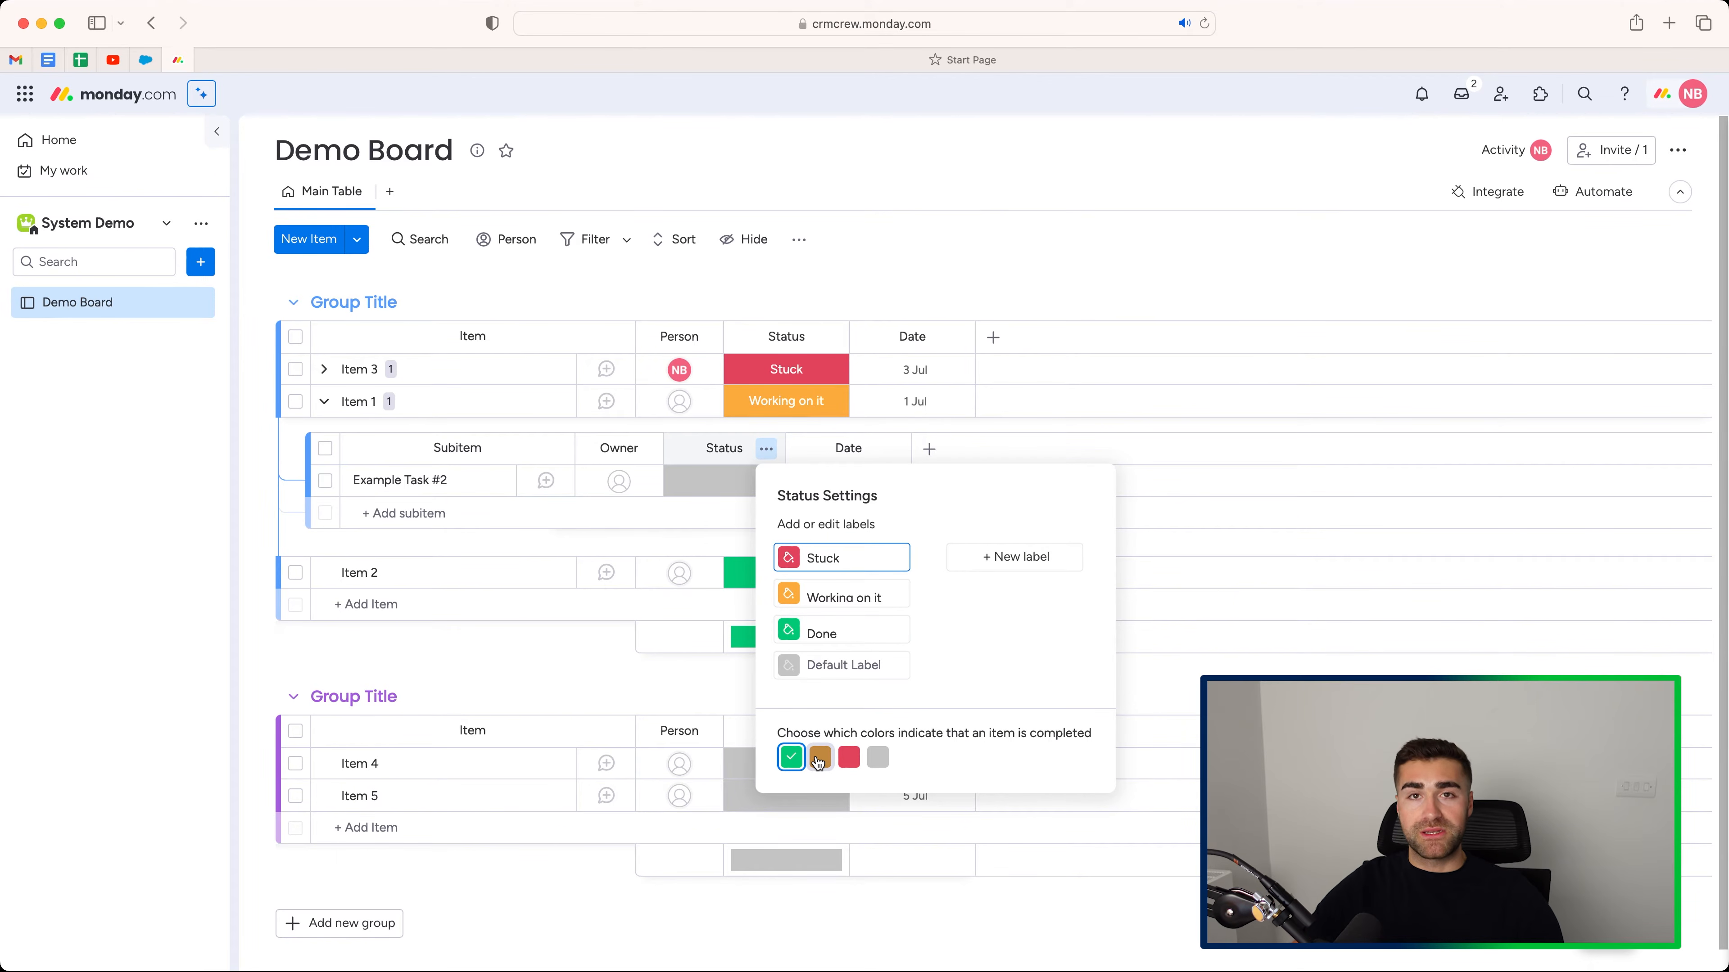
left_click(544, 544)
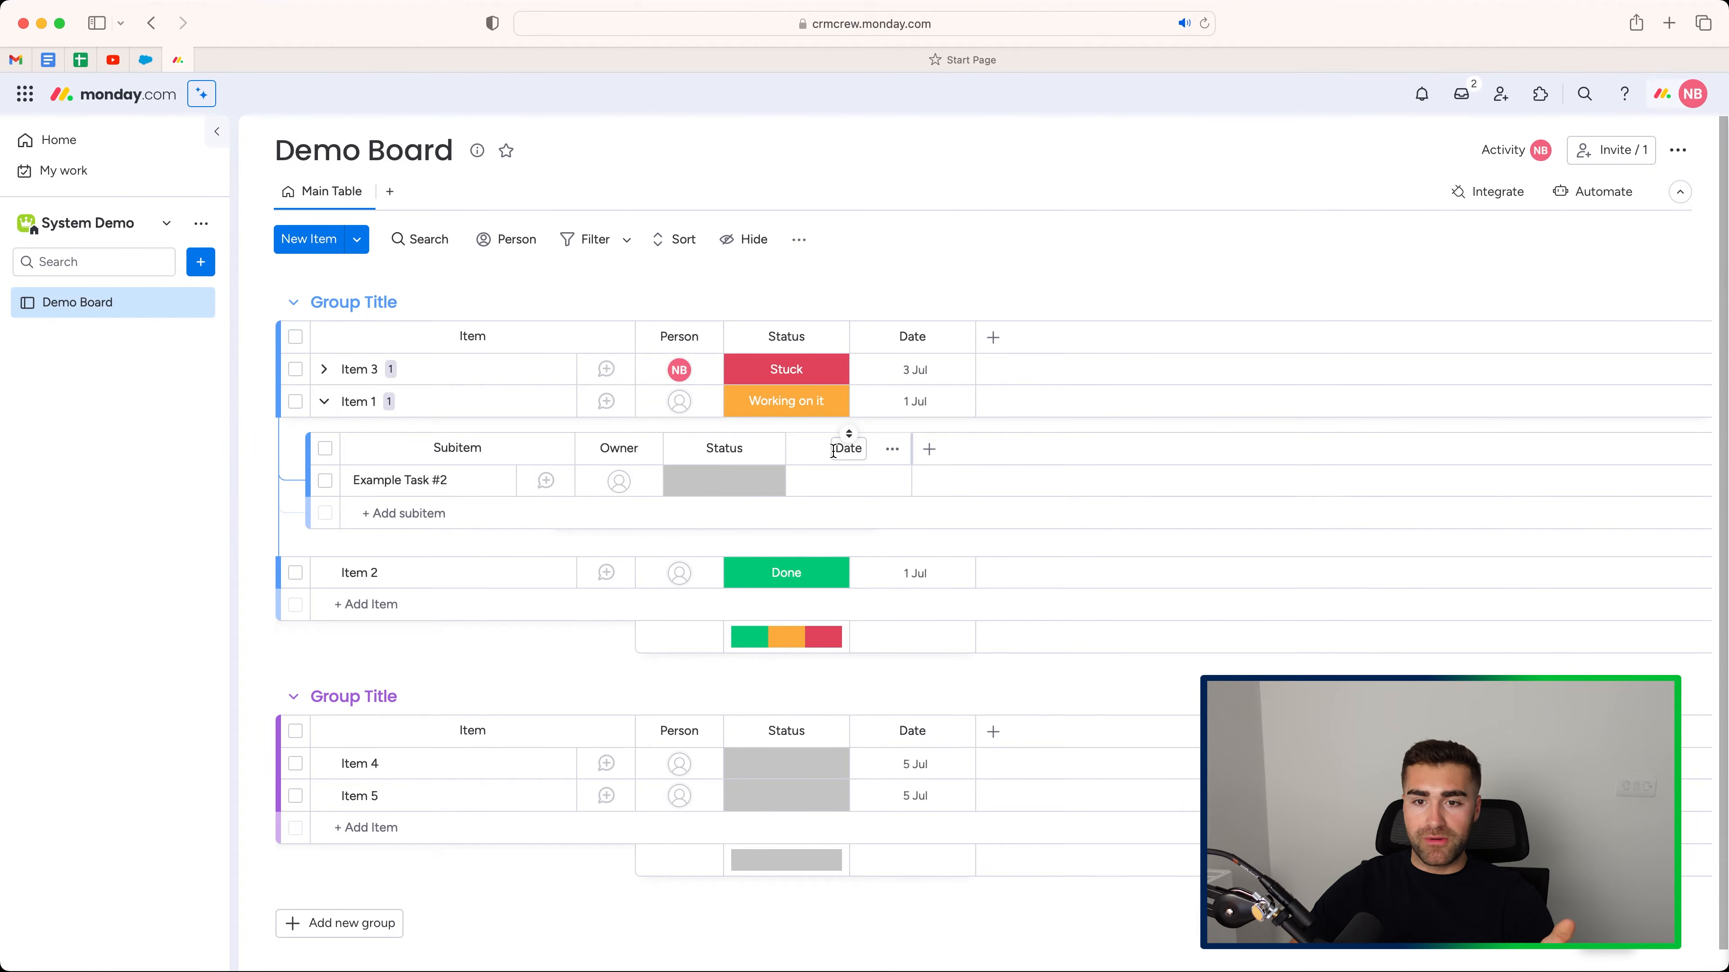
Set the subitem Date column as a deadline connected to the Status column and the Owner person column
left_click(891, 450)
mouse_move(920, 497)
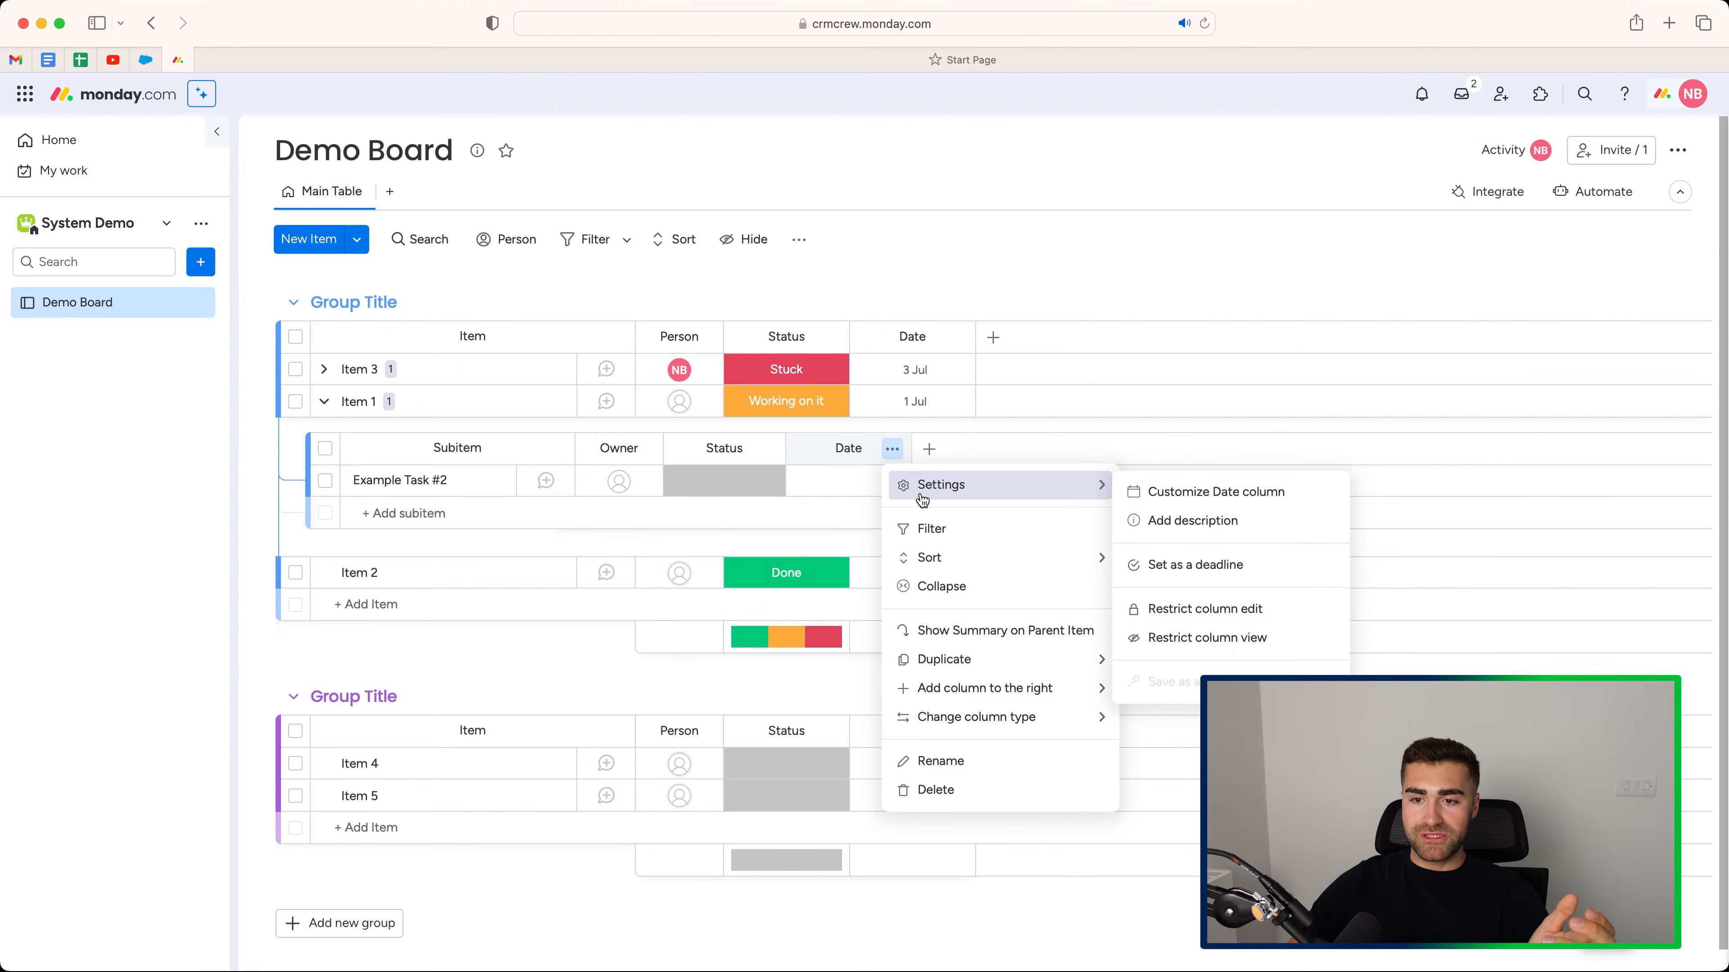
left_click(1175, 570)
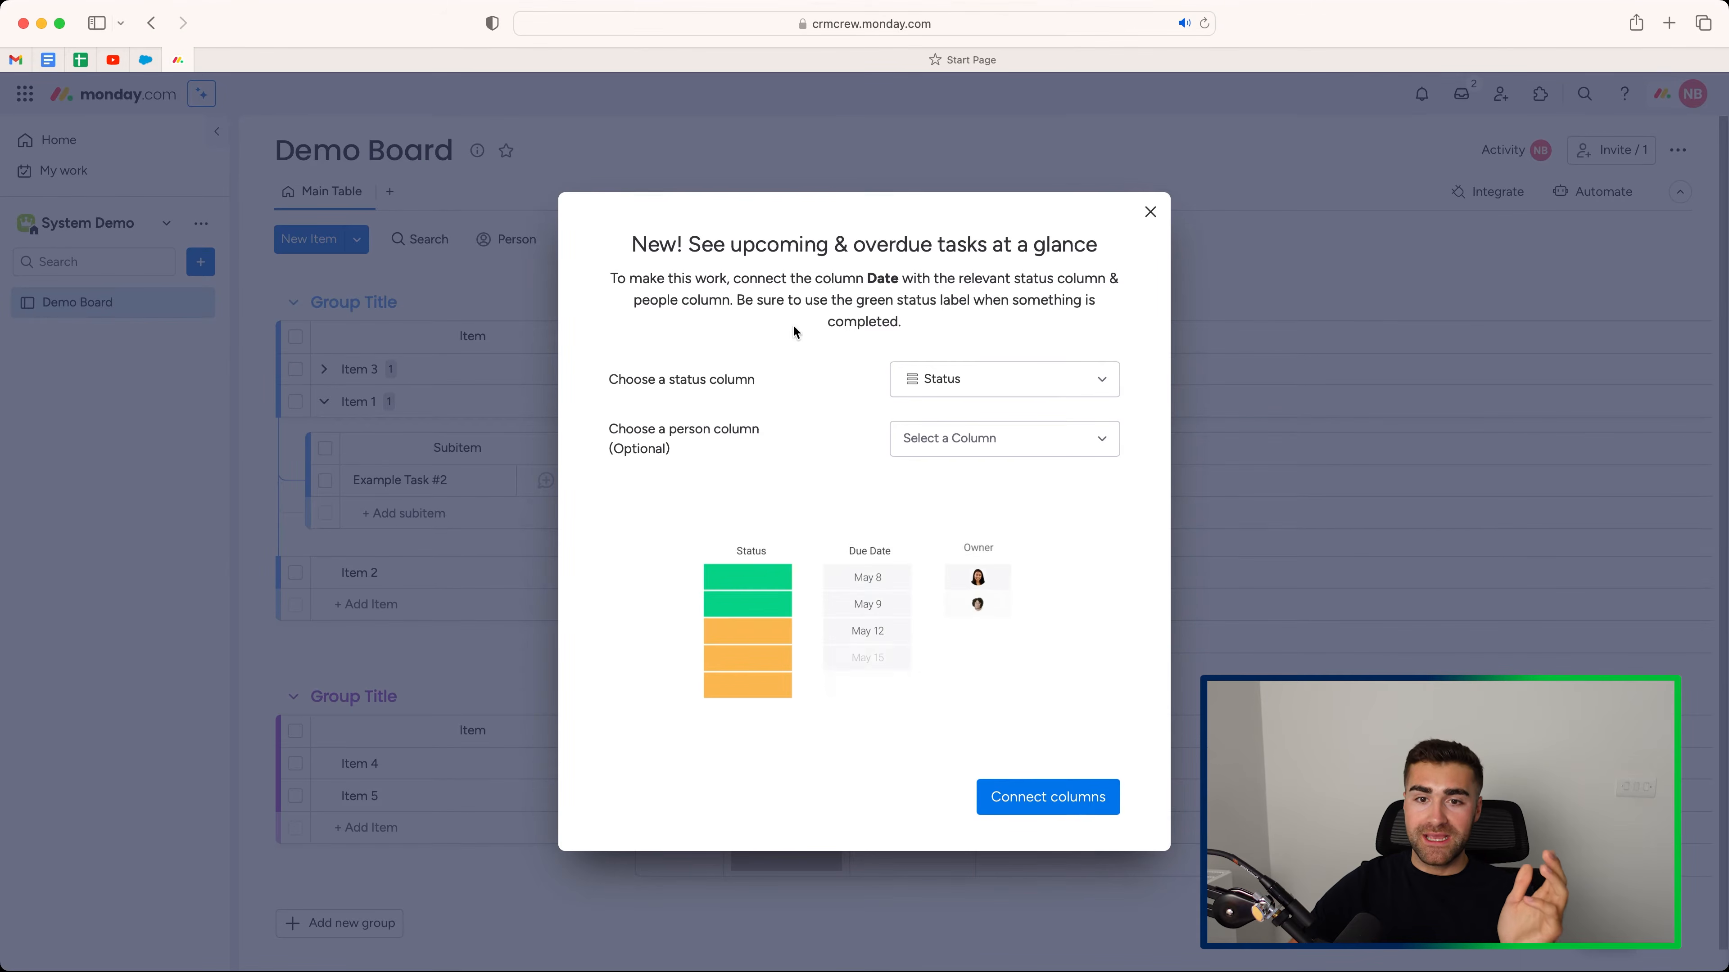
left_click_drag(610, 374, 755, 378)
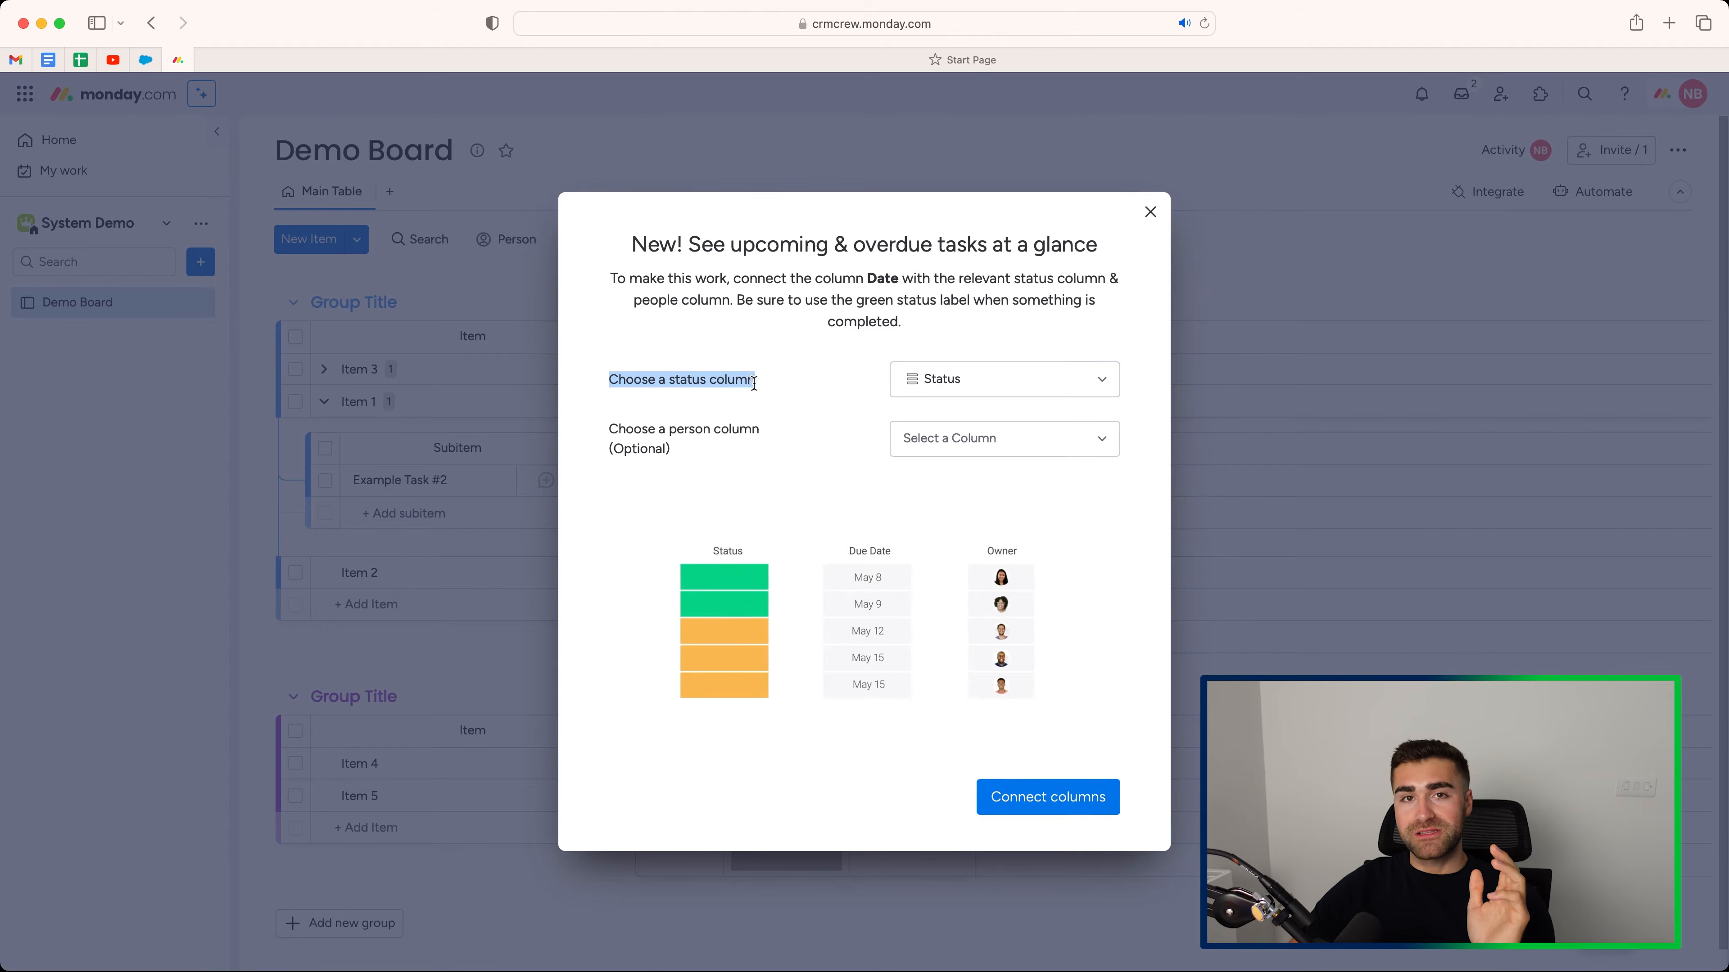
left_click(758, 383)
left_click_drag(689, 450, 609, 429)
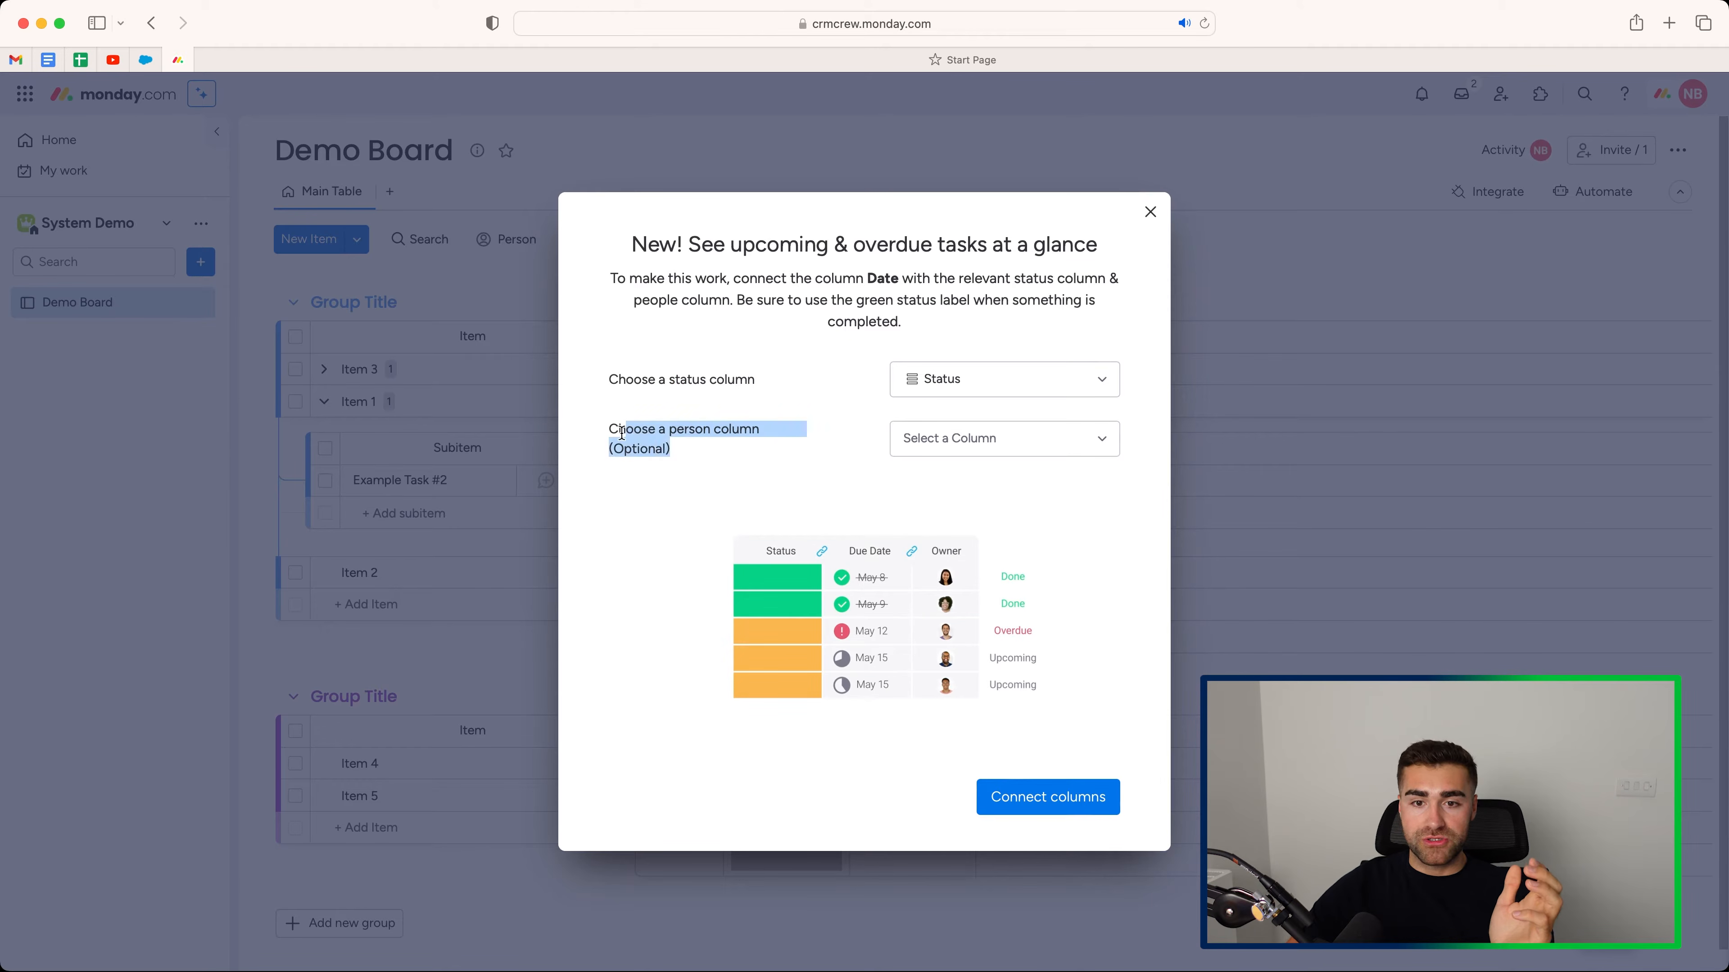
left_click(1001, 439)
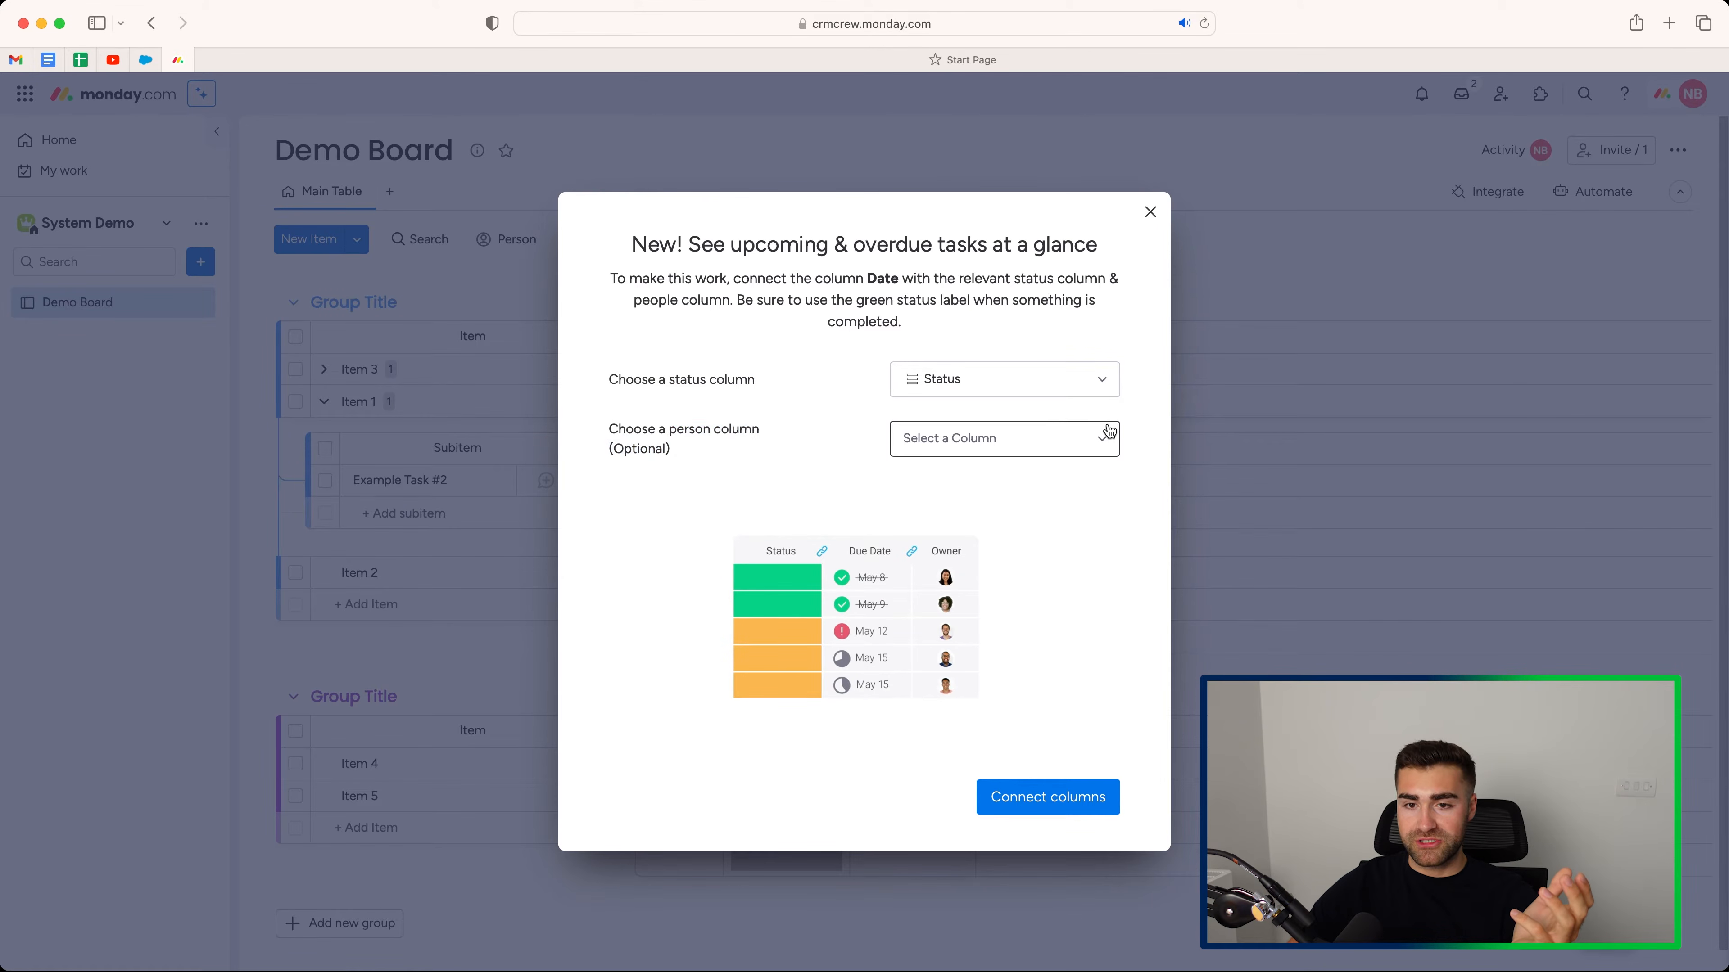
left_click(970, 492)
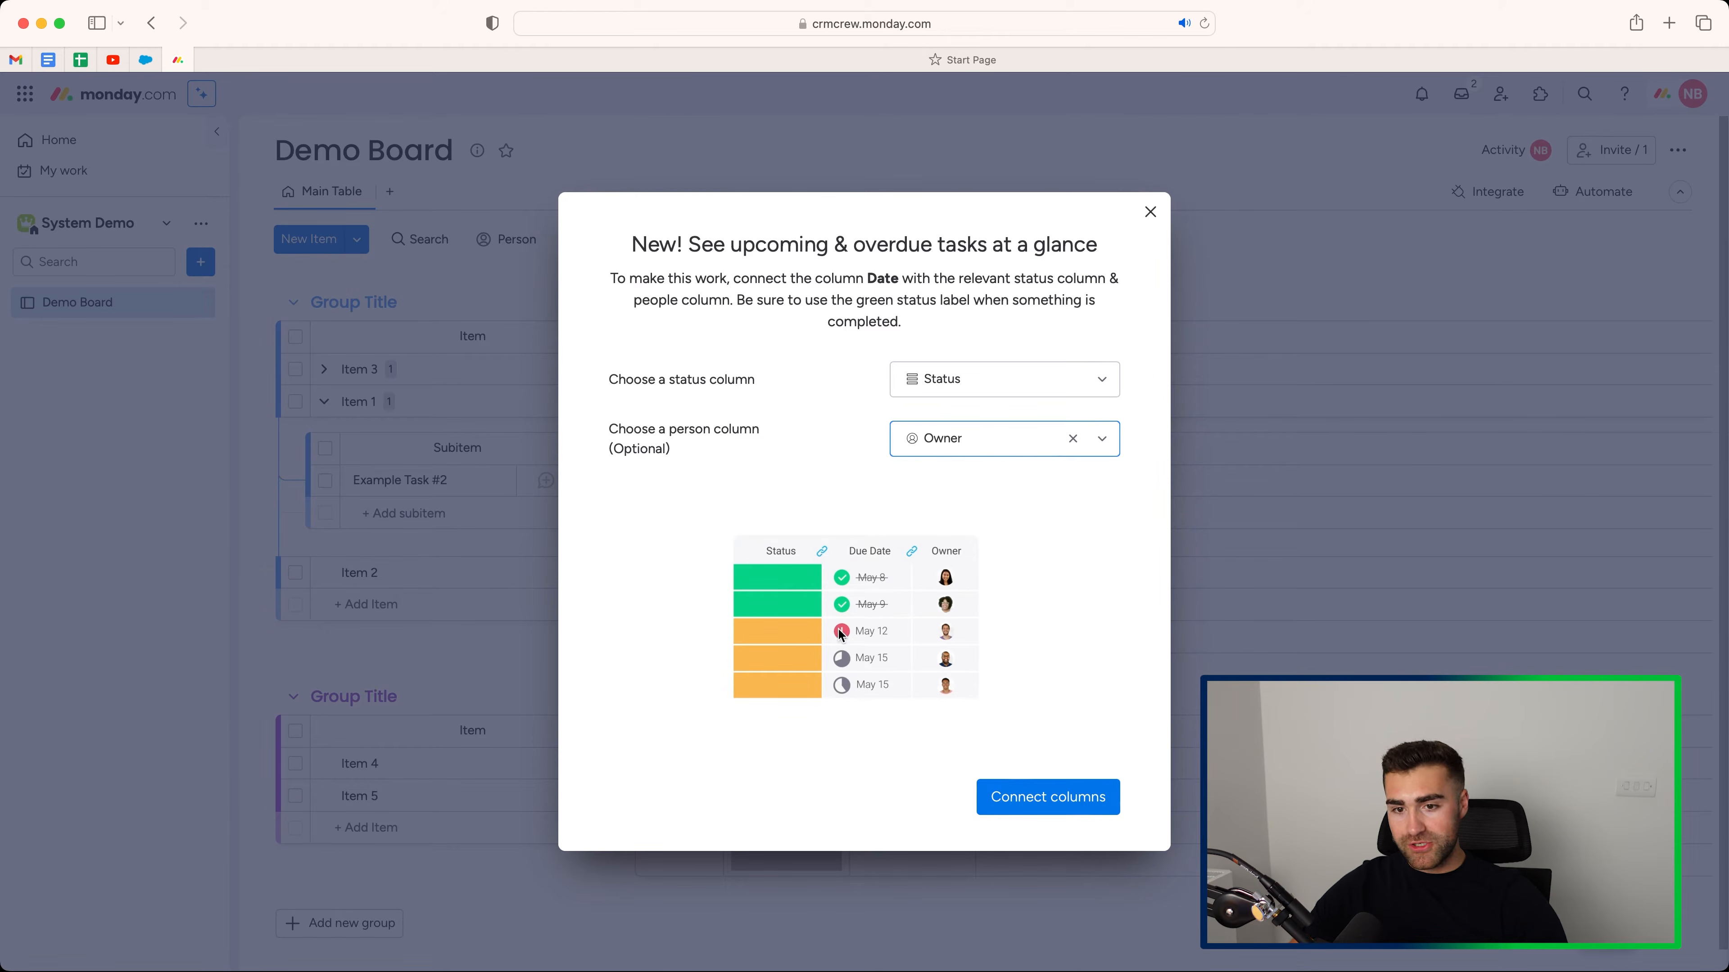
left_click(1007, 798)
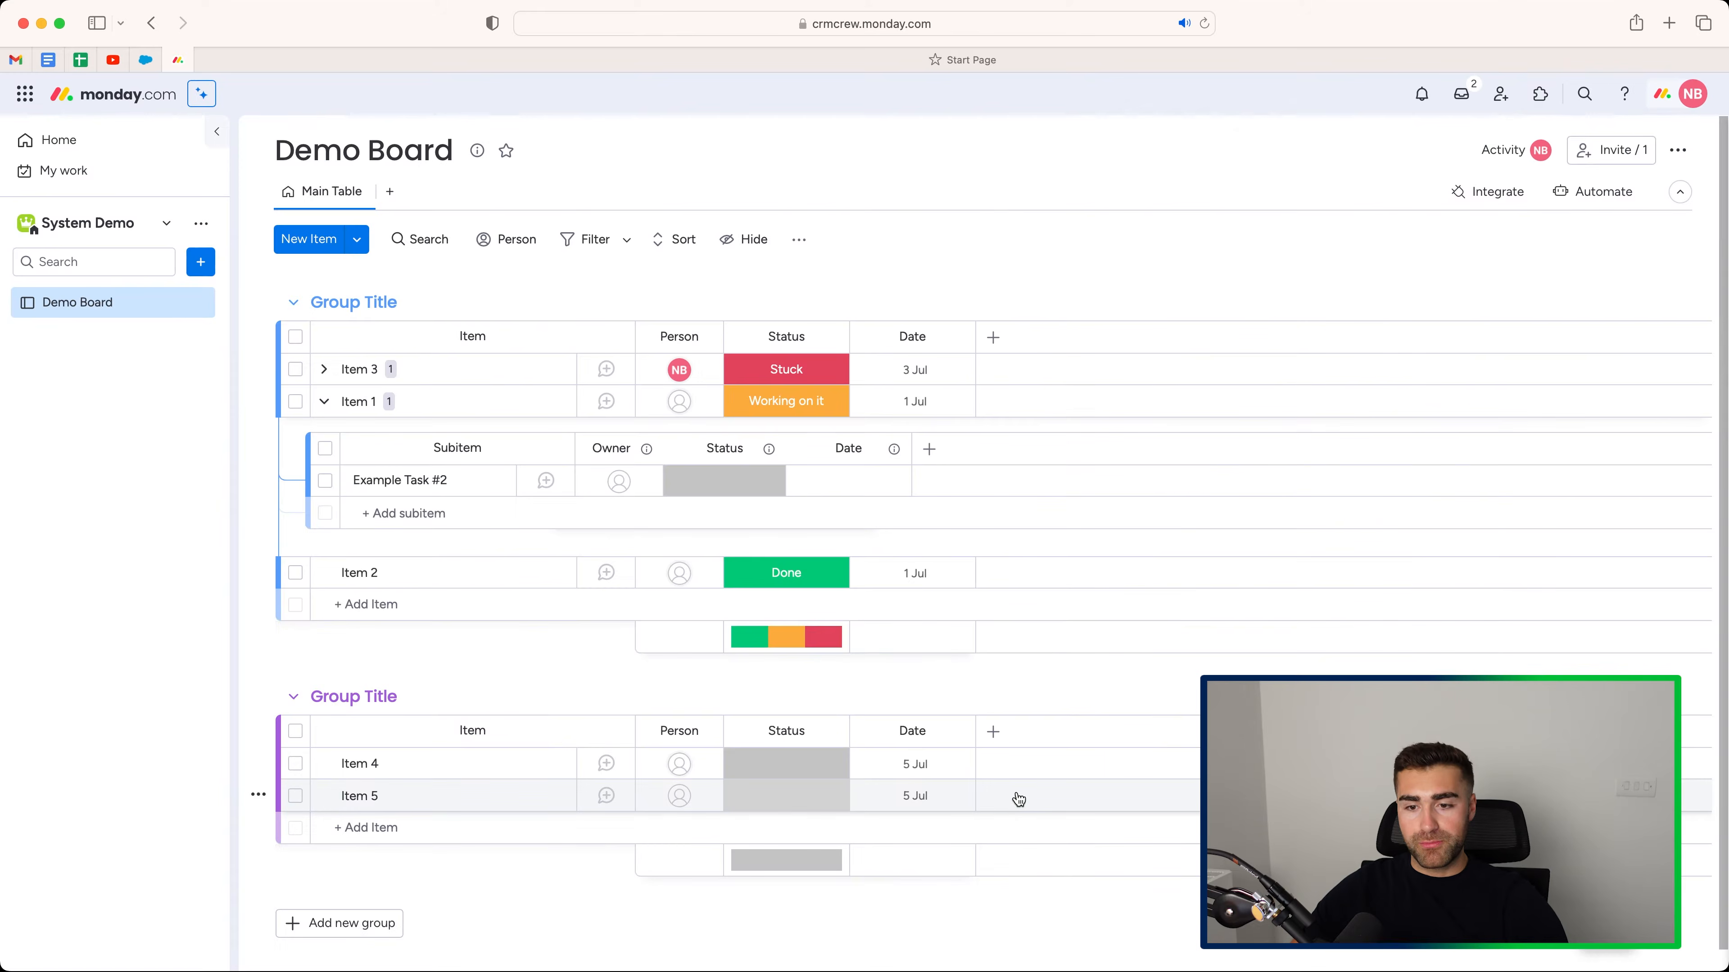
Set Example Task #2's date to 19 July 2023 and its status to Done
left_click(826, 482)
left_click(823, 735)
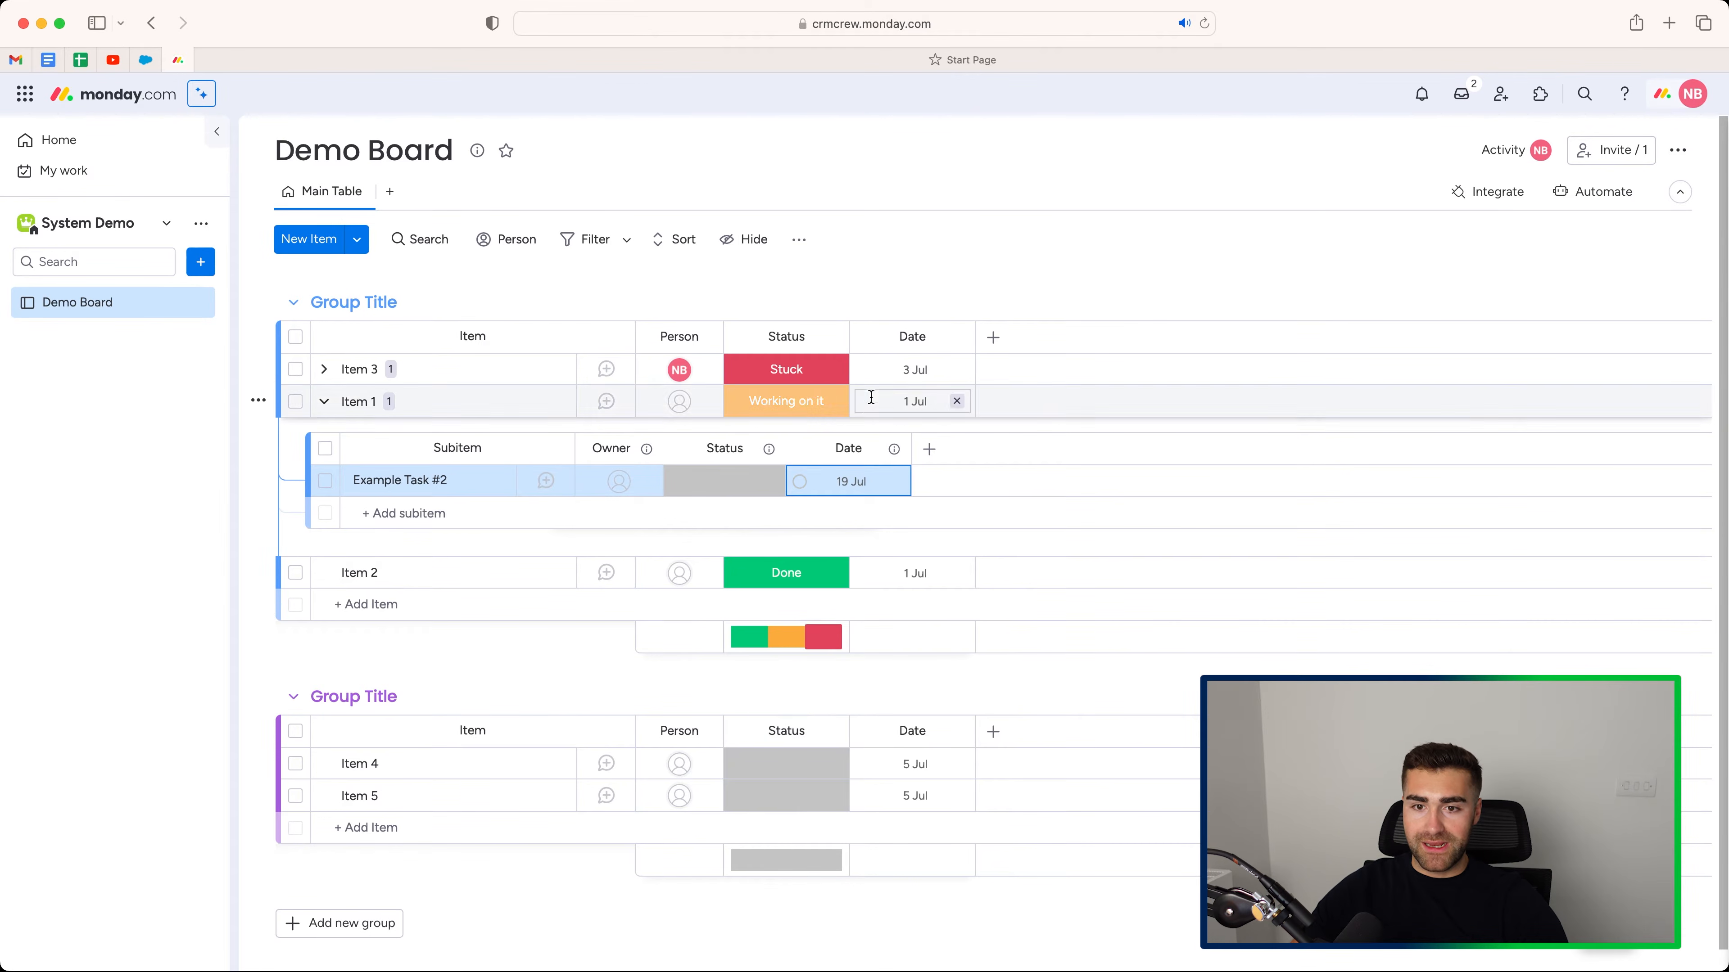
left_click(954, 264)
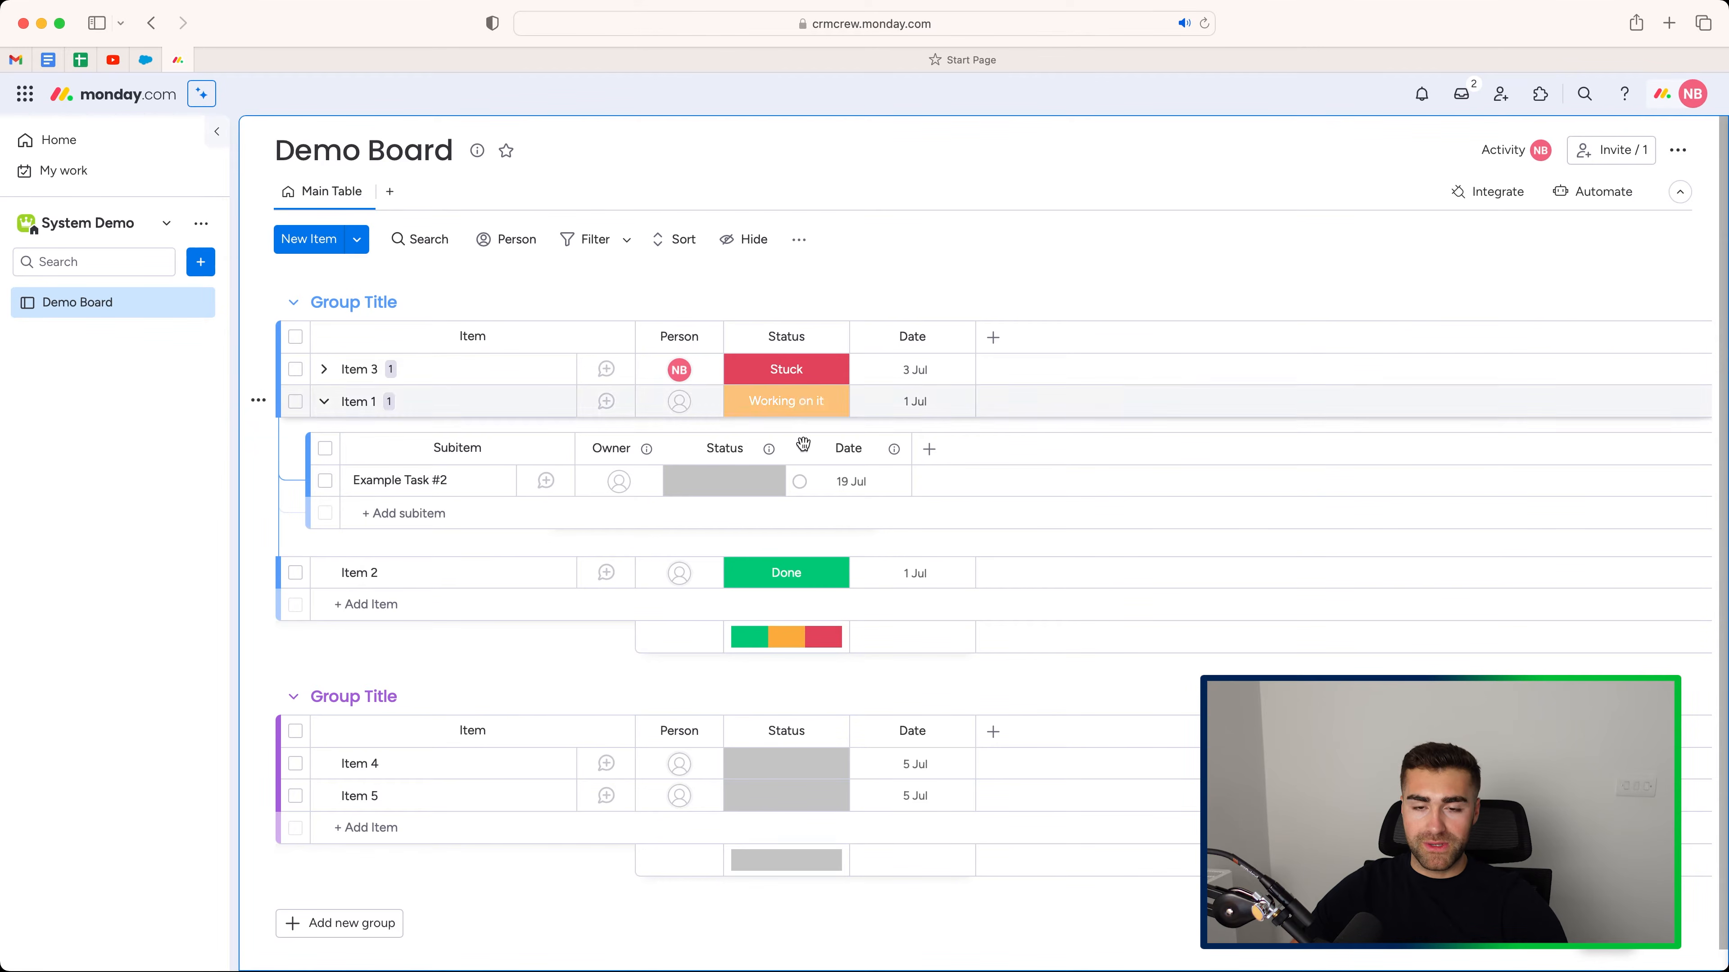
left_click(734, 490)
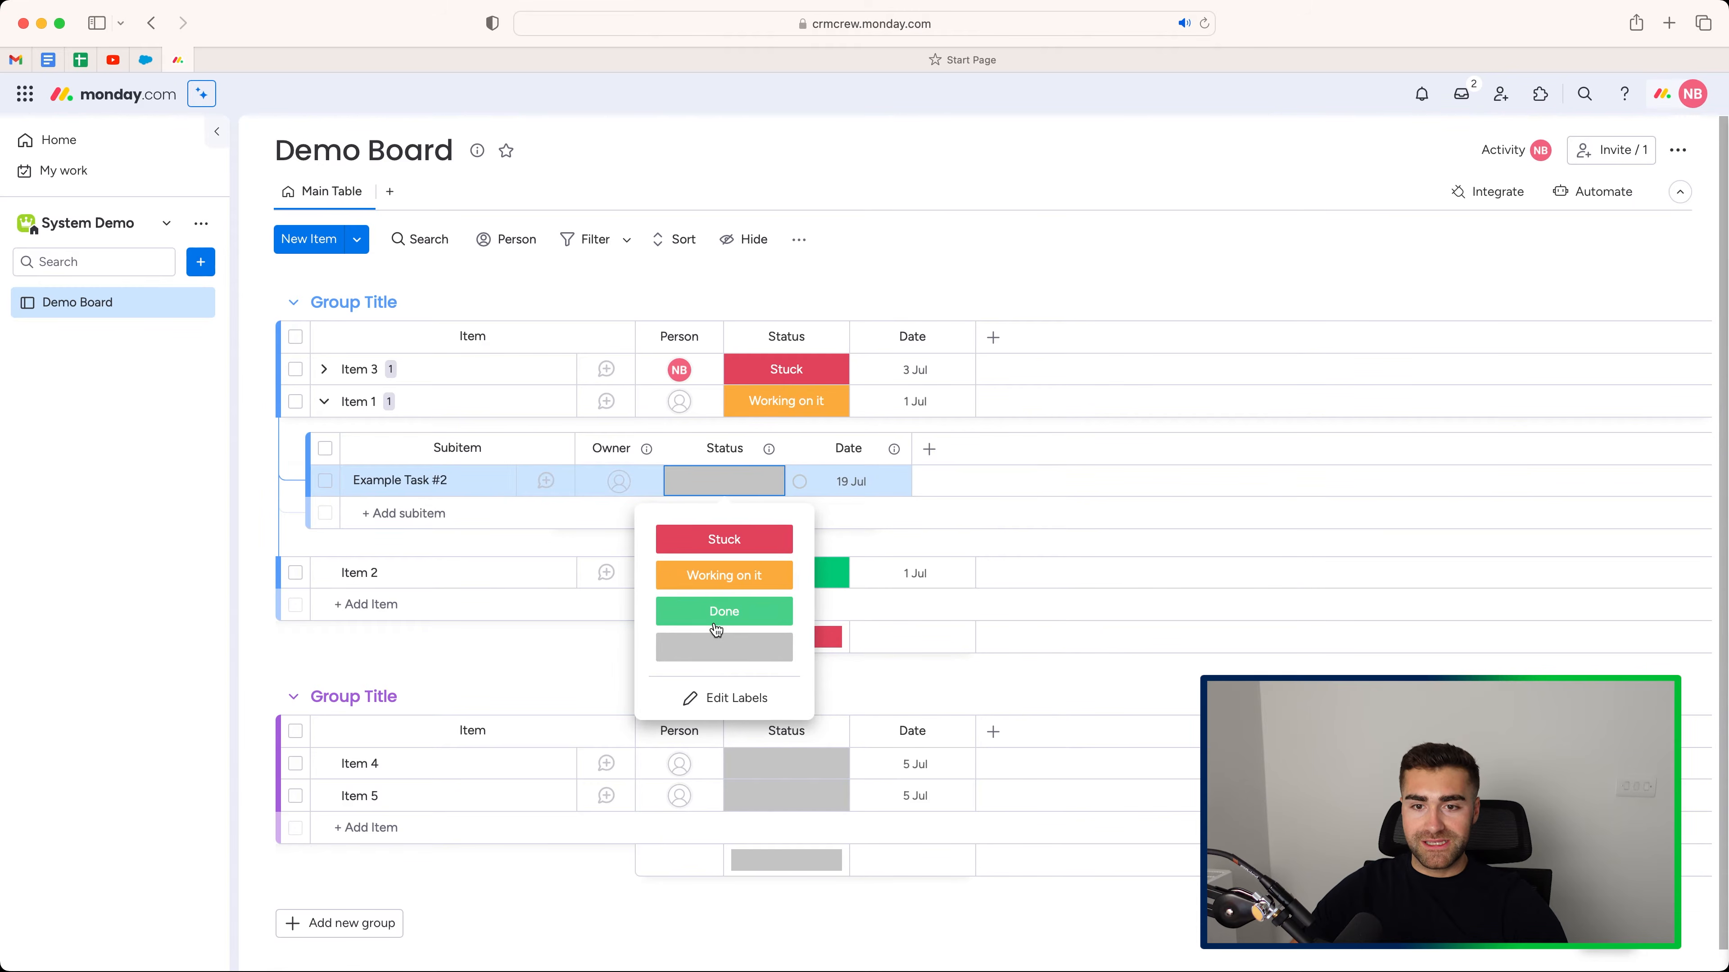
left_click(765, 612)
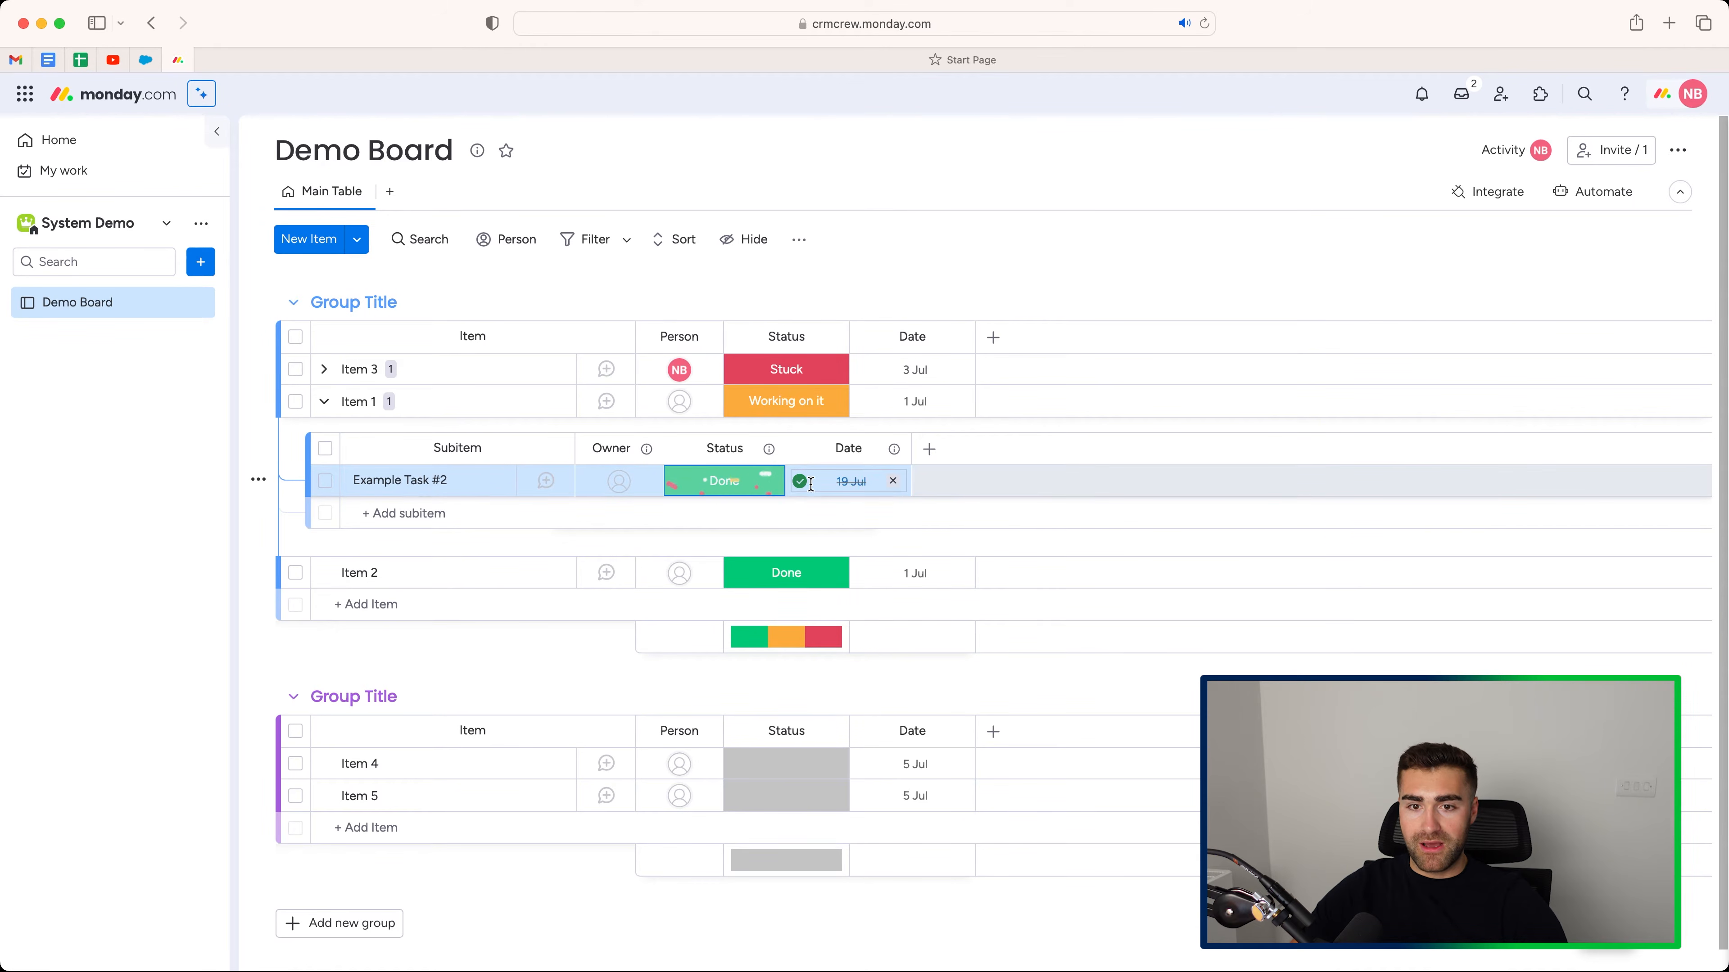
Change Example Task #2's status to Working on it, and after that to Stuck
left_click(726, 482)
left_click(695, 578)
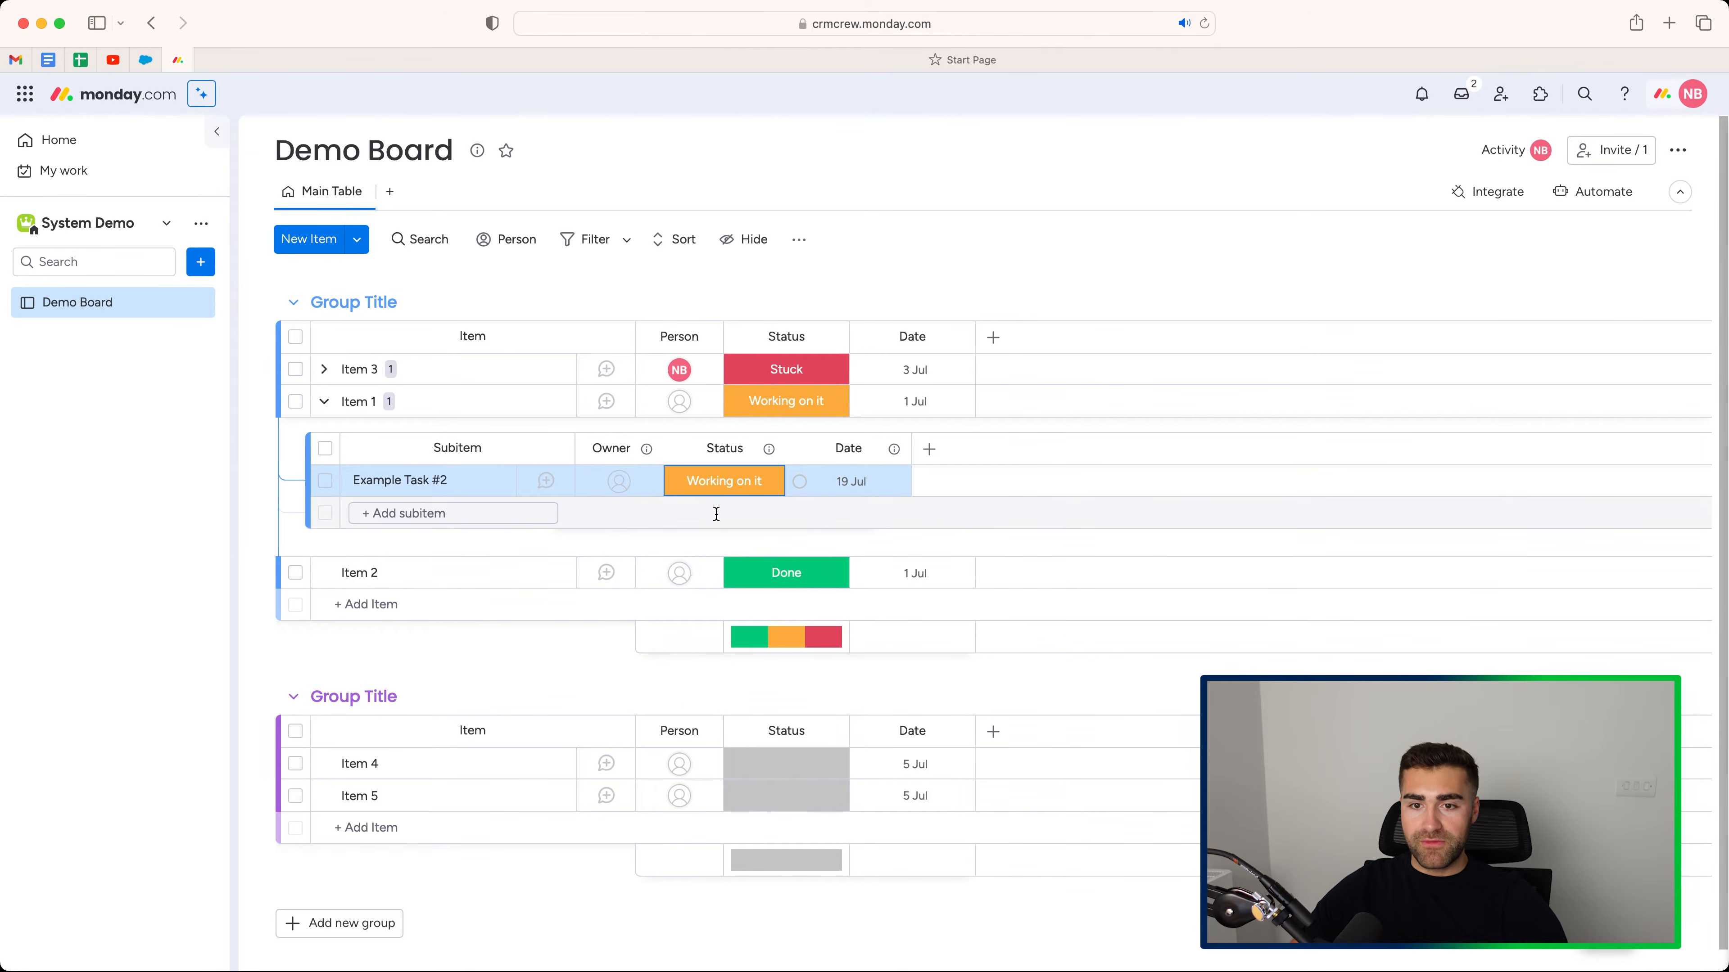
left_click(704, 496)
left_click(722, 538)
Set Example Task #2's date to 4 July 2023, check its deadline indicator, and mark its status as Done
left_click(840, 485)
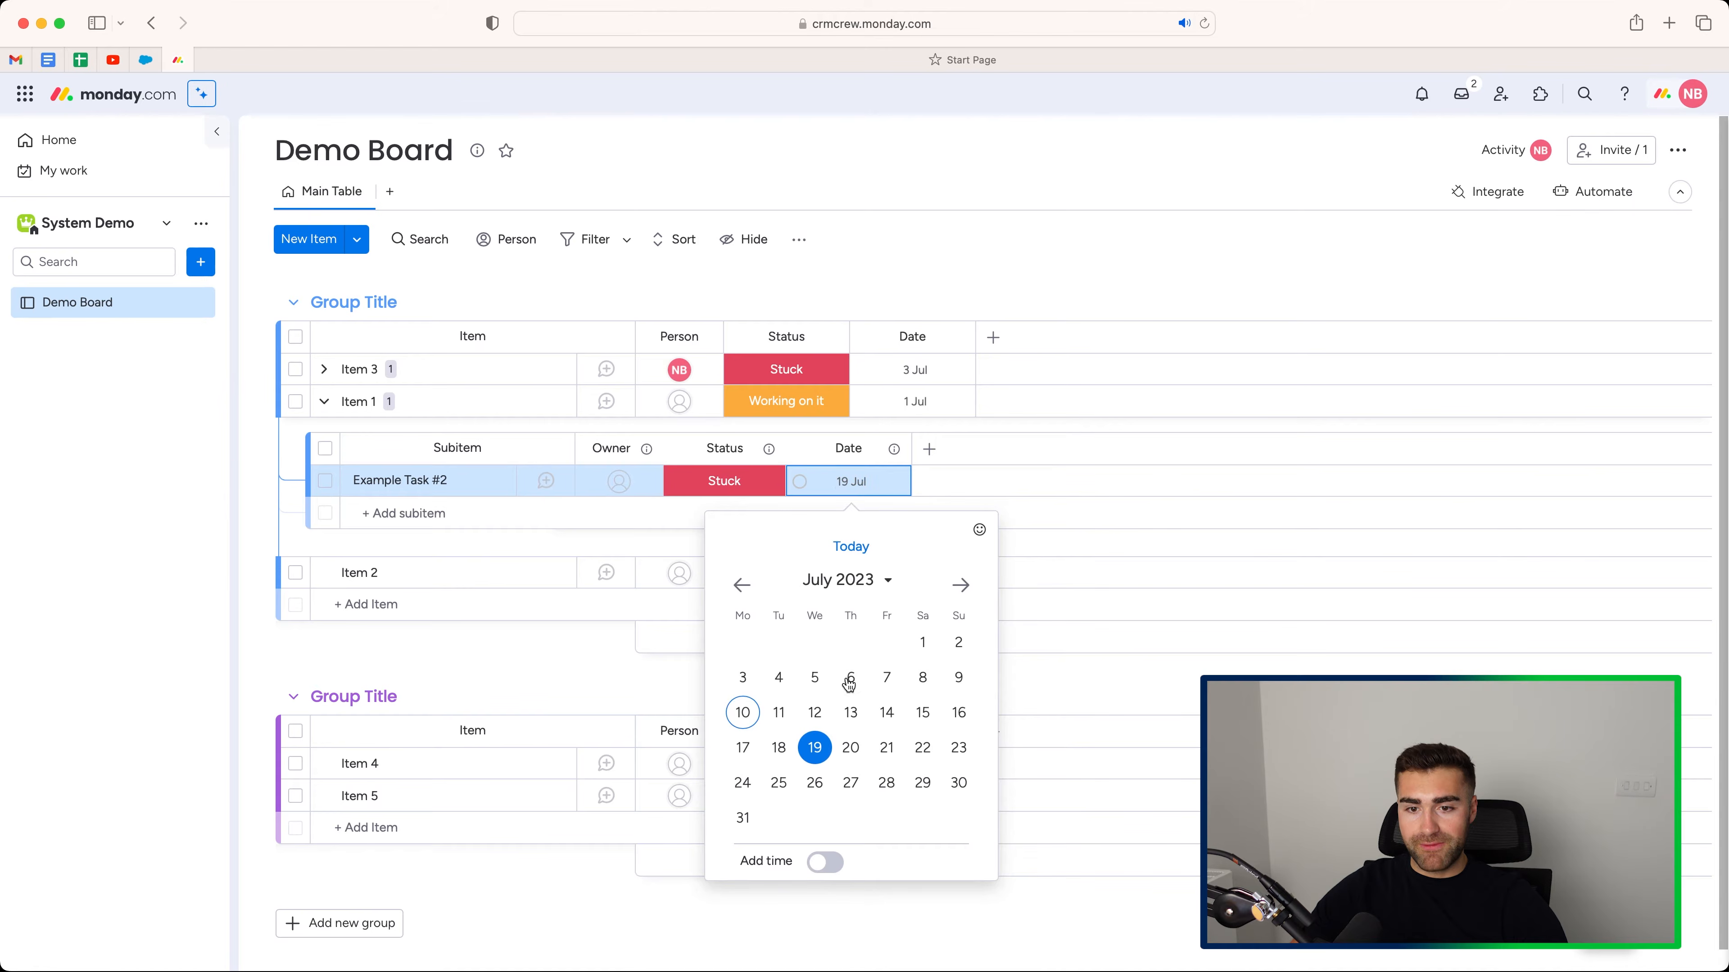
left_click(779, 678)
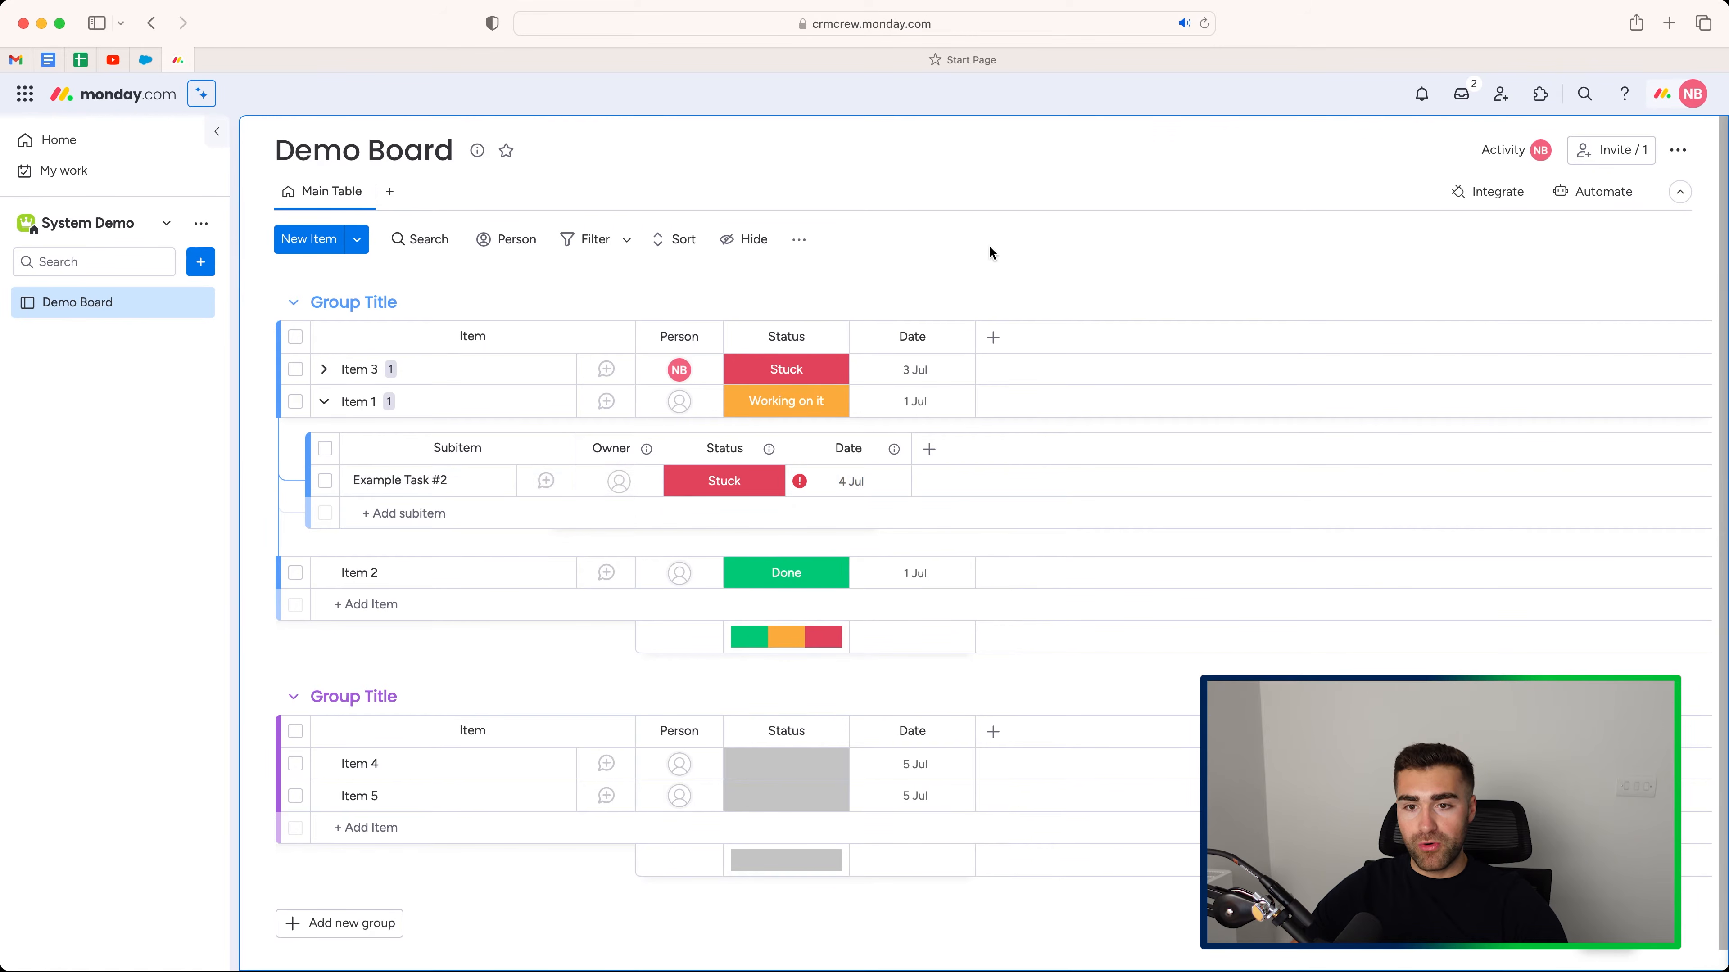
mouse_move(800, 482)
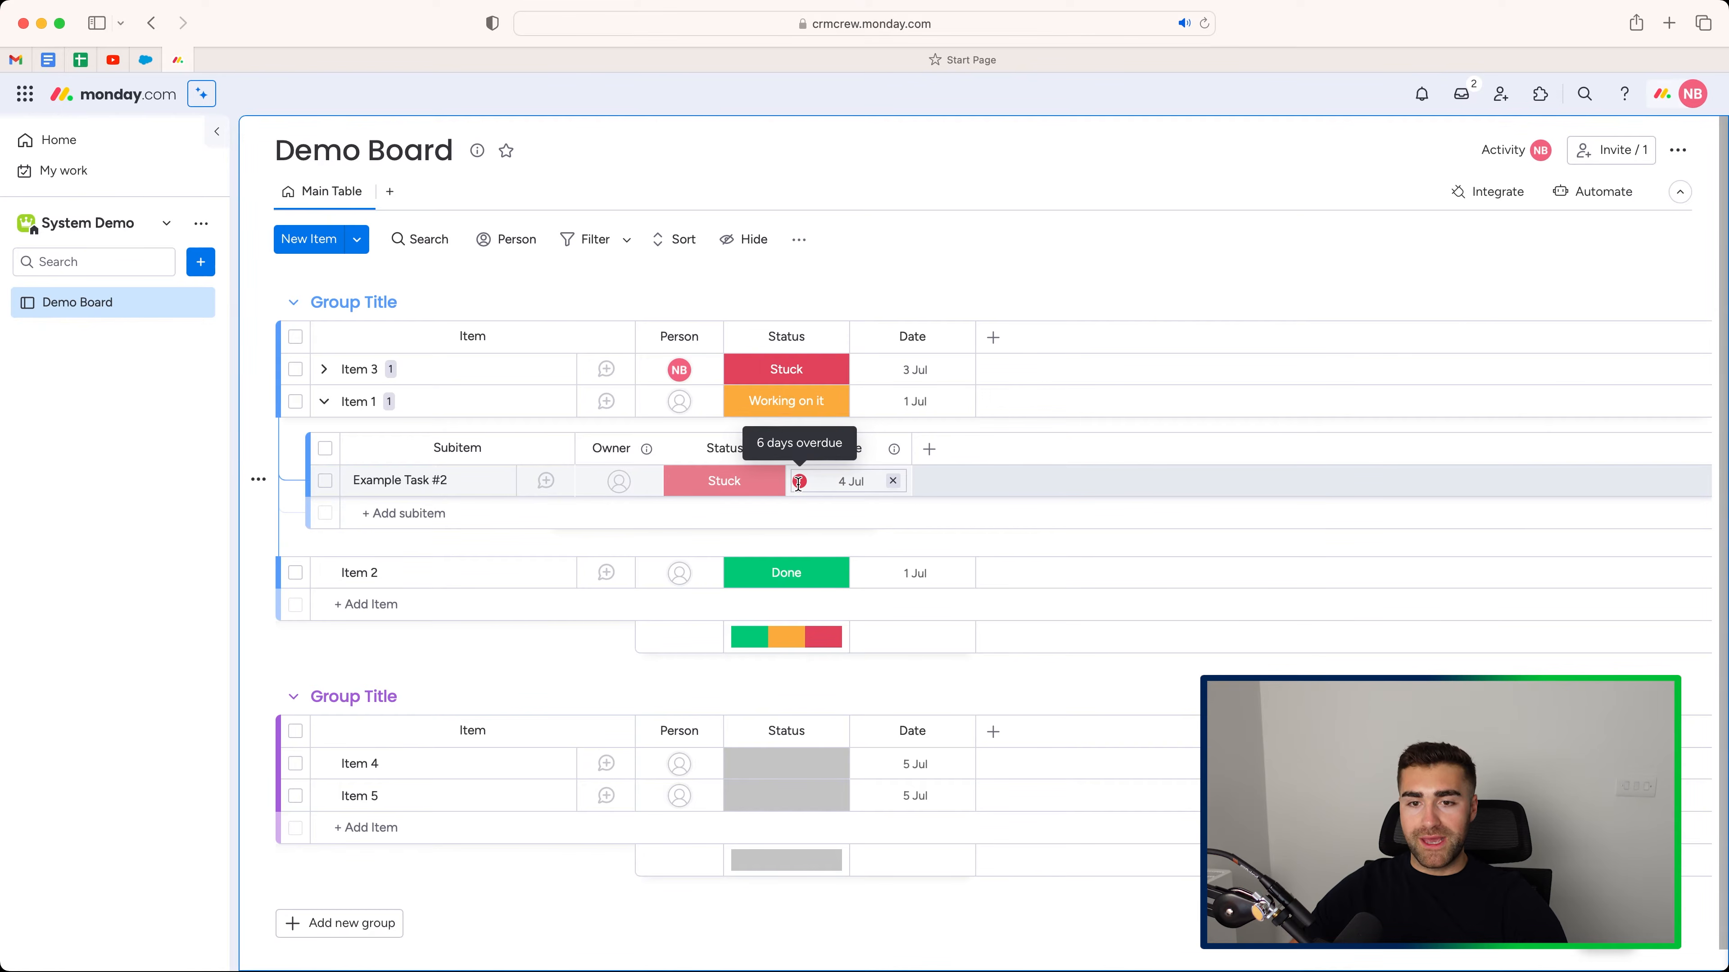
left_click(724, 481)
left_click(725, 621)
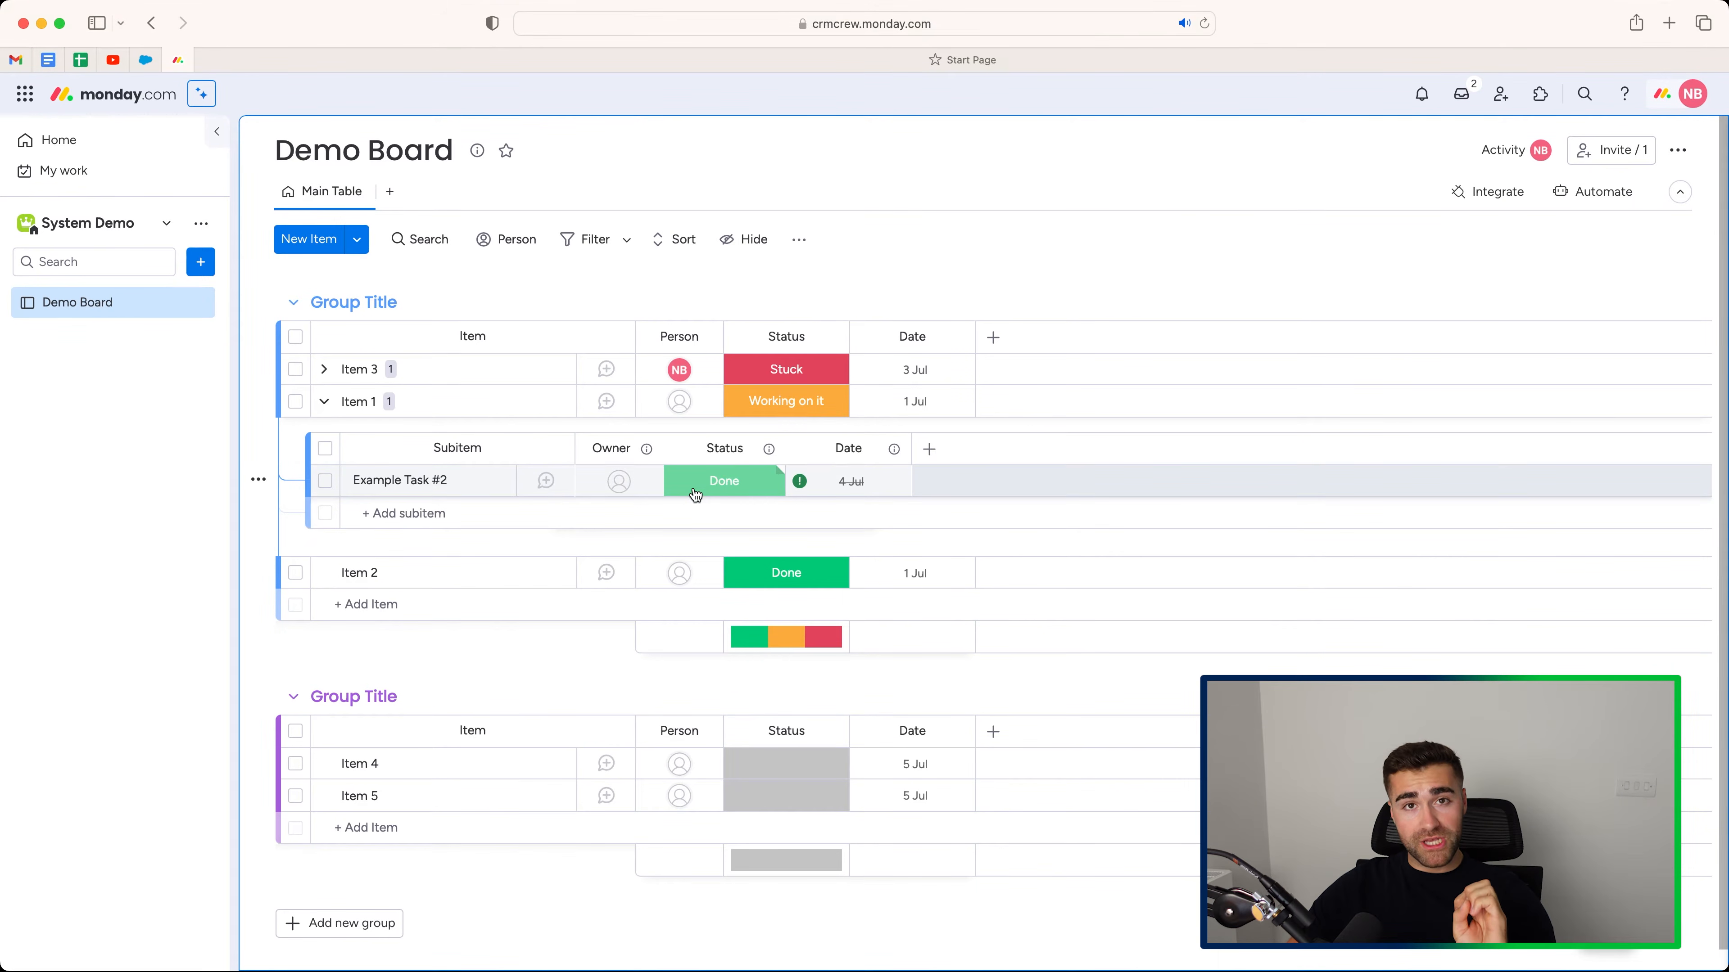
left_click(325, 402)
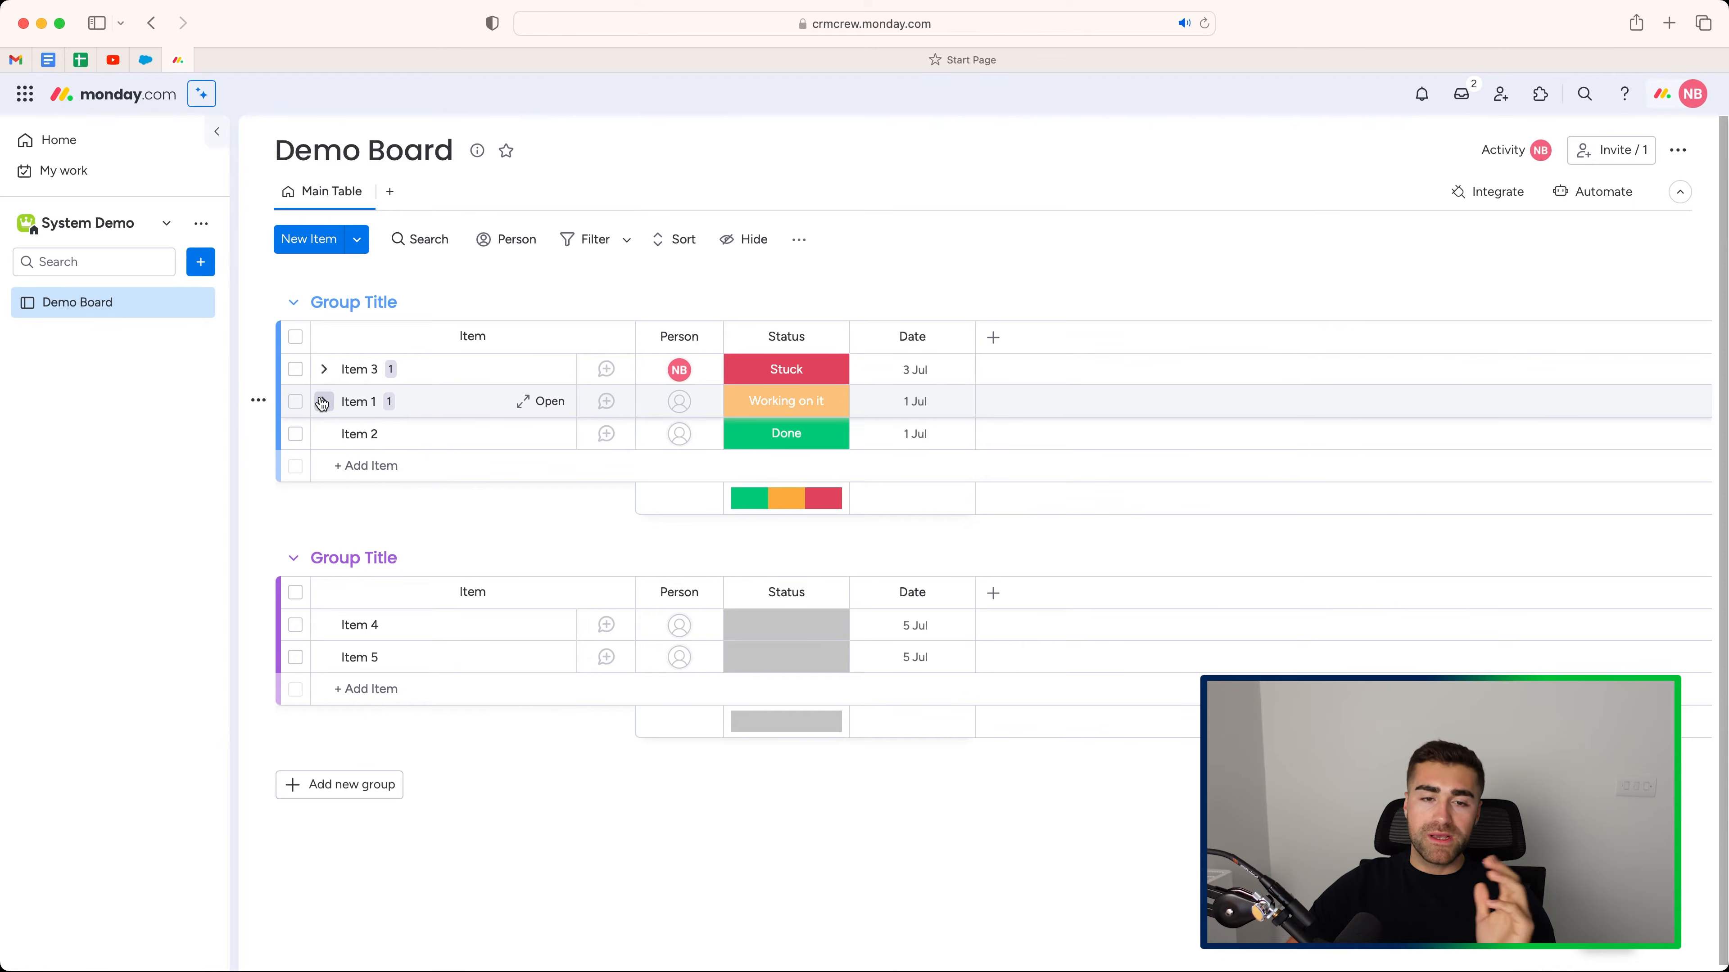
left_click(323, 403)
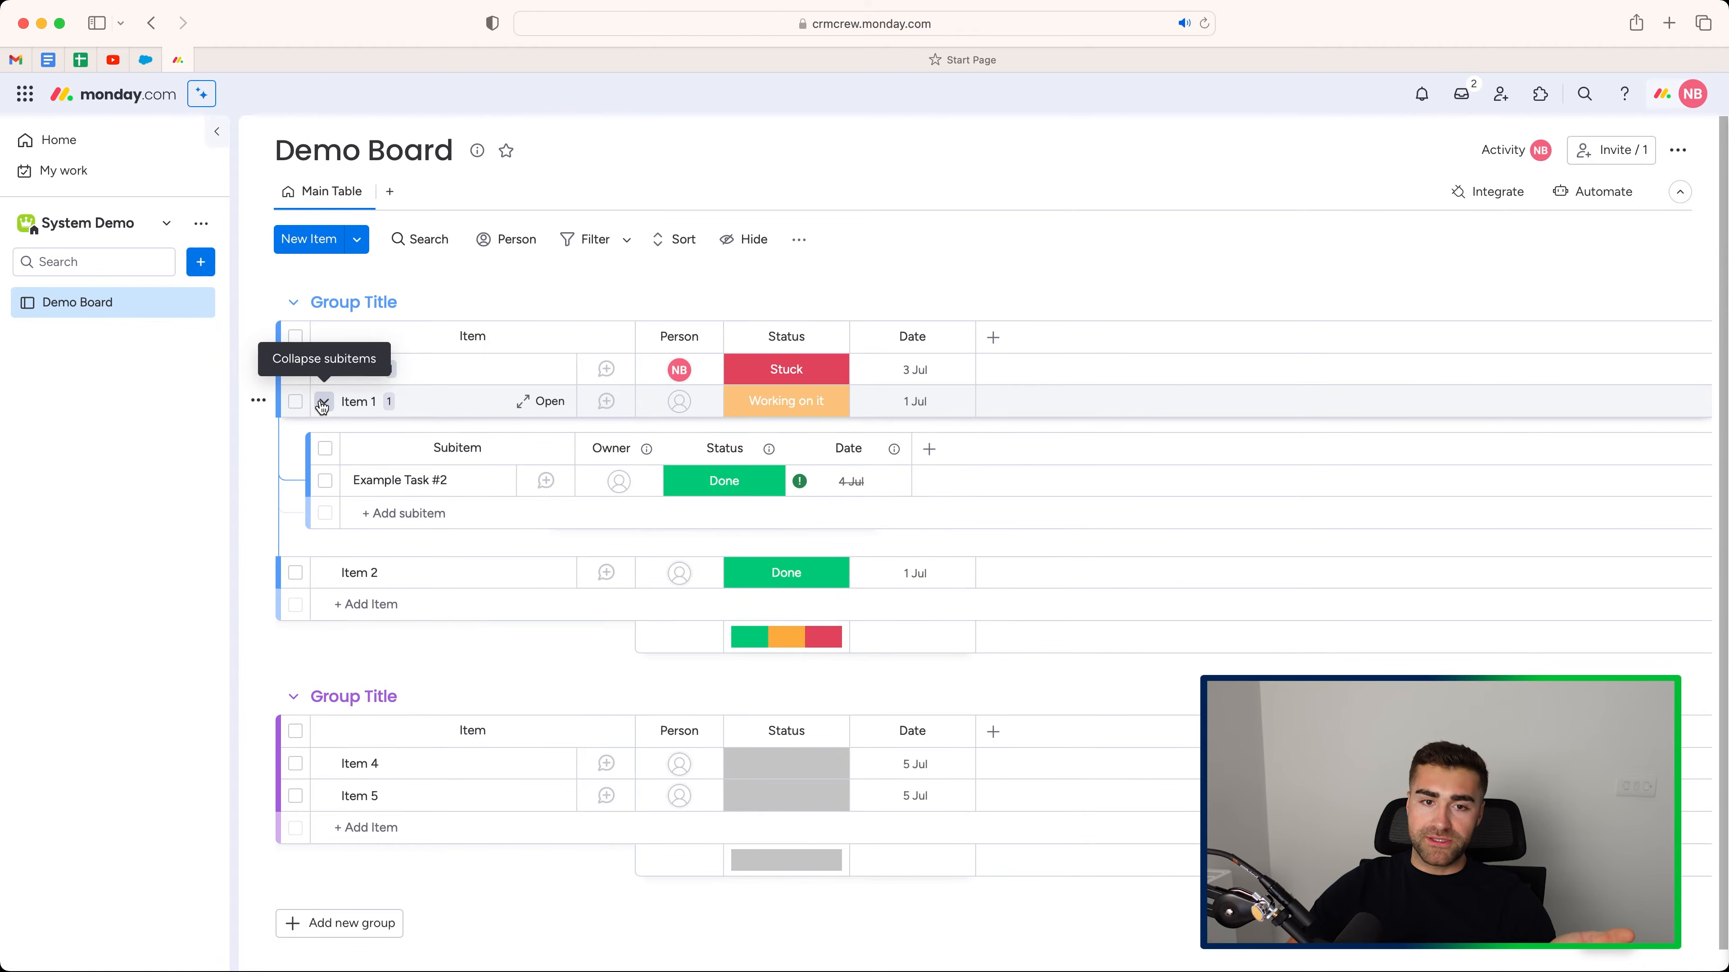
left_click(323, 405)
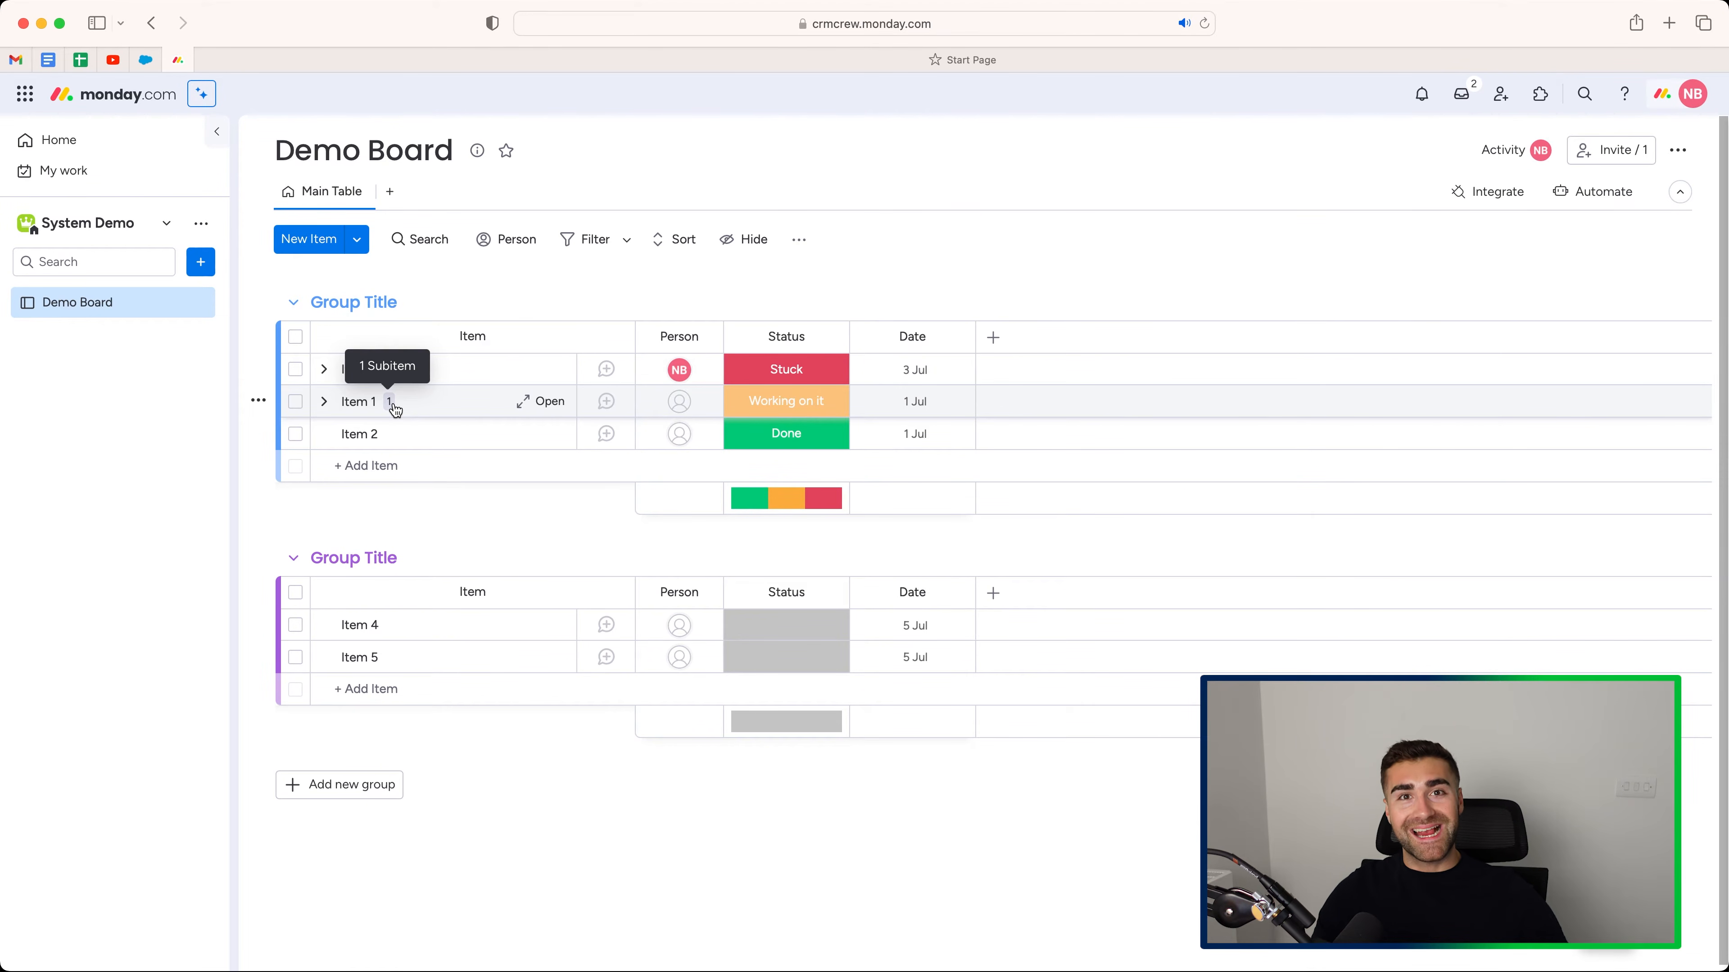
Expand Item 1's subitems and show the subitem Status column's summary on the parent items
left_click(325, 403)
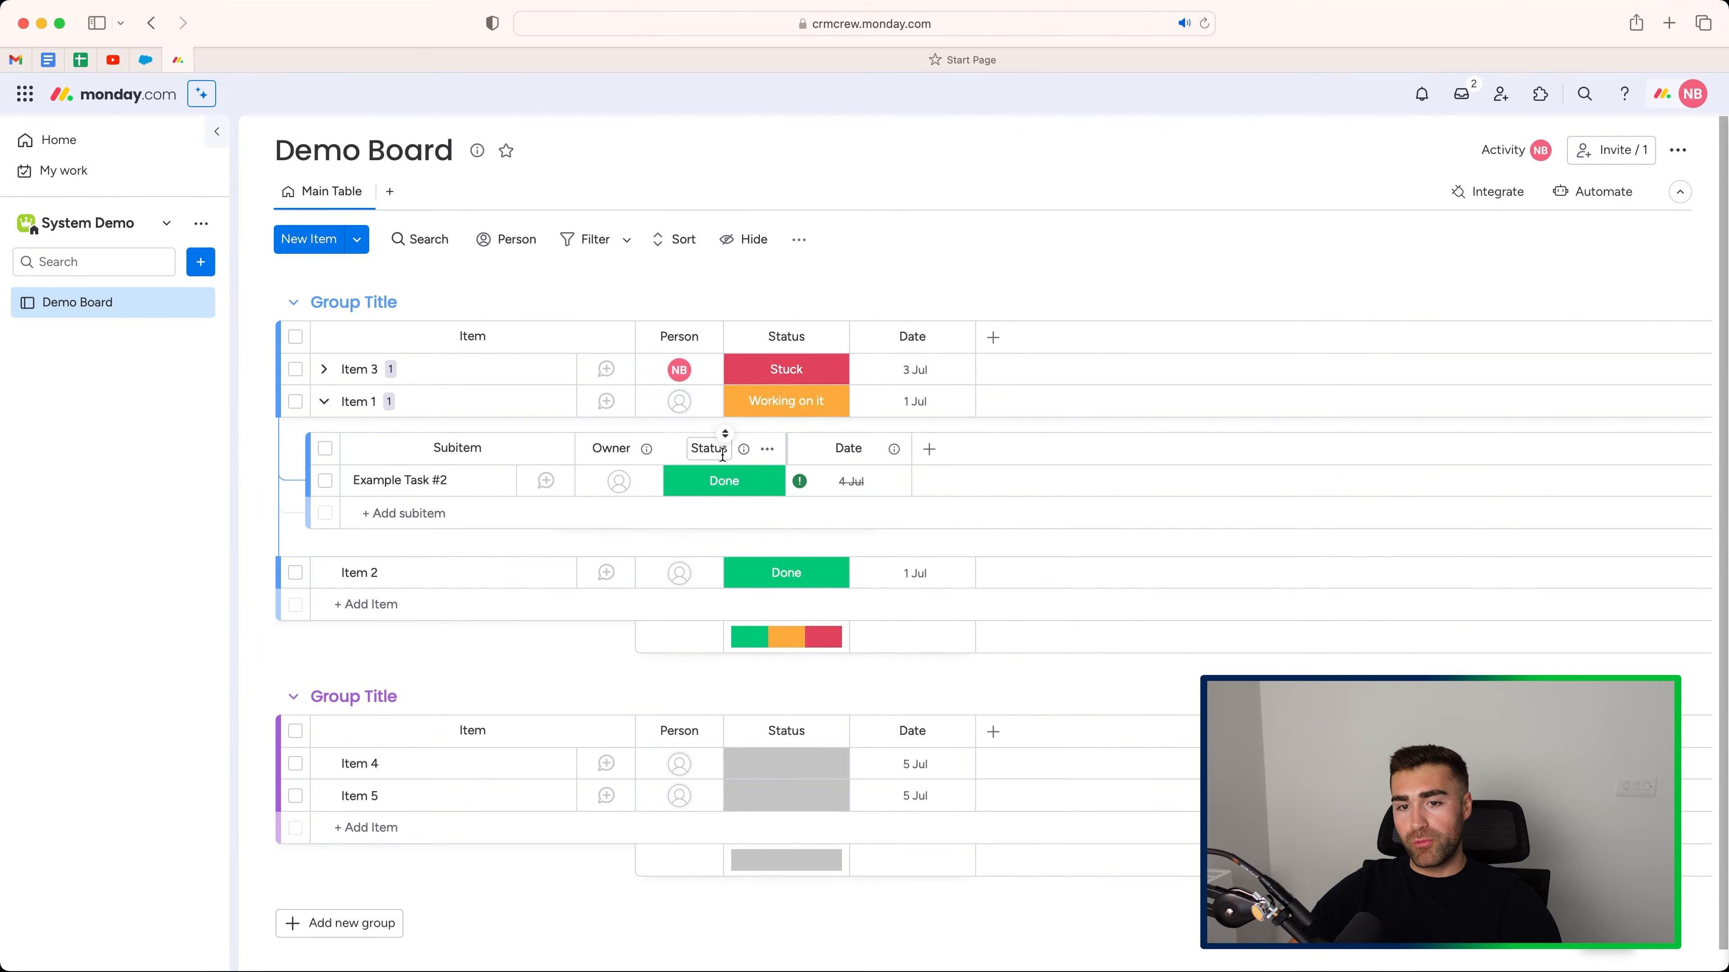
left_click(768, 452)
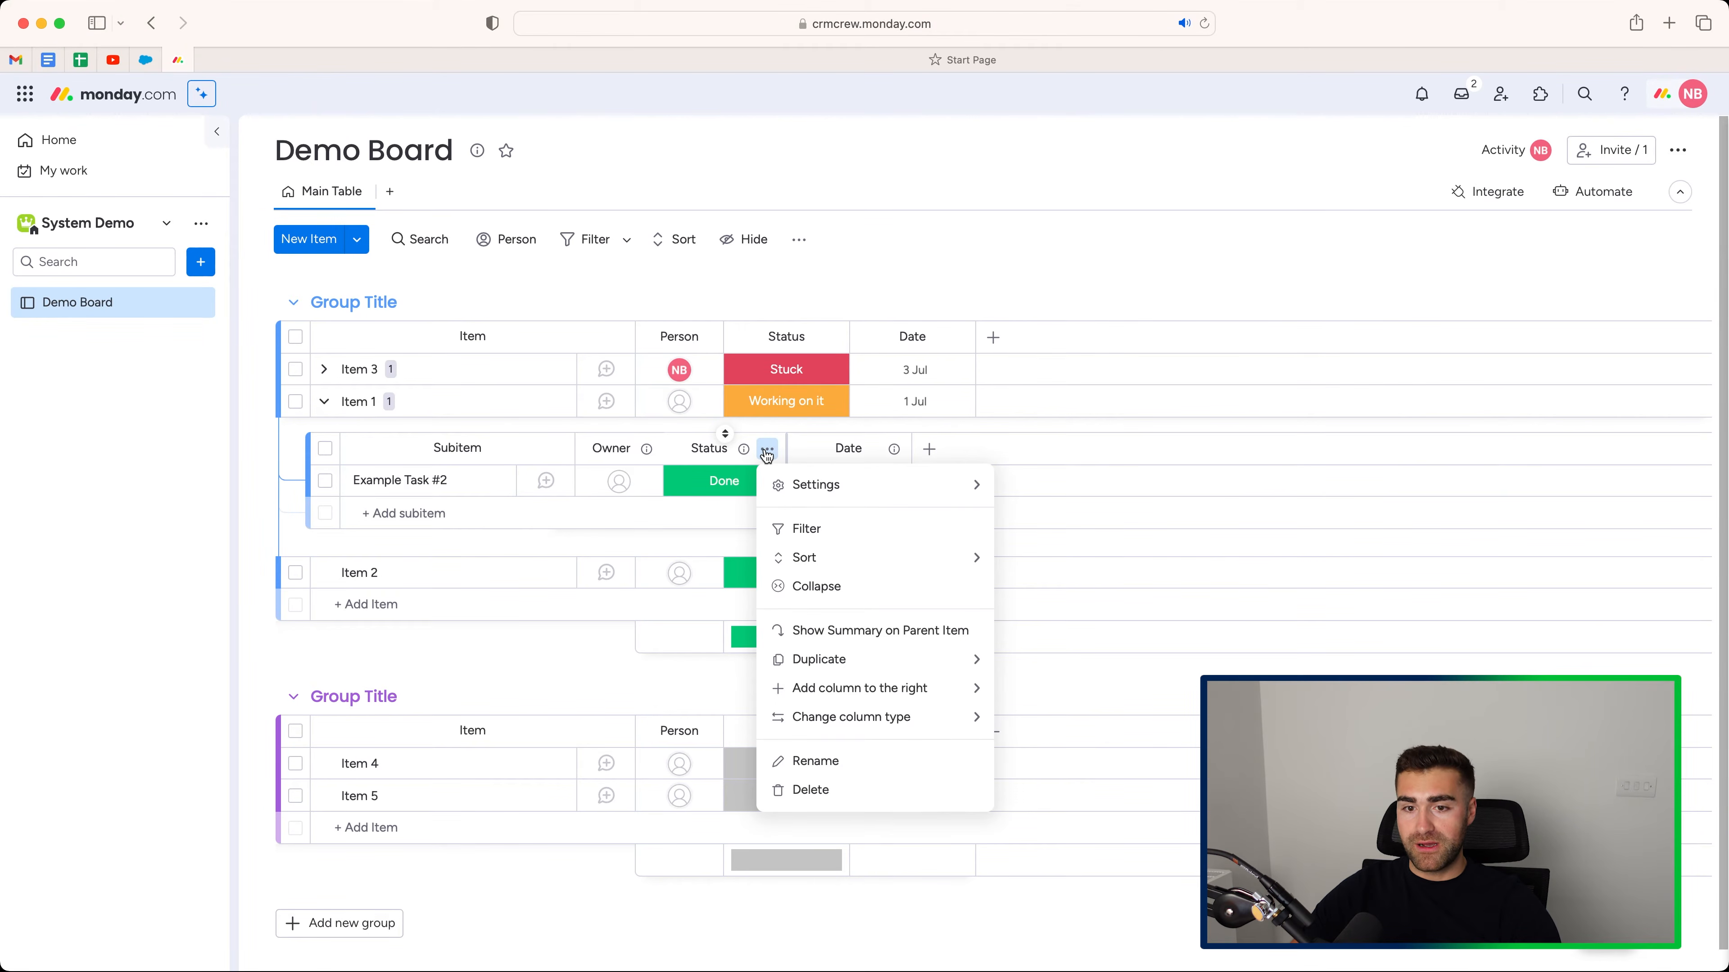
left_click(804, 638)
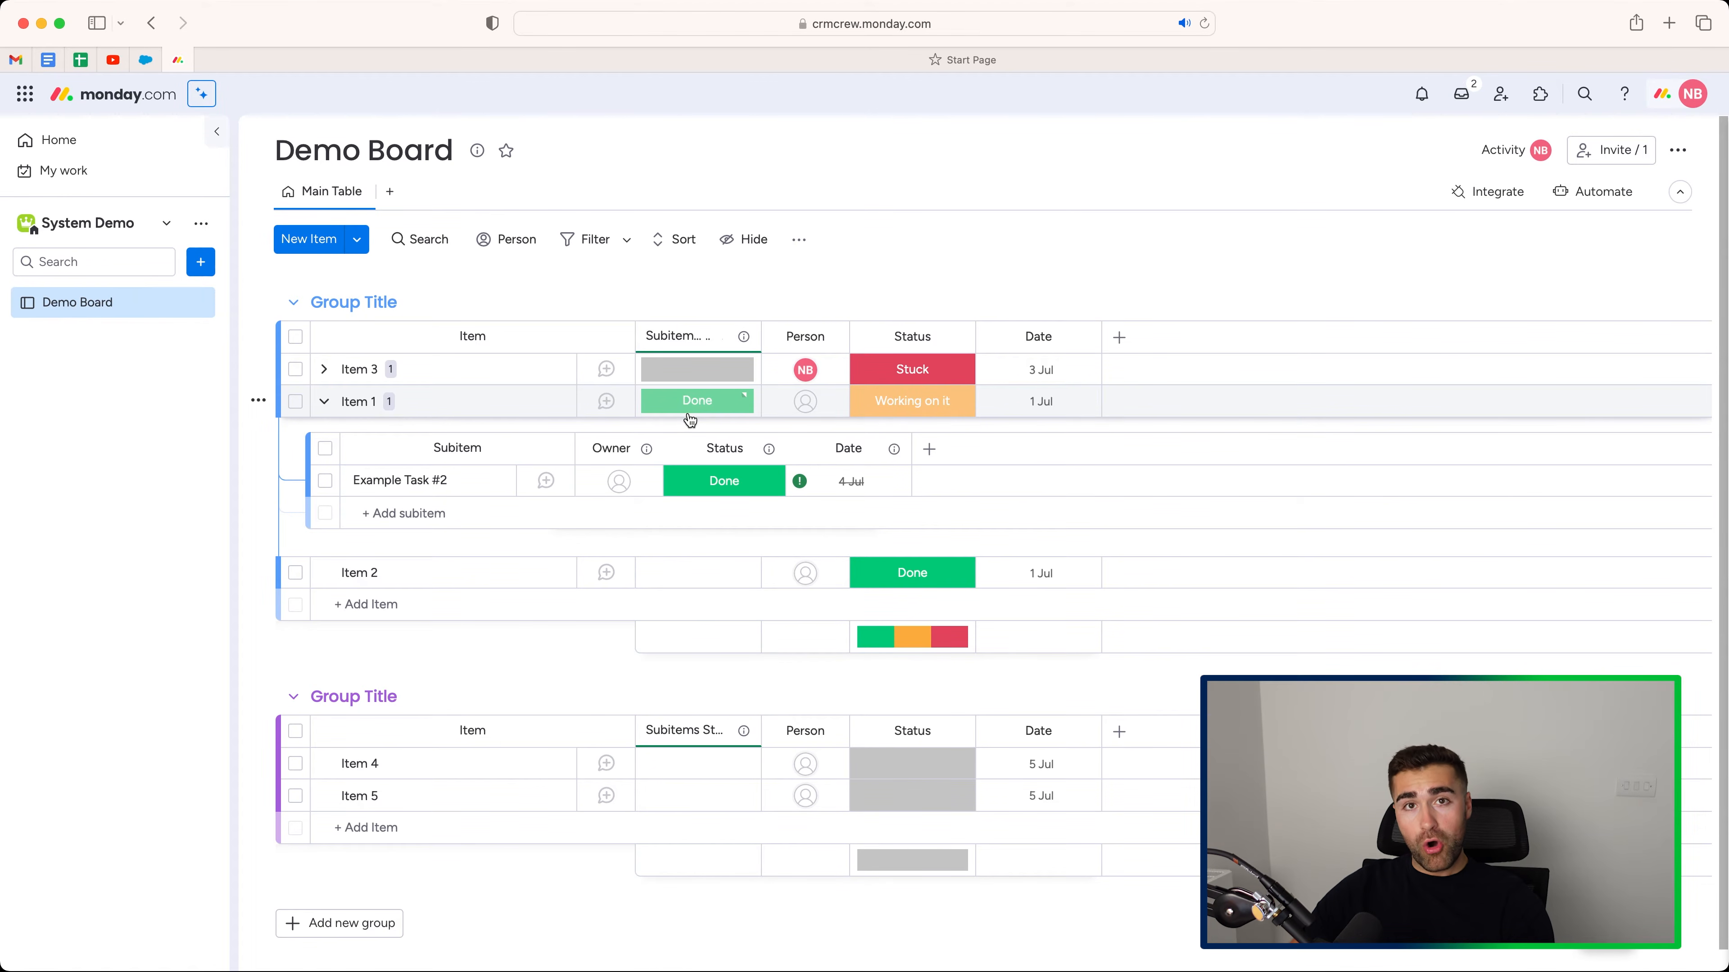
Add a second subitem named "Example Task #3" under Item 1
left_click(448, 514)
type("Example Task #32")
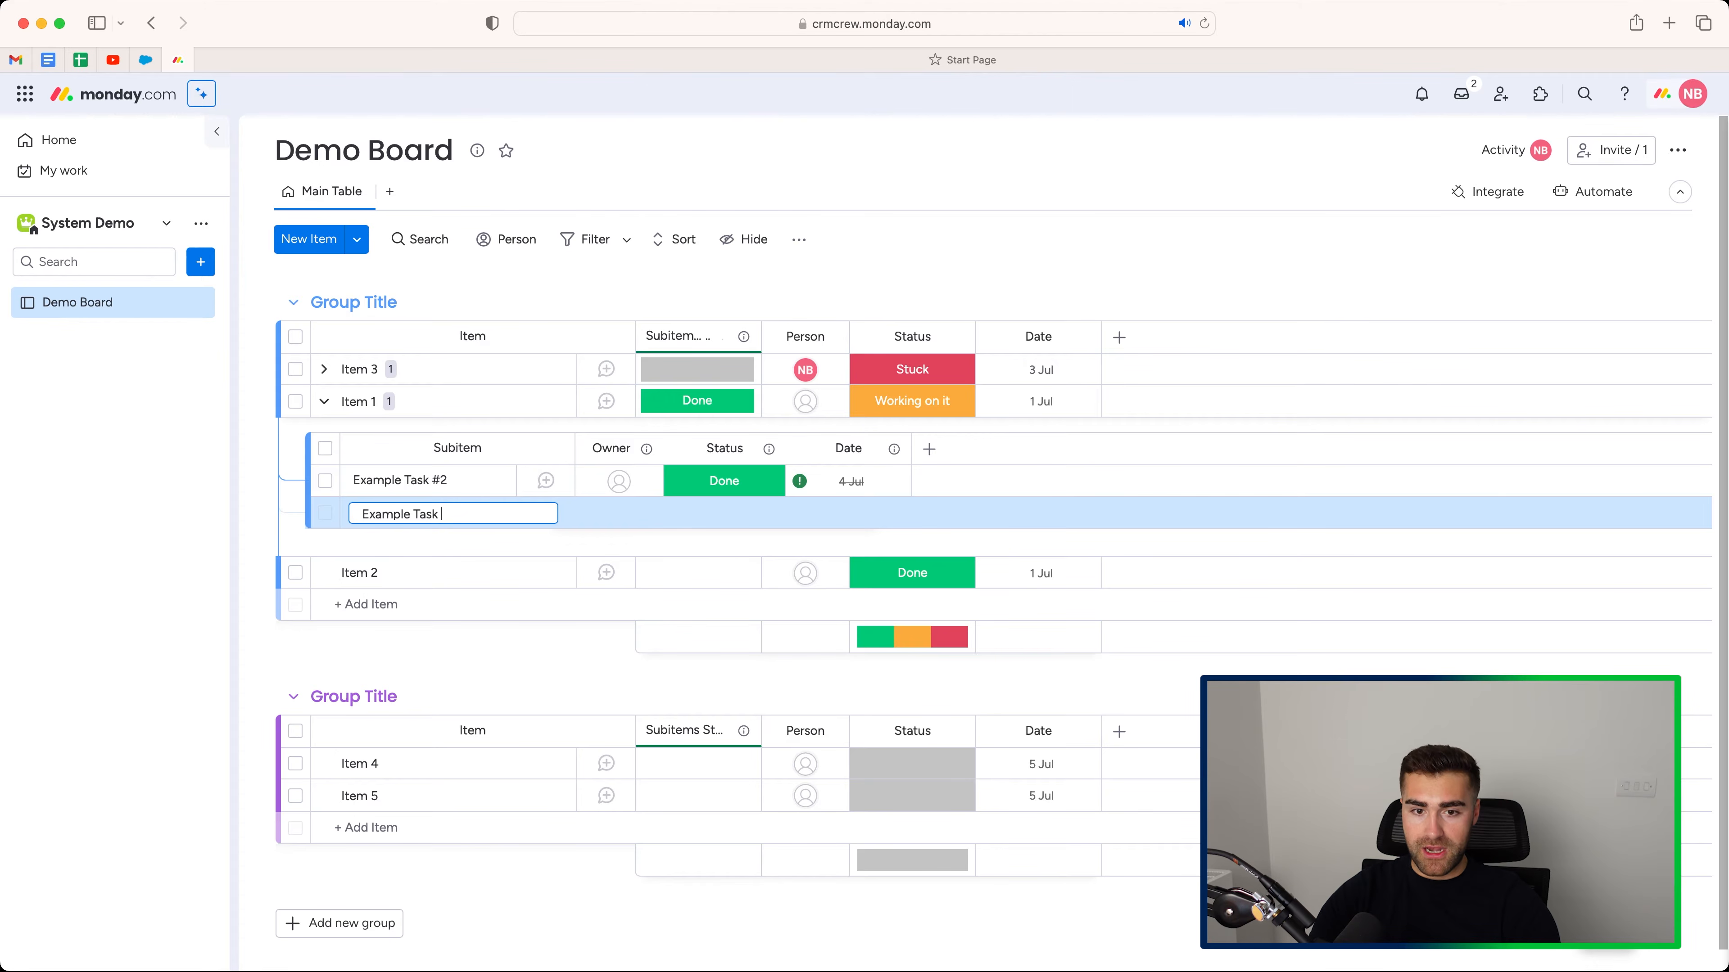
key("Return")
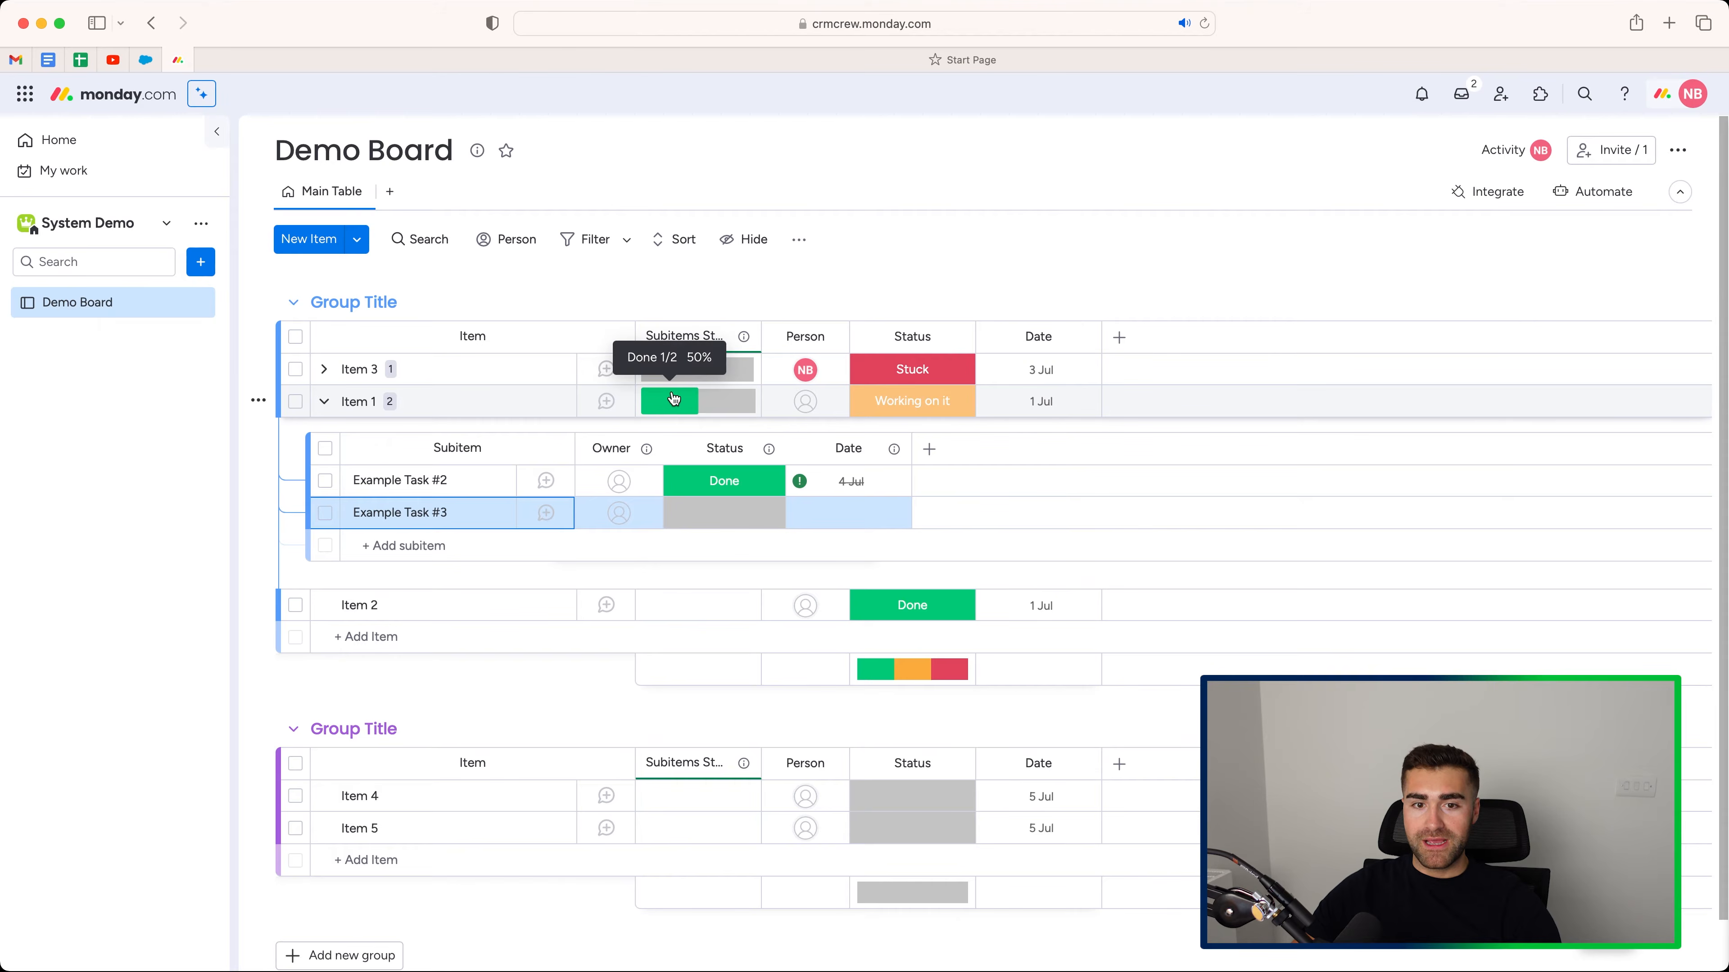
Set Example Task #3's status to Stuck and collapse Item 1's subitems
left_click(728, 514)
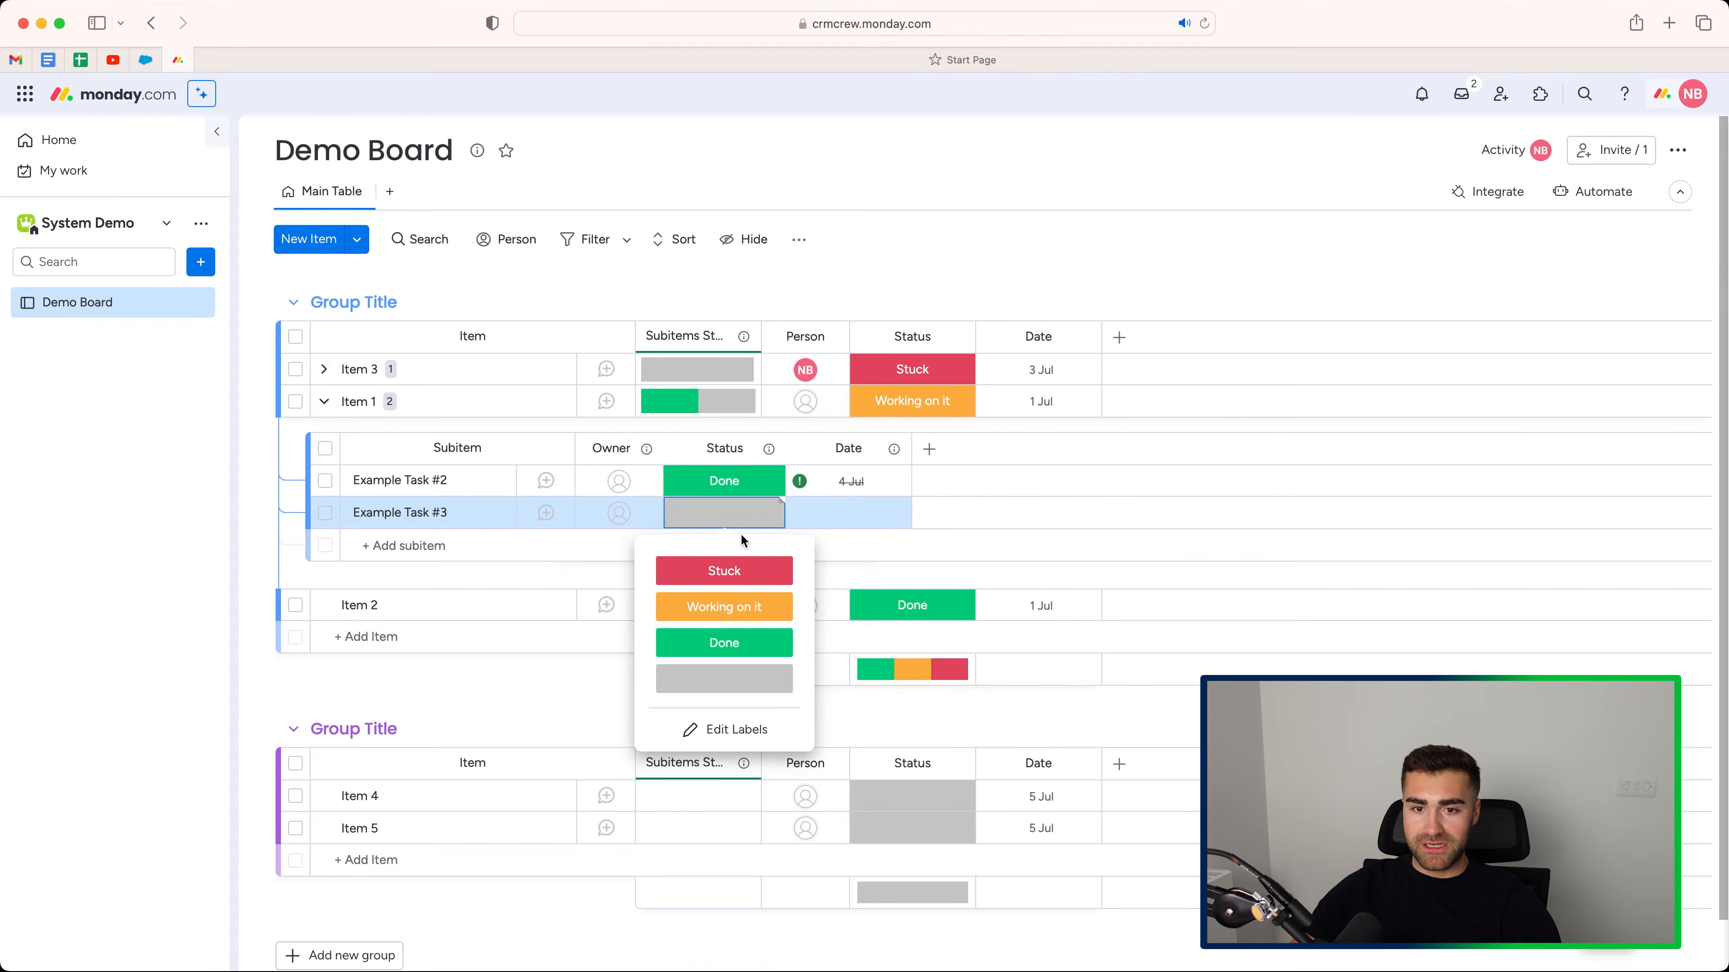
left_click(702, 572)
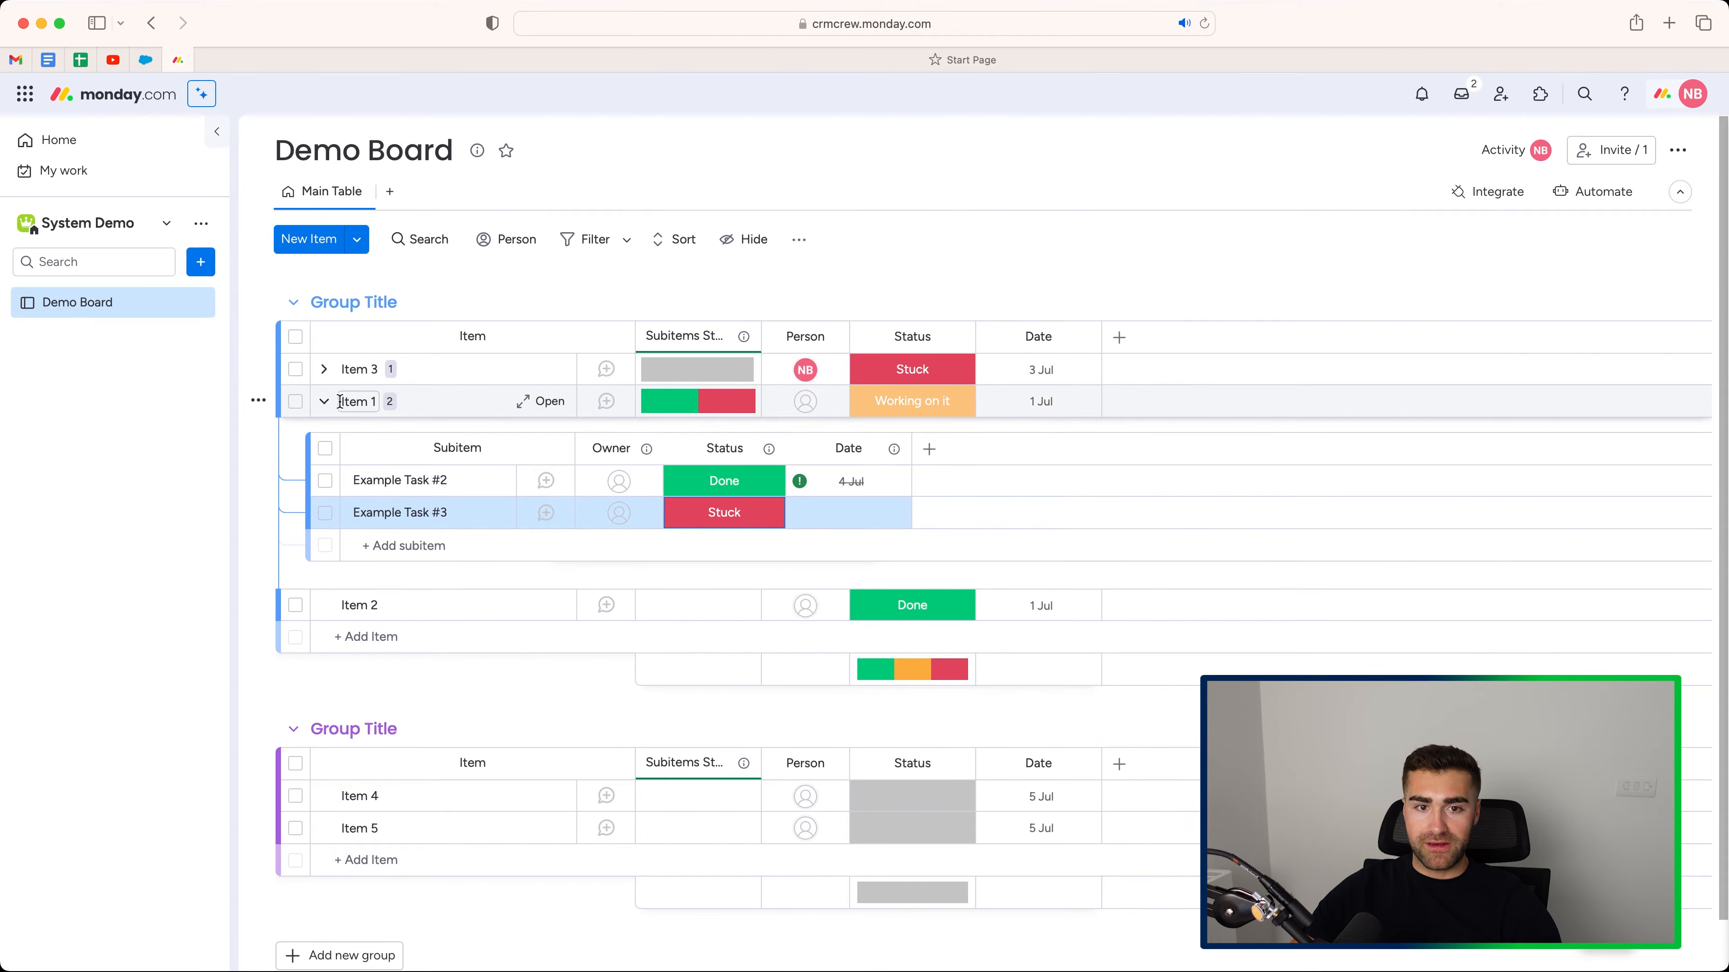
left_click(324, 402)
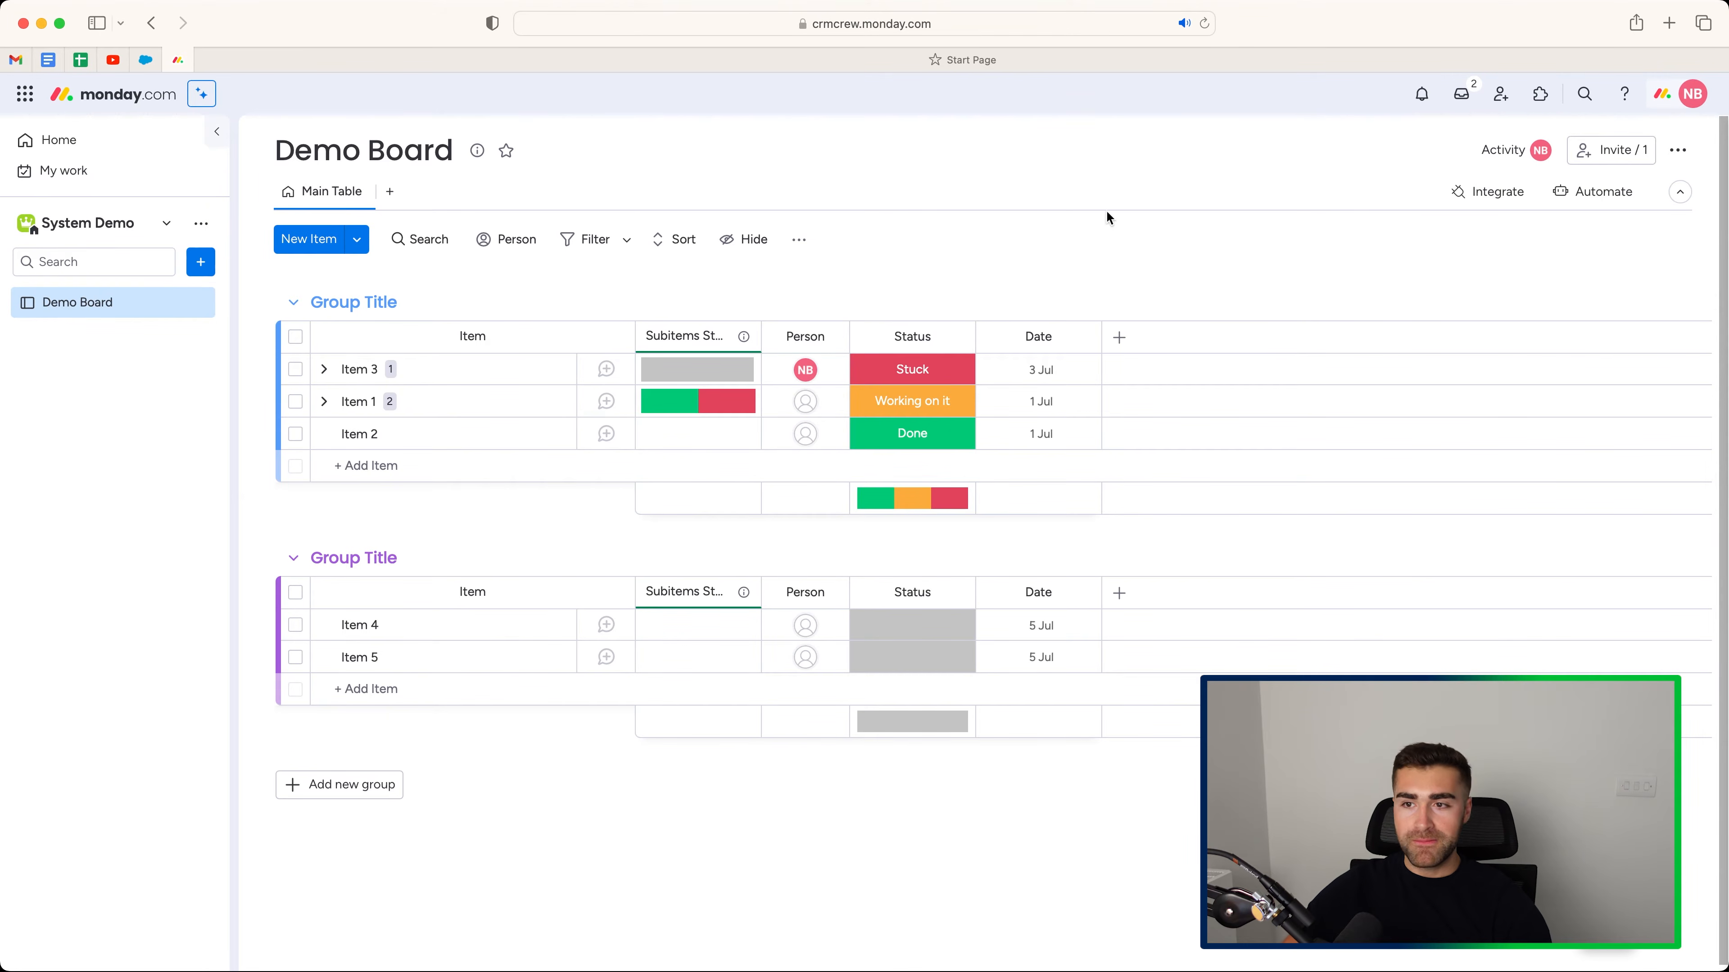
Open the board's automations and start building a new custom automation
left_click(1603, 196)
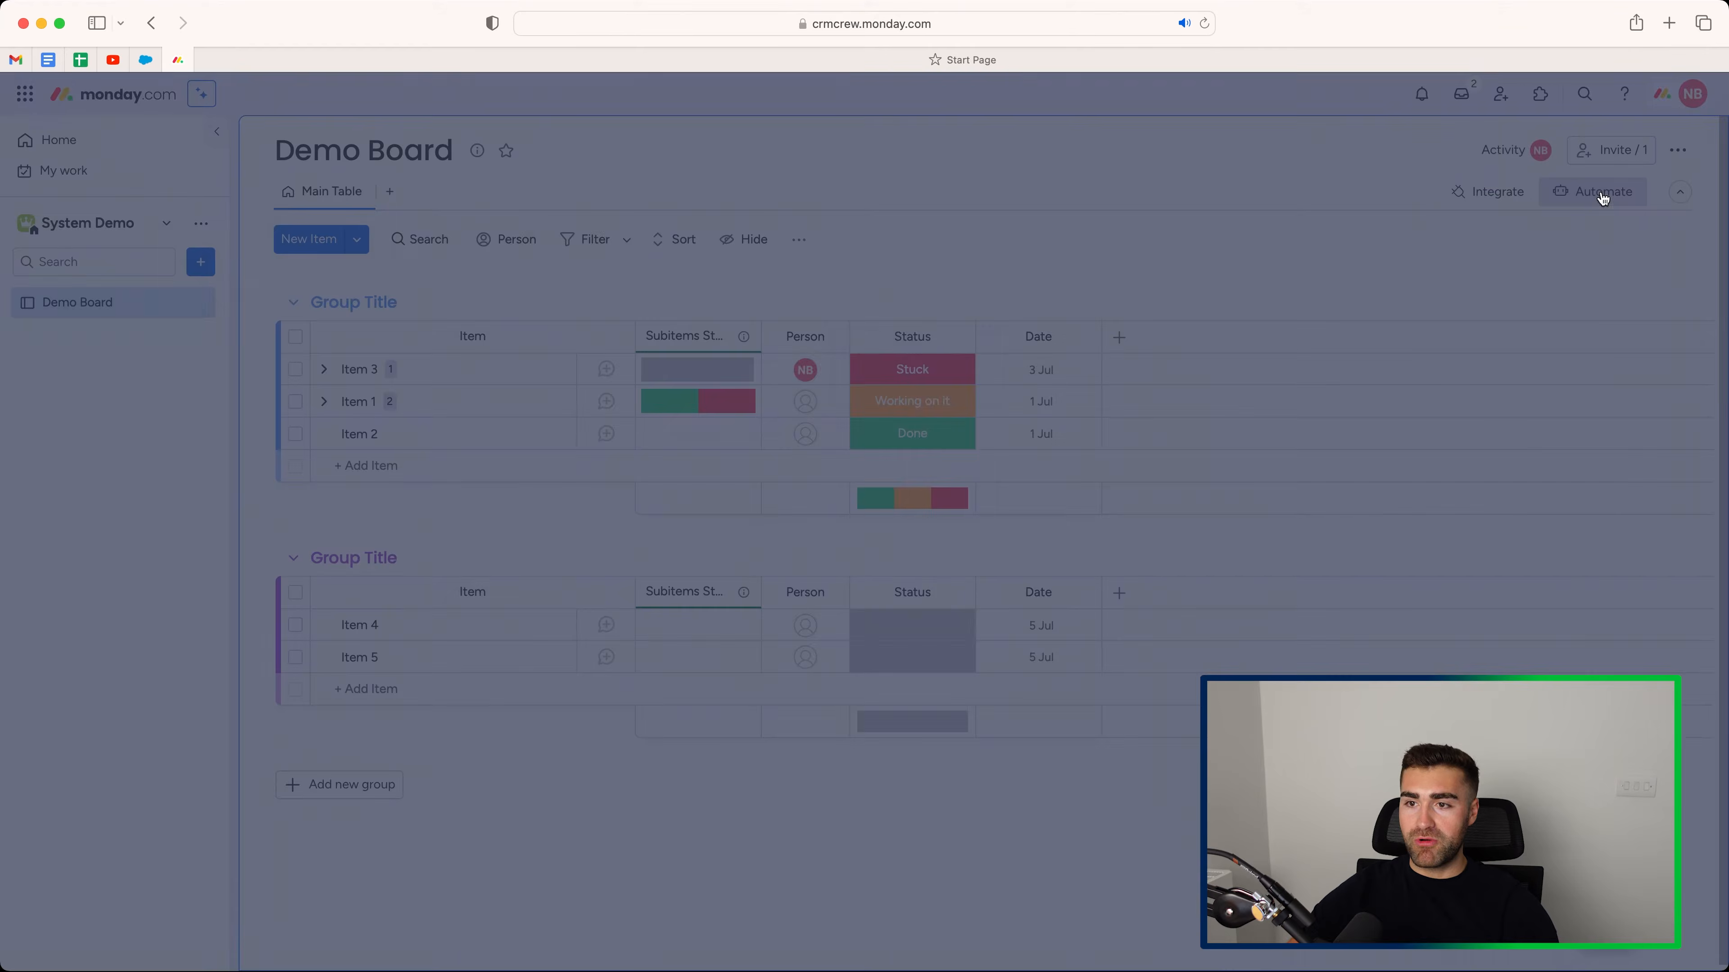
left_click(884, 126)
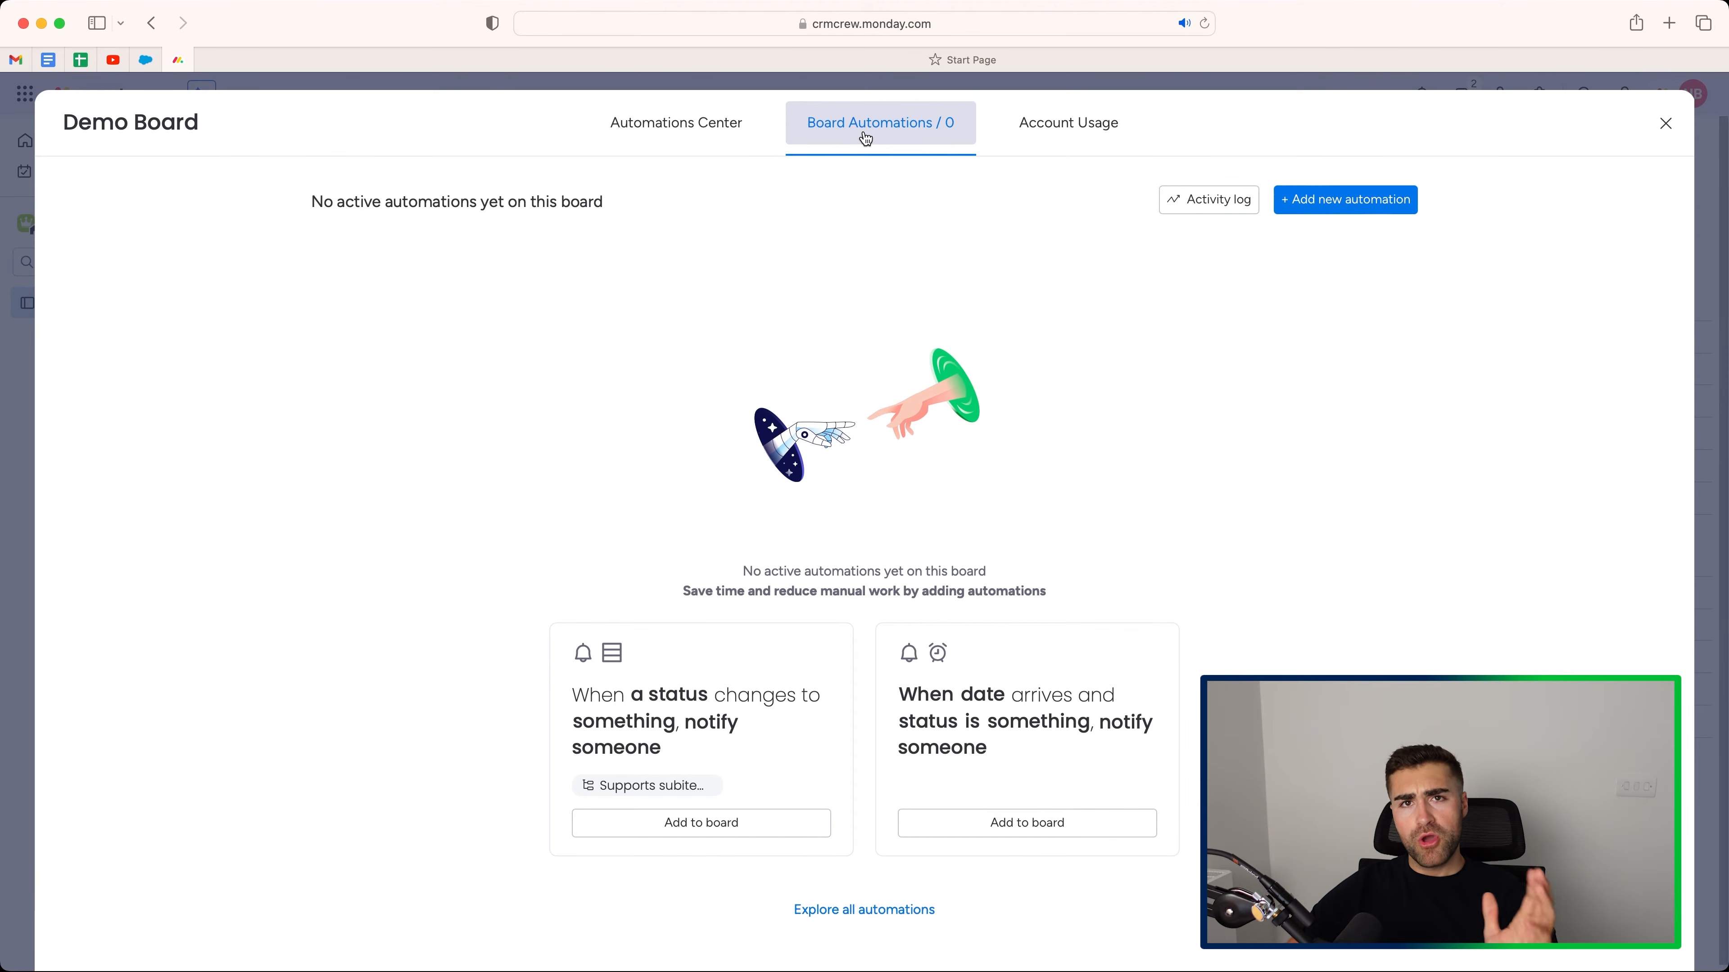
left_click(1396, 206)
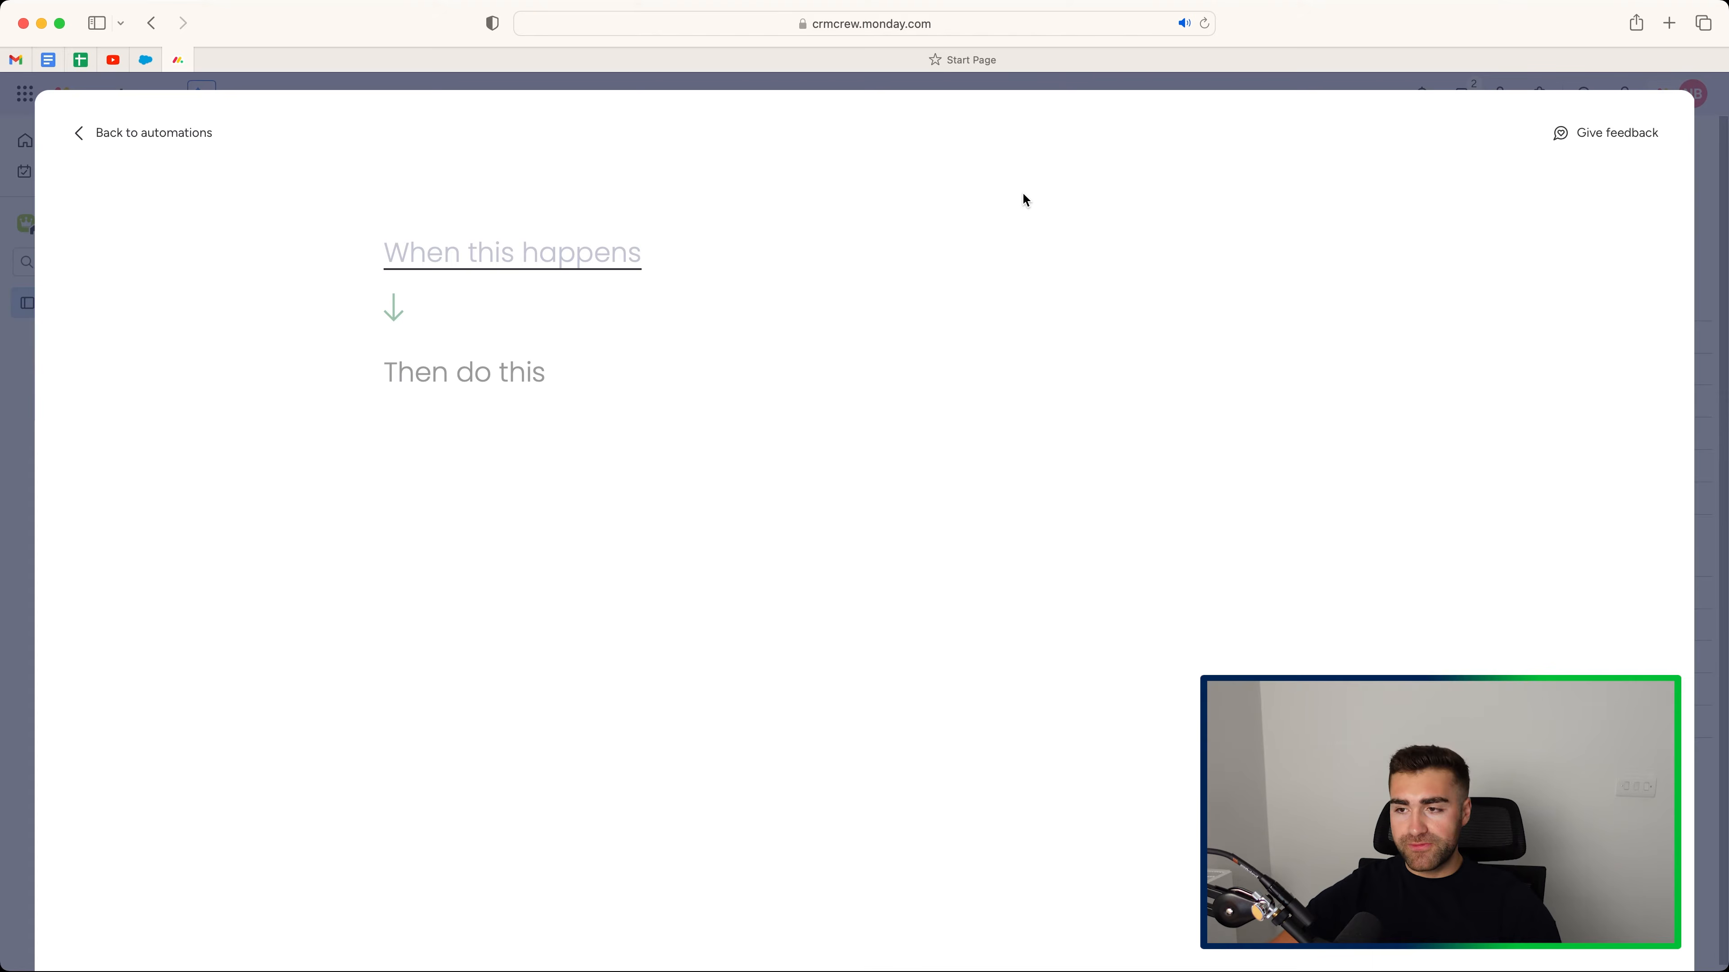
Set the automation's trigger to when the parent item's Status column changes to Working on it
left_click(505, 264)
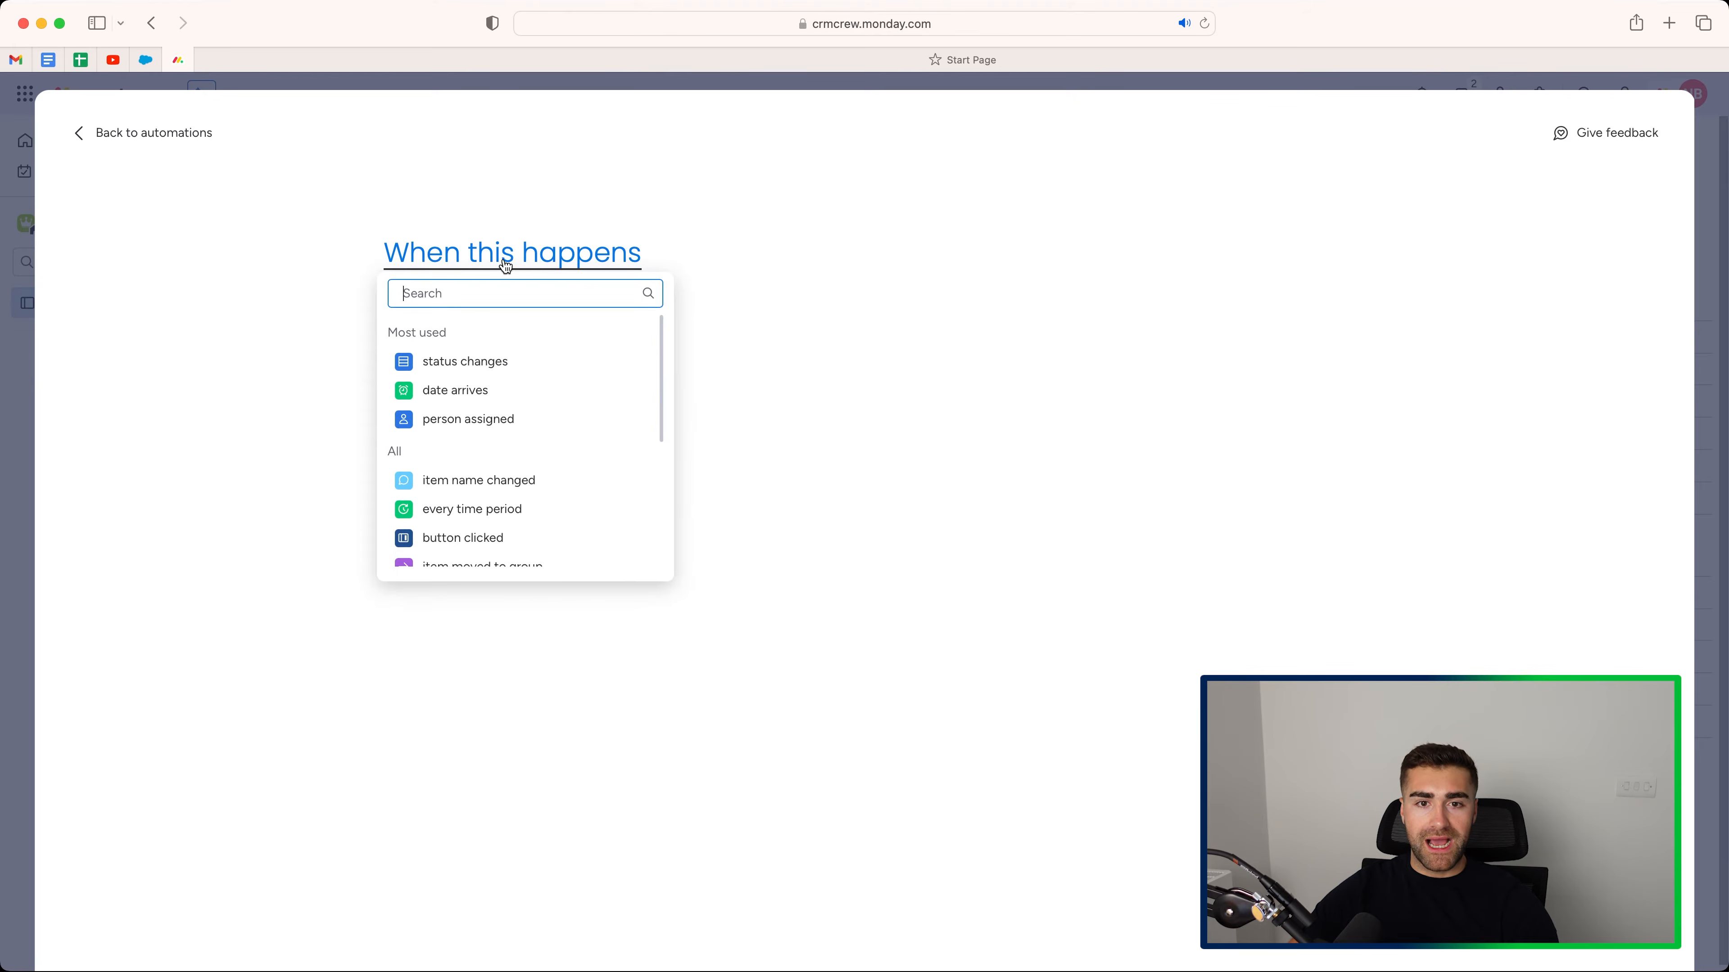
left_click(246, 291)
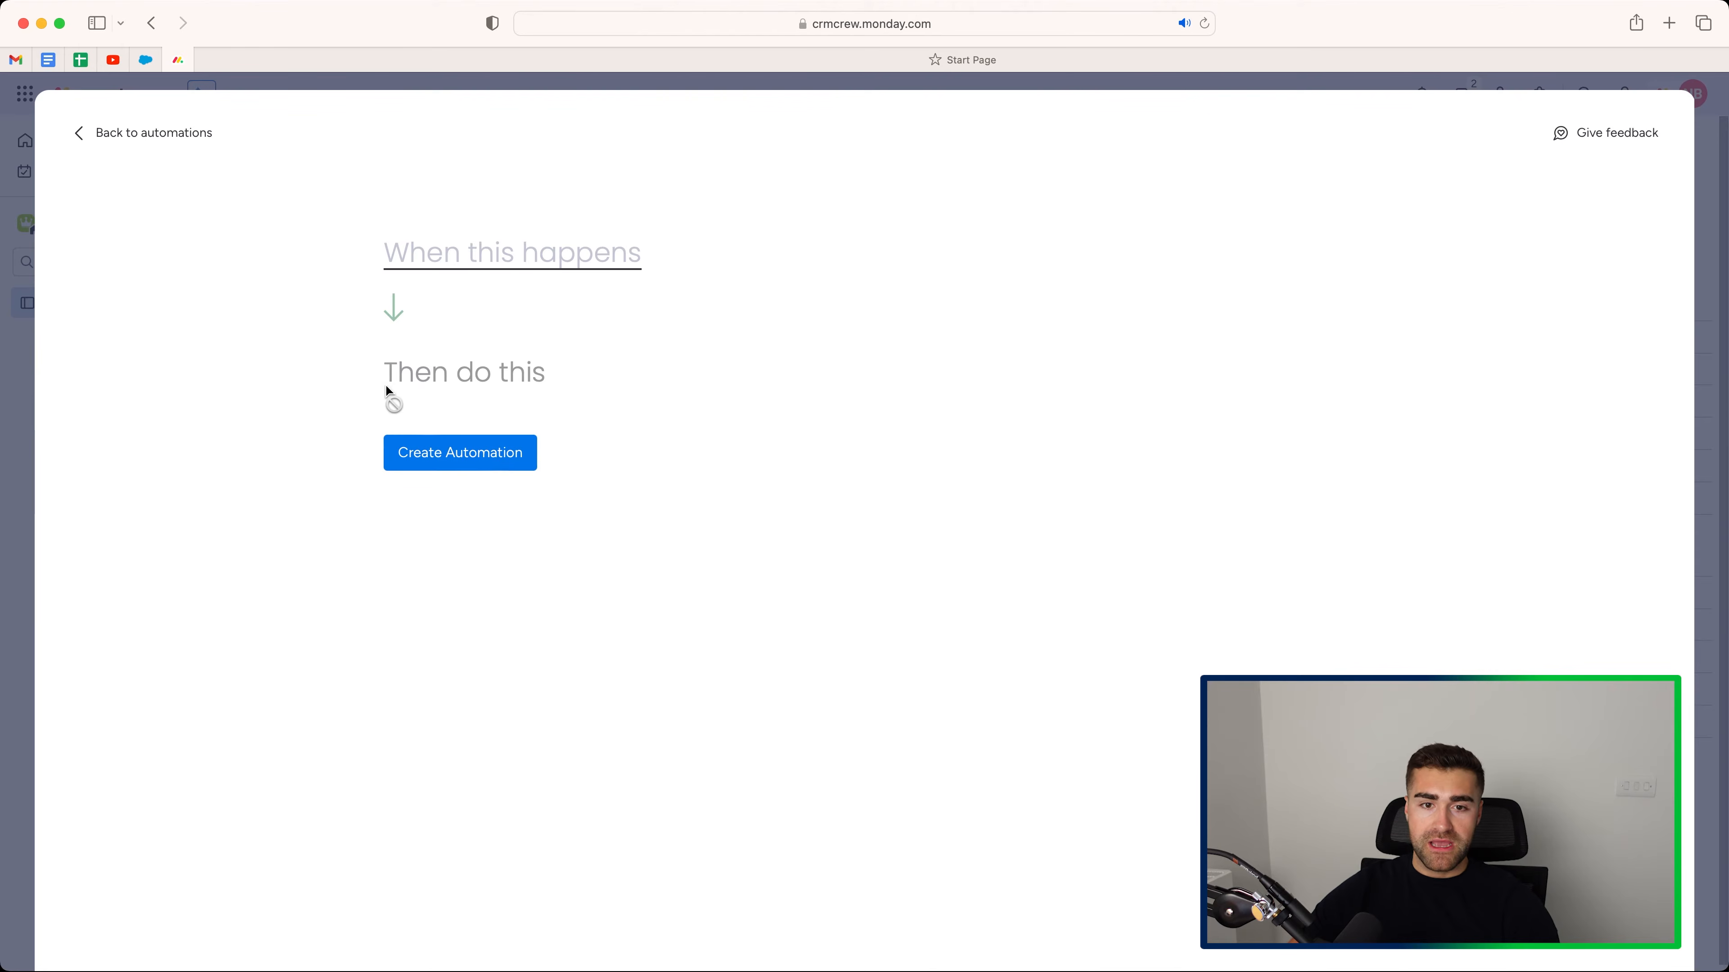
left_click(451, 262)
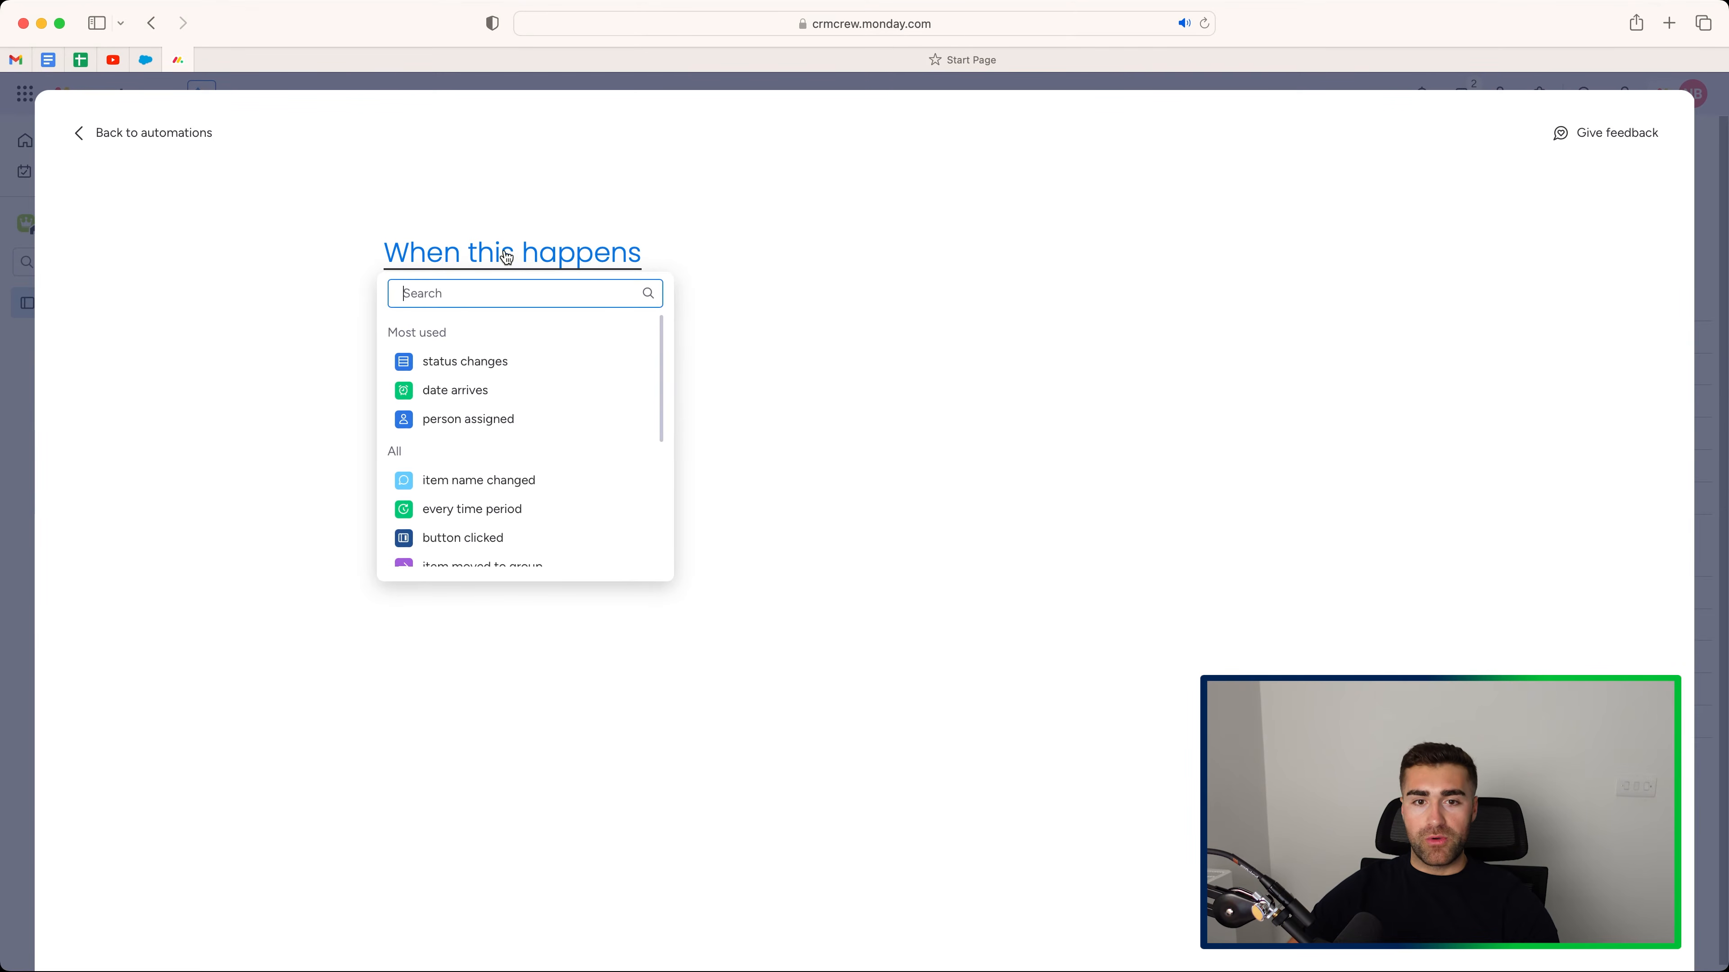
left_click(459, 361)
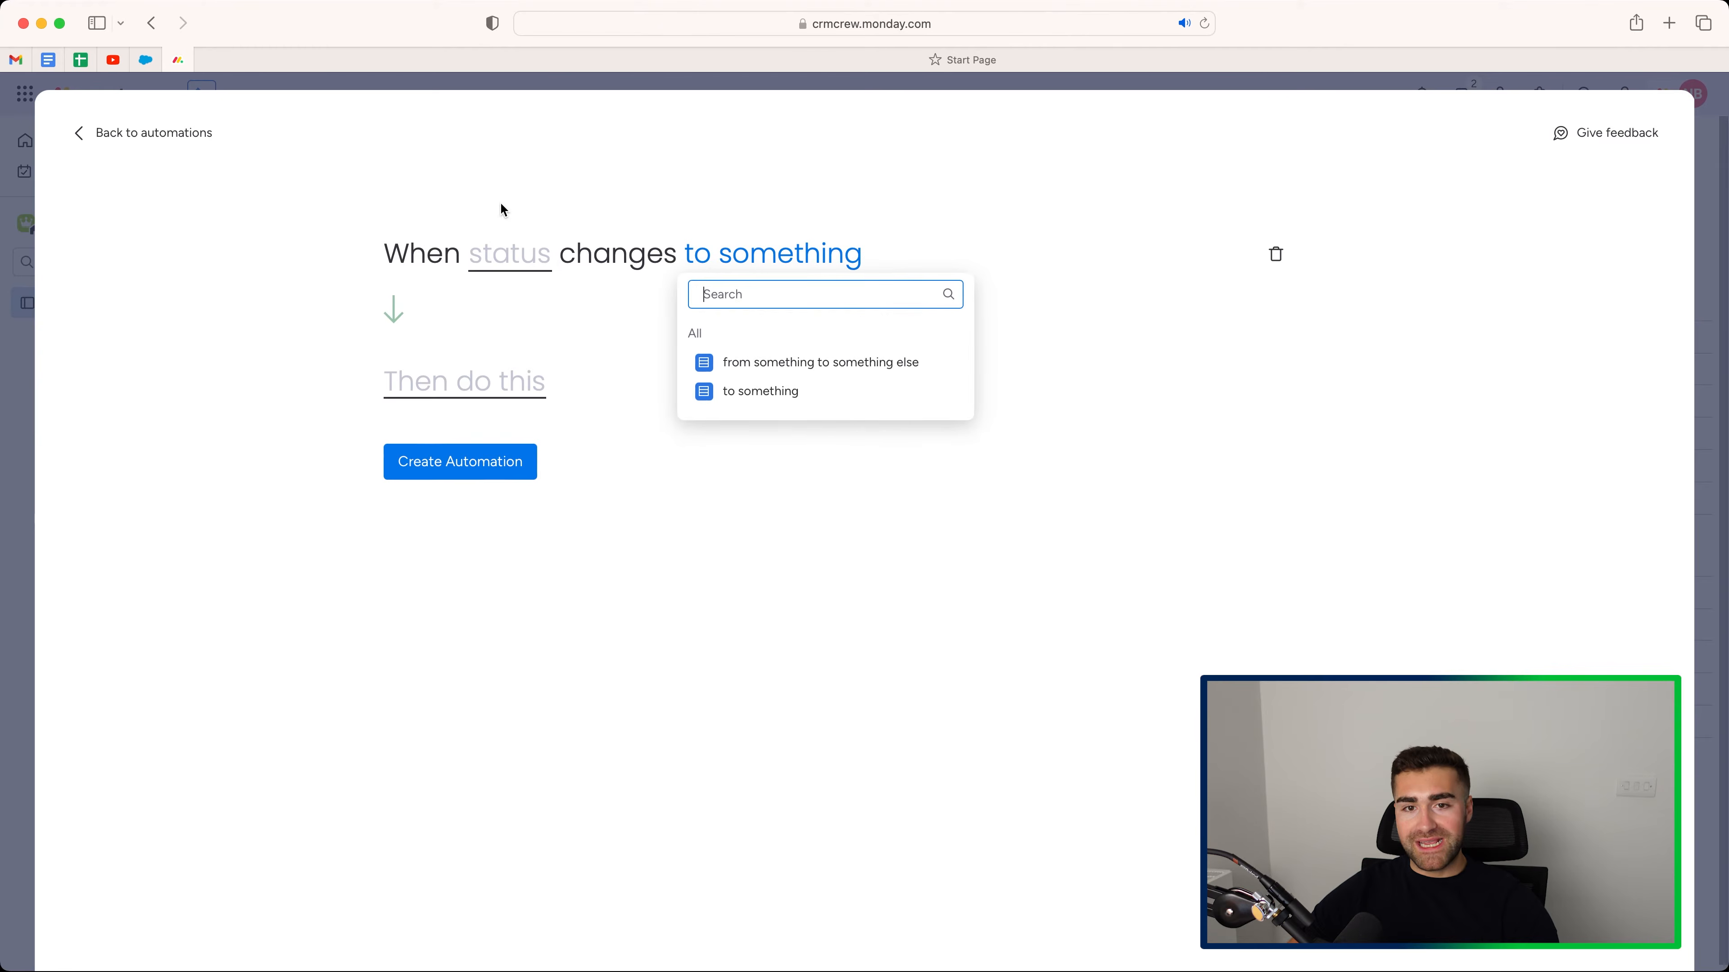
left_click(515, 249)
left_click(514, 253)
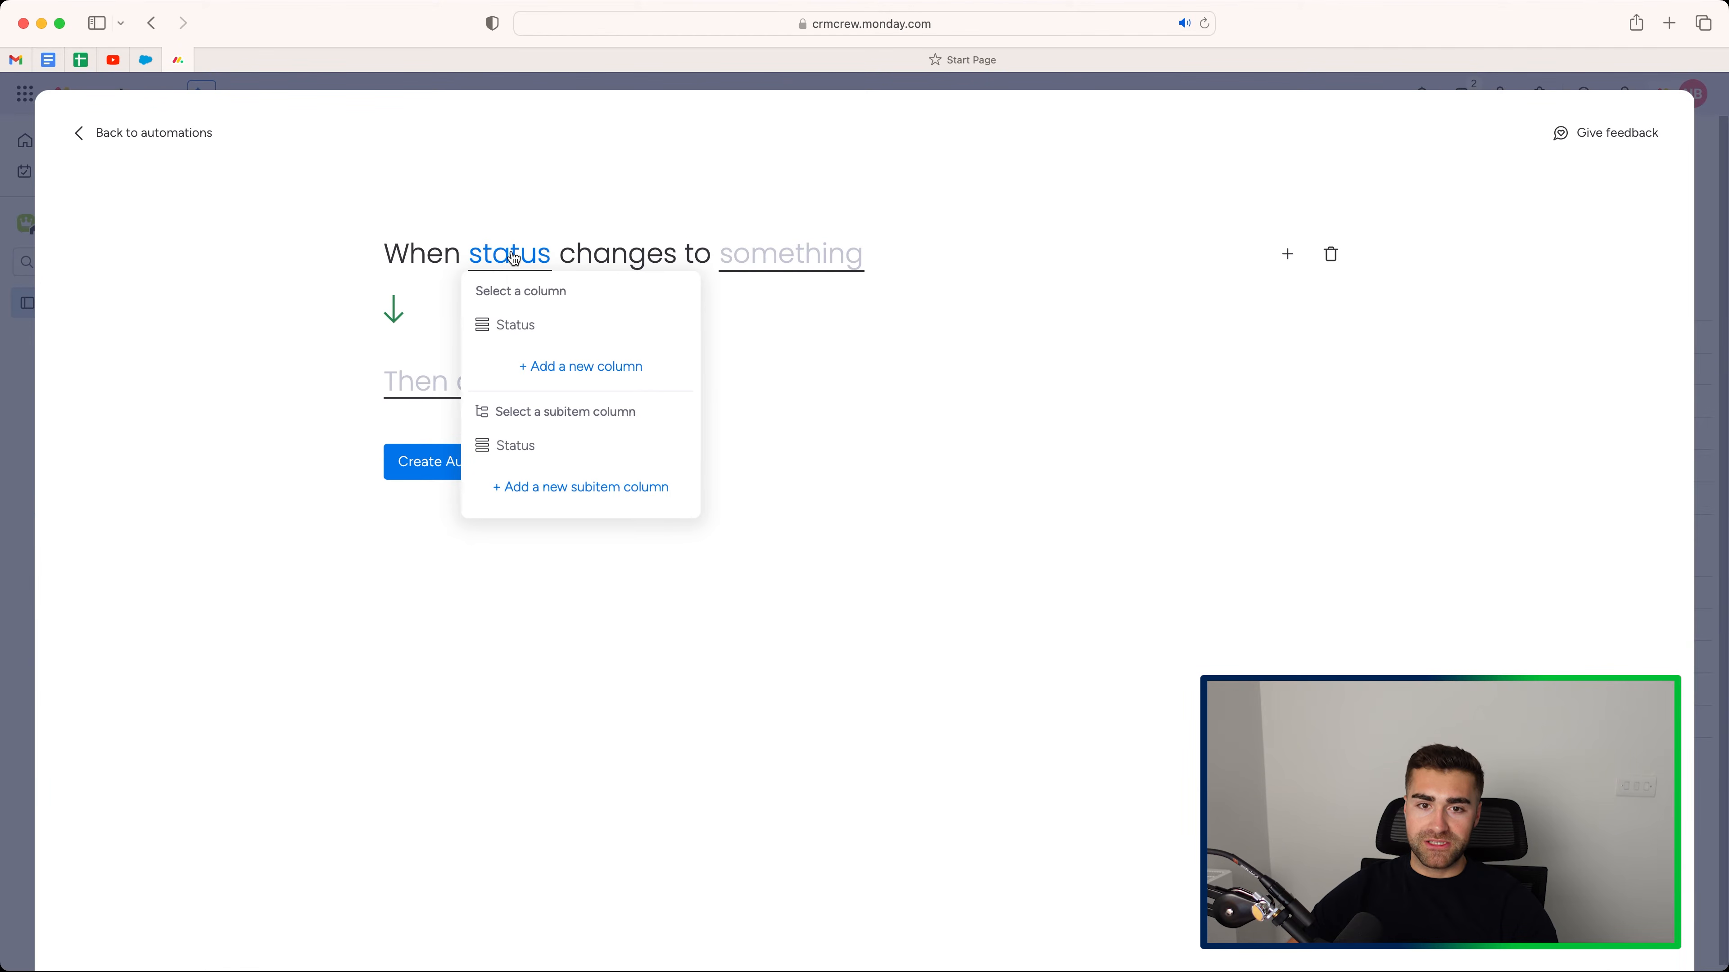
left_click(515, 332)
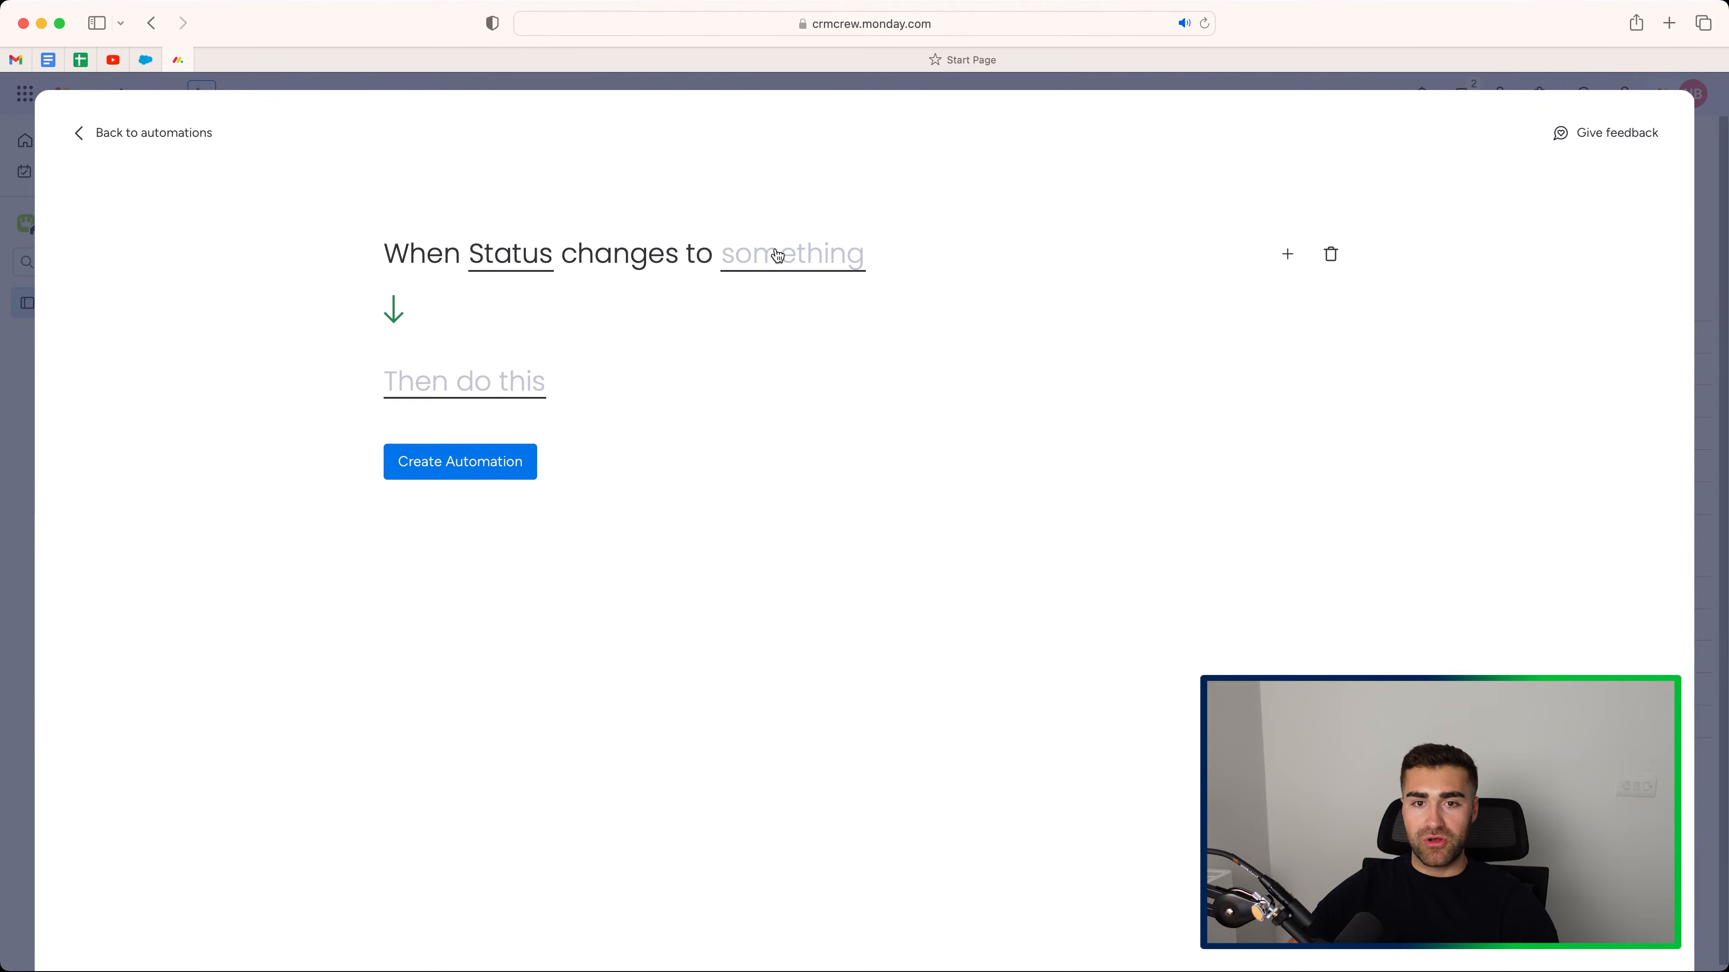
left_click(803, 260)
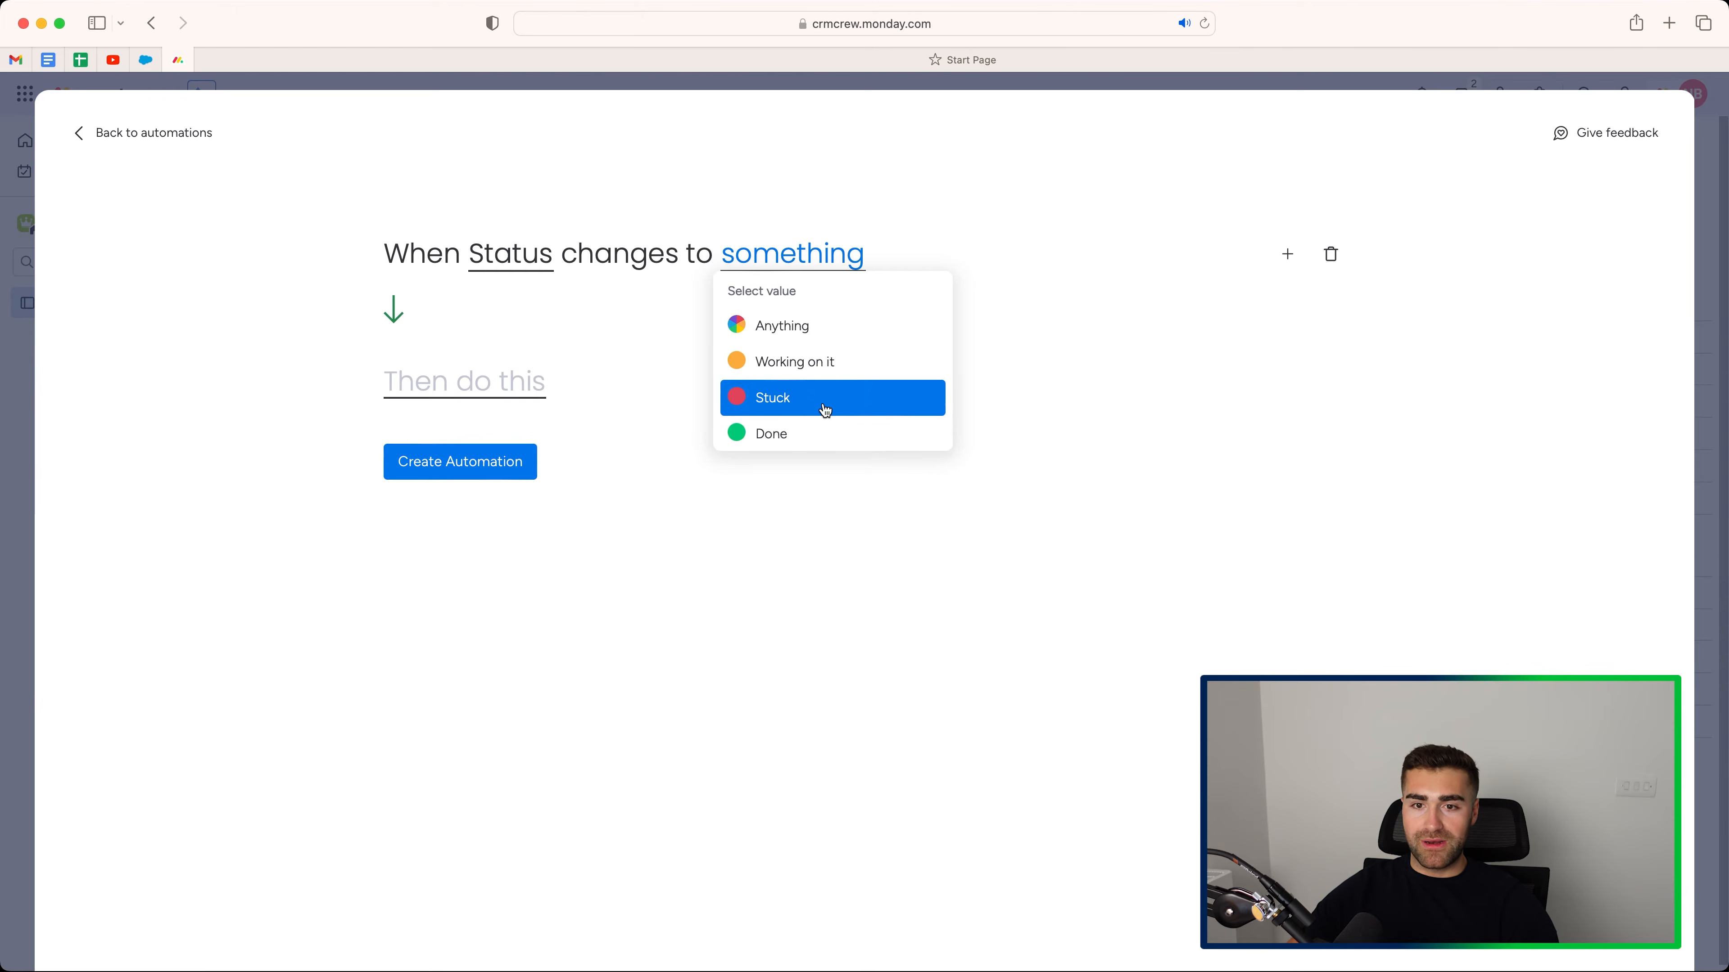
left_click(826, 361)
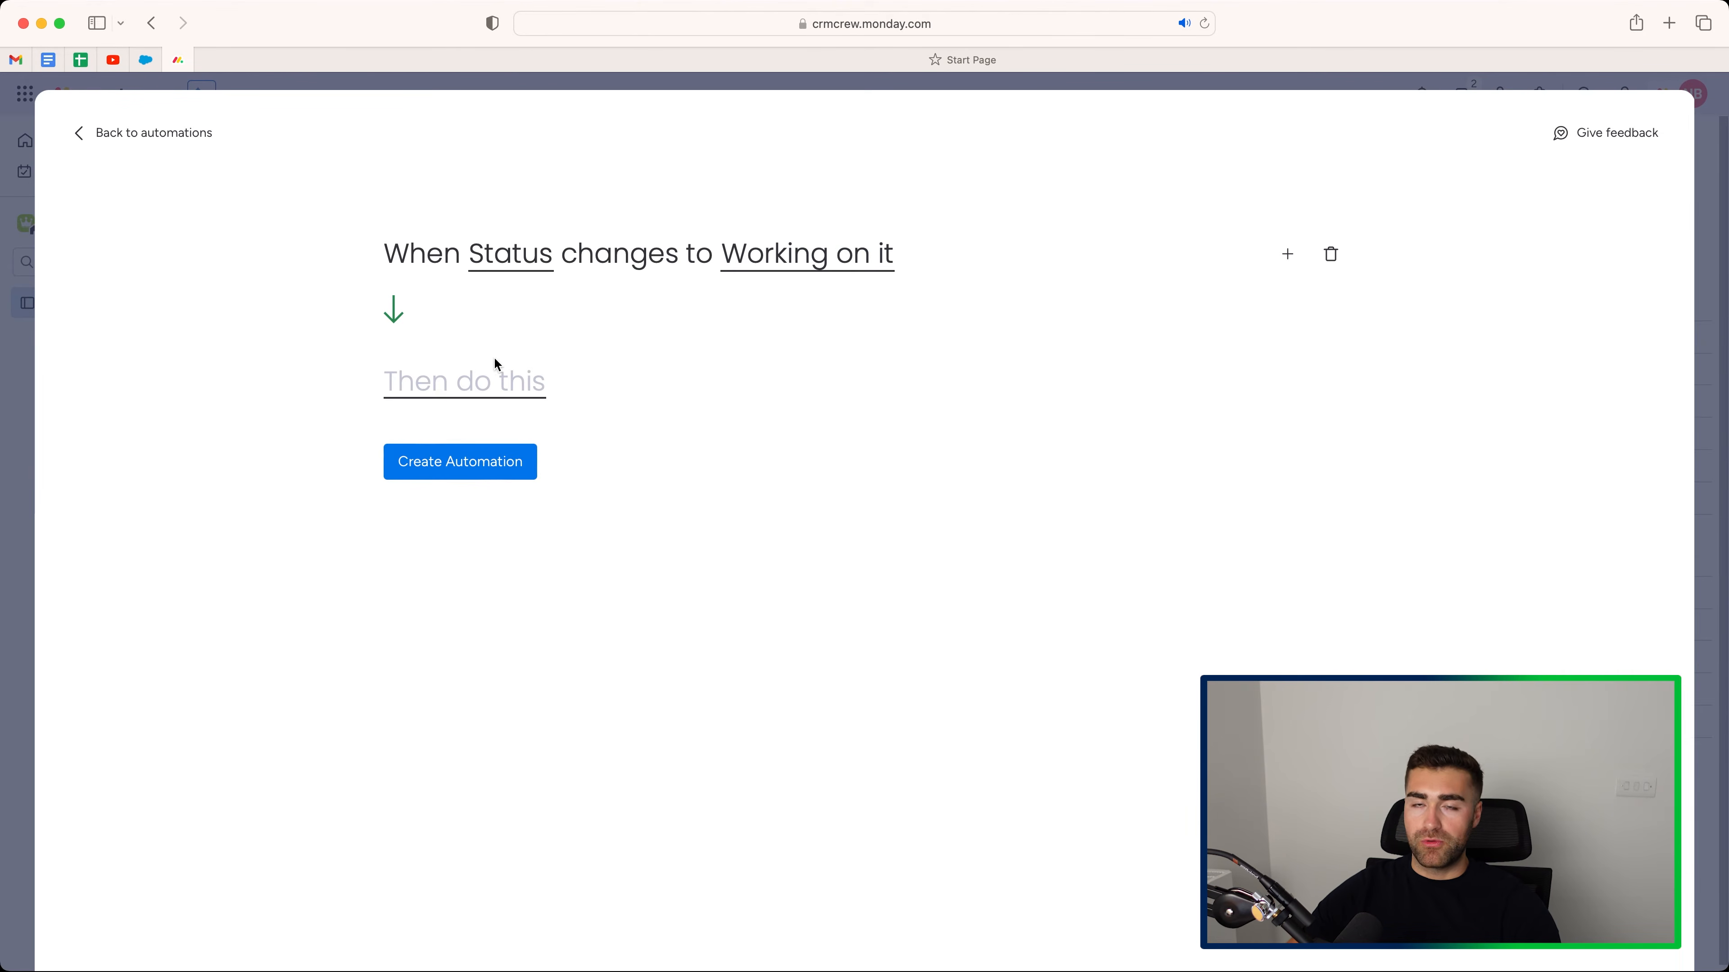
Add a create subitem action to the automation
left_click(446, 387)
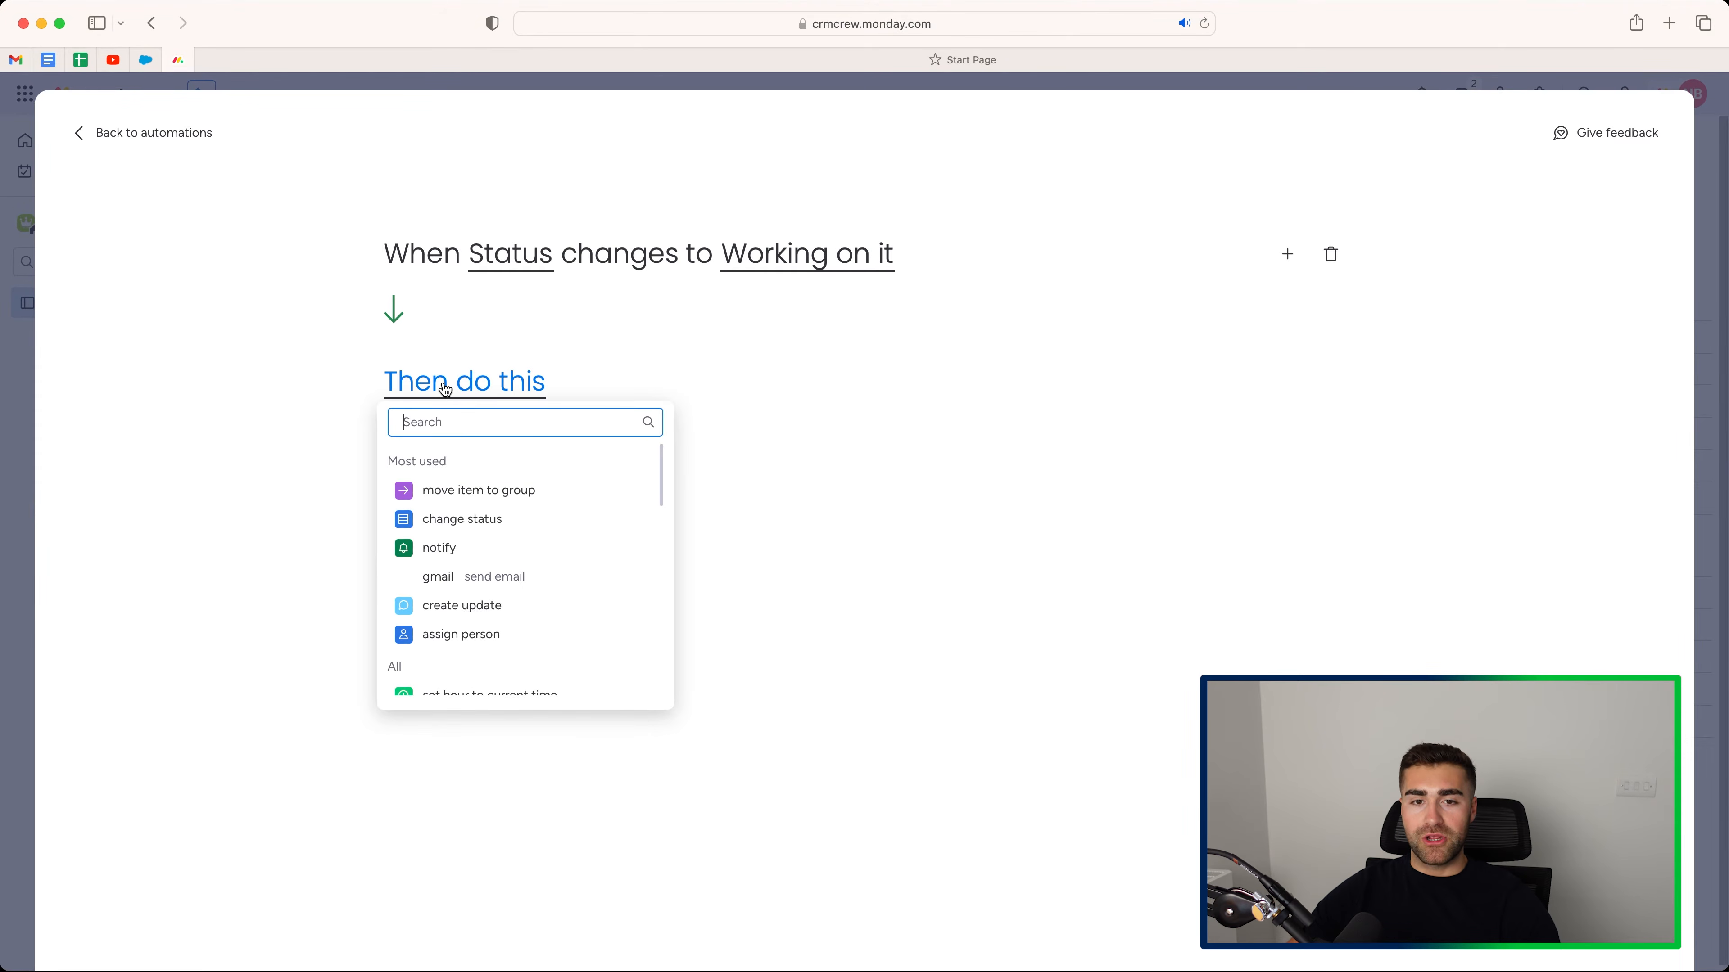
type("s")
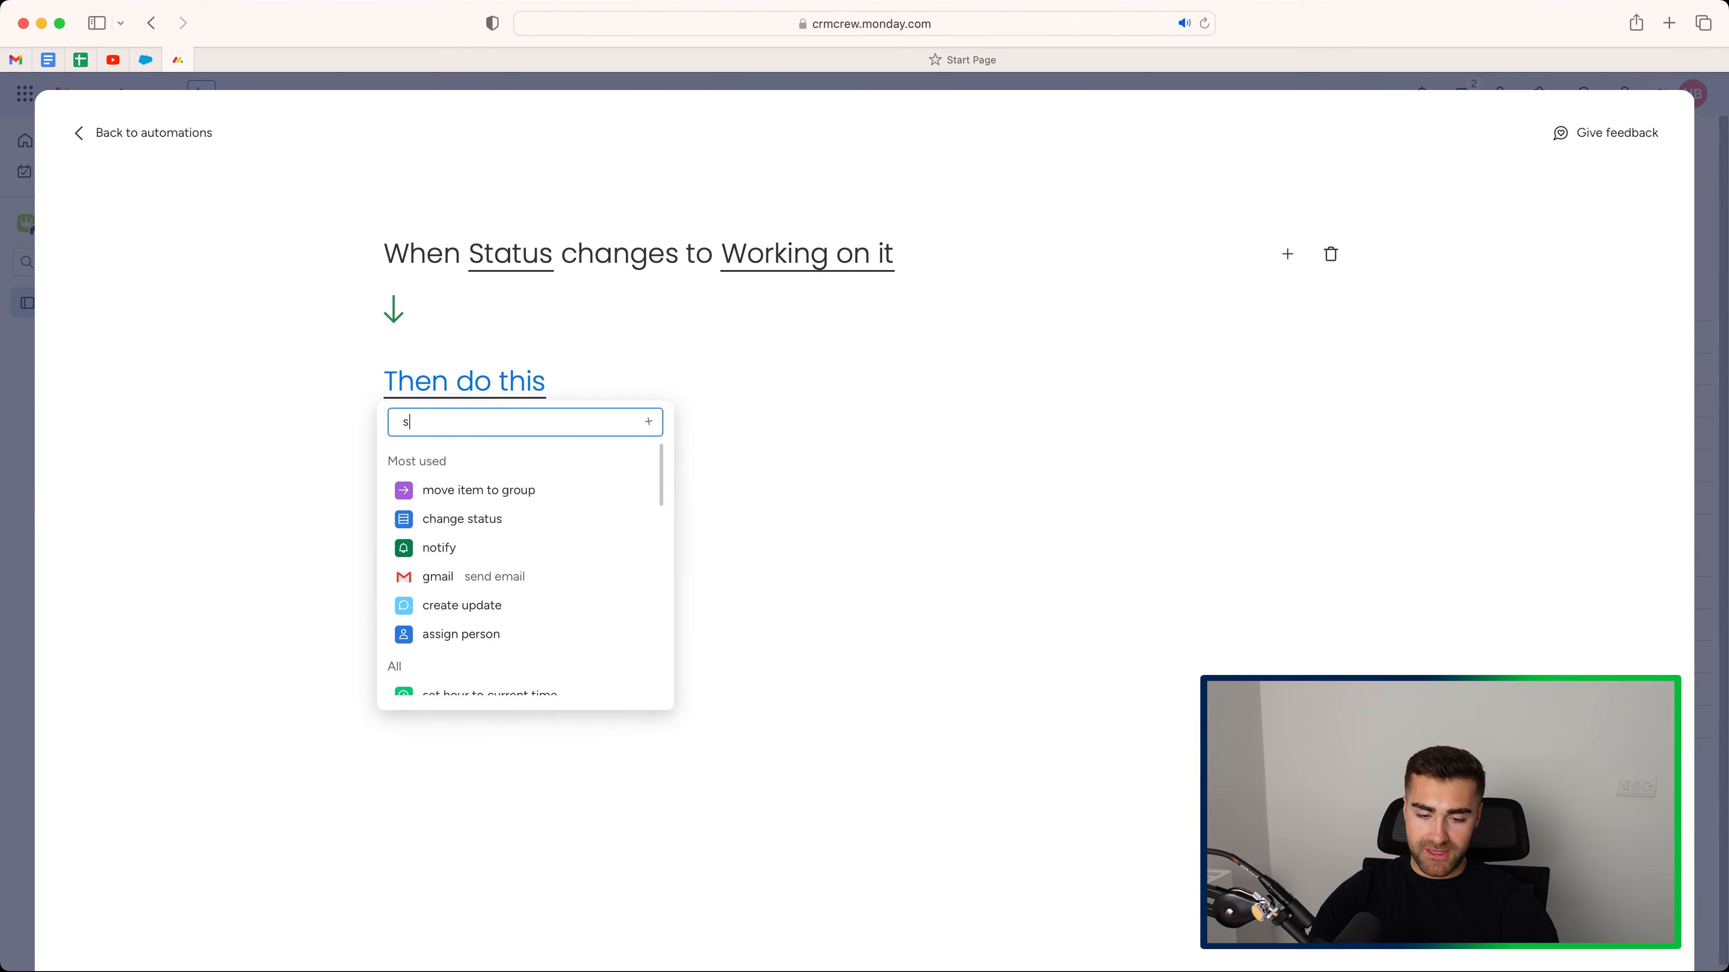
type("ubitem")
left_click(467, 491)
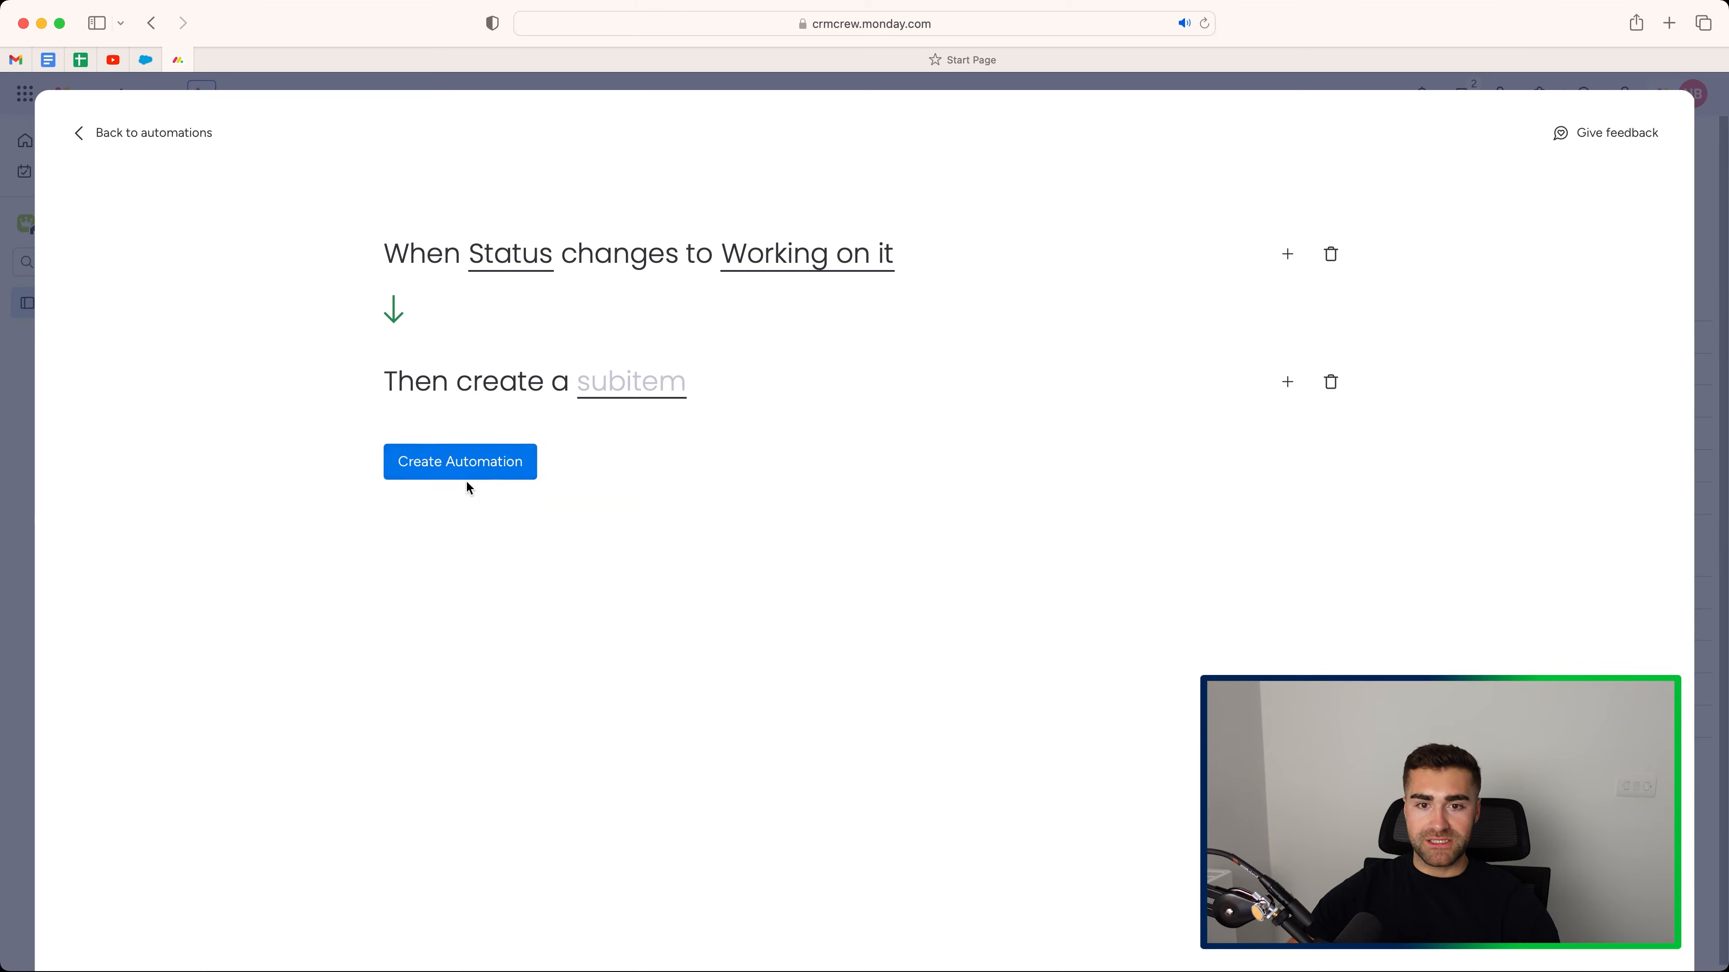
Name the automated subitem "Example Automaton #4" and set its status to Working on it
left_click(648, 400)
left_click(897, 458)
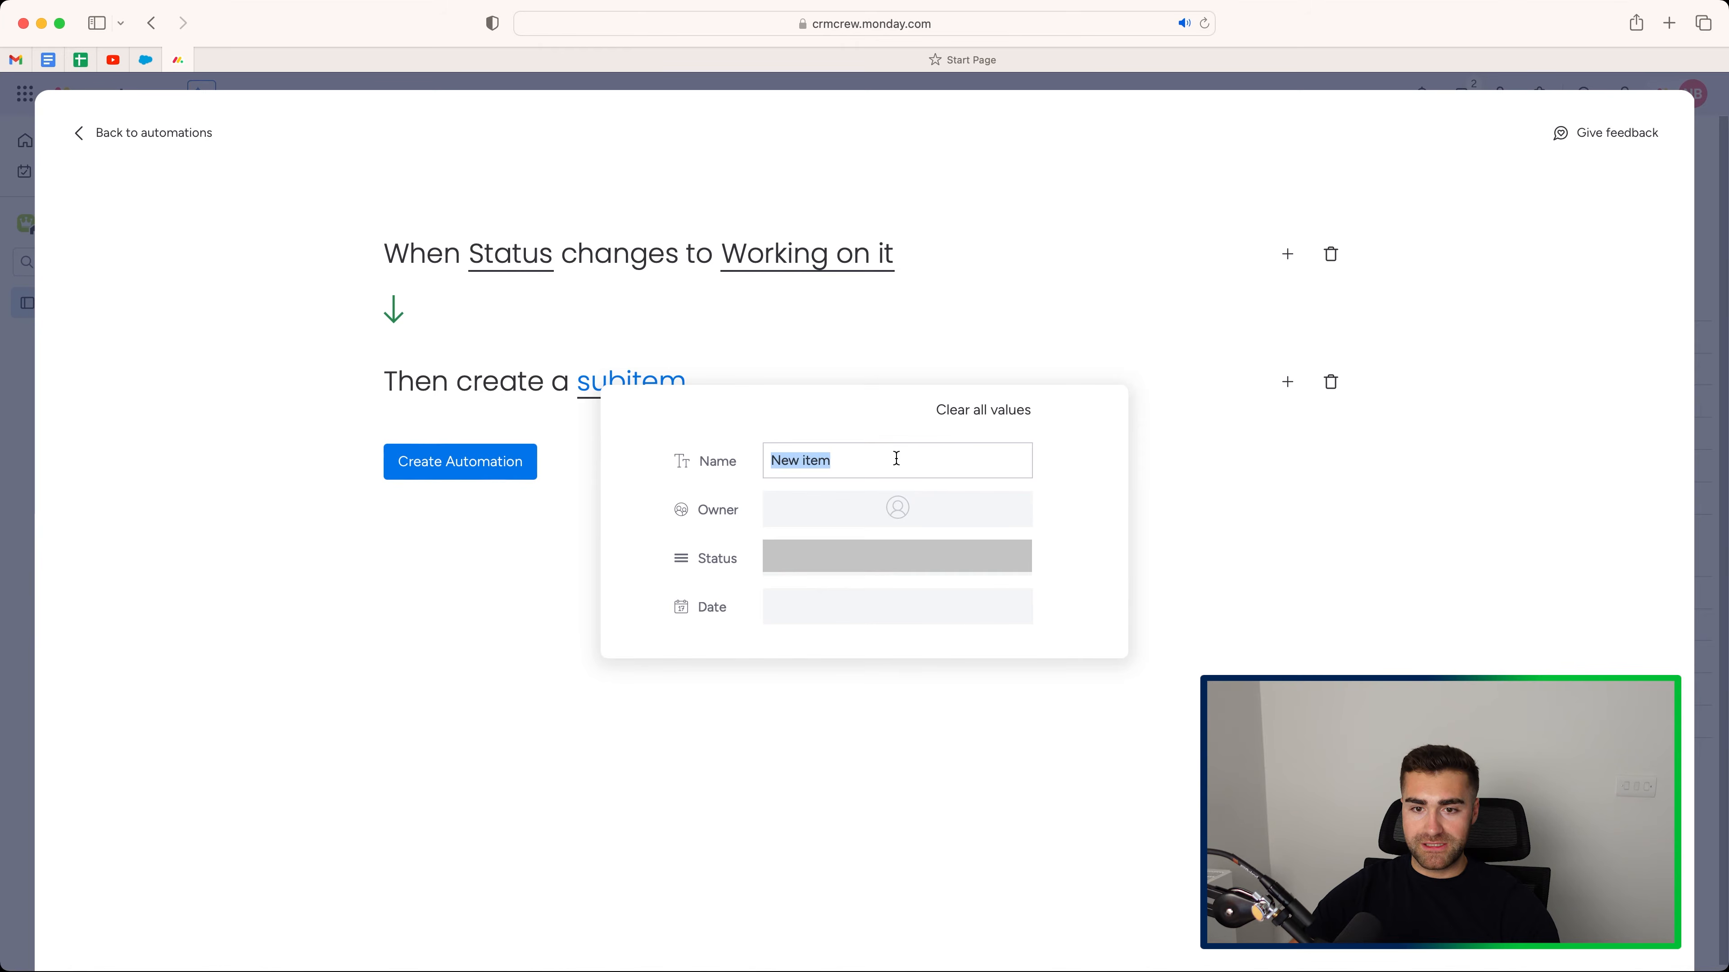
type("Example Automairt")
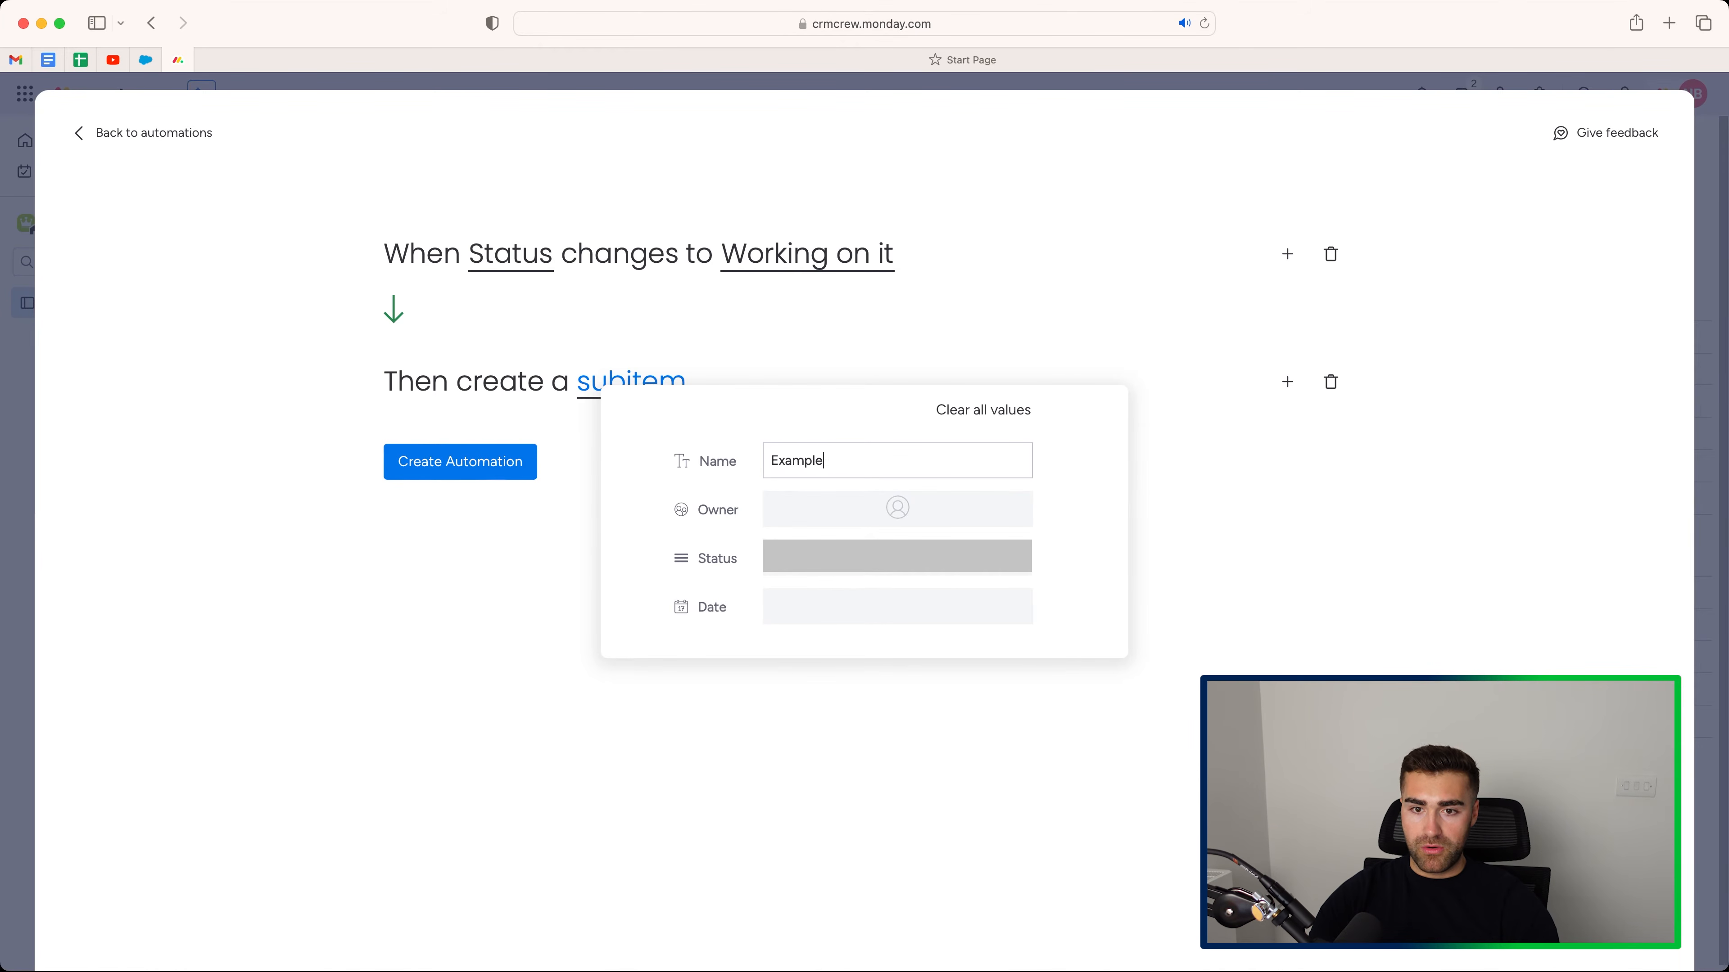
key("BackSpace")
key("BackSpace")
key("BackSpace")
type("ton")
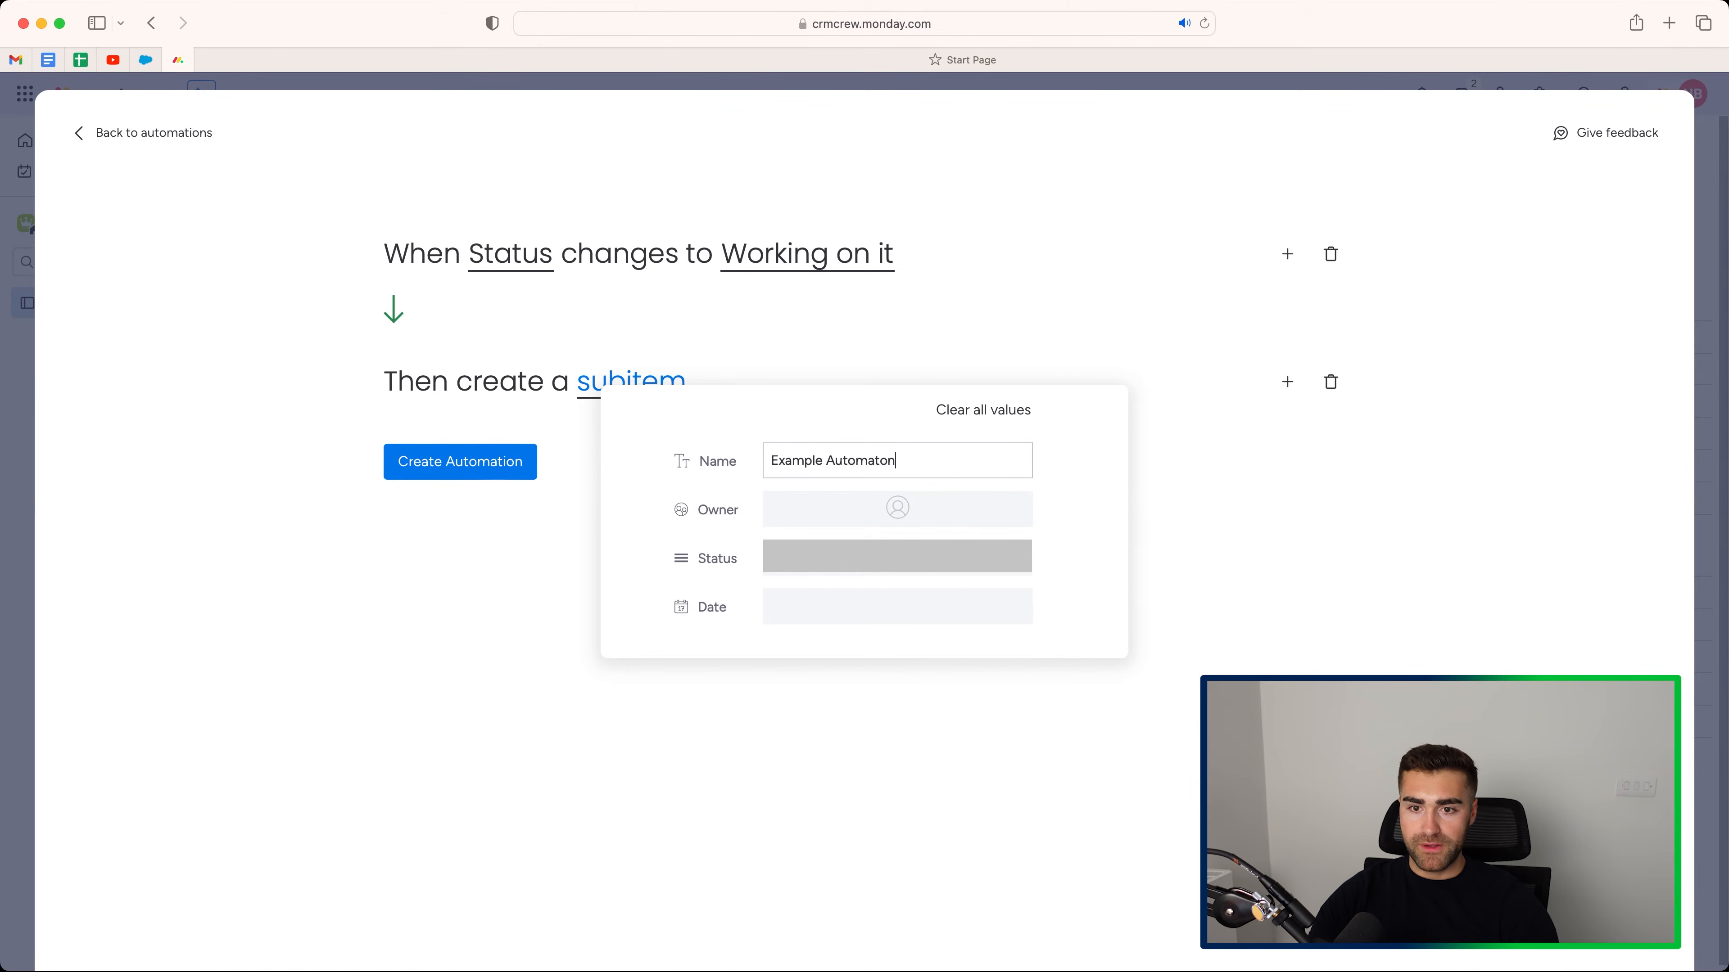
type(" #4")
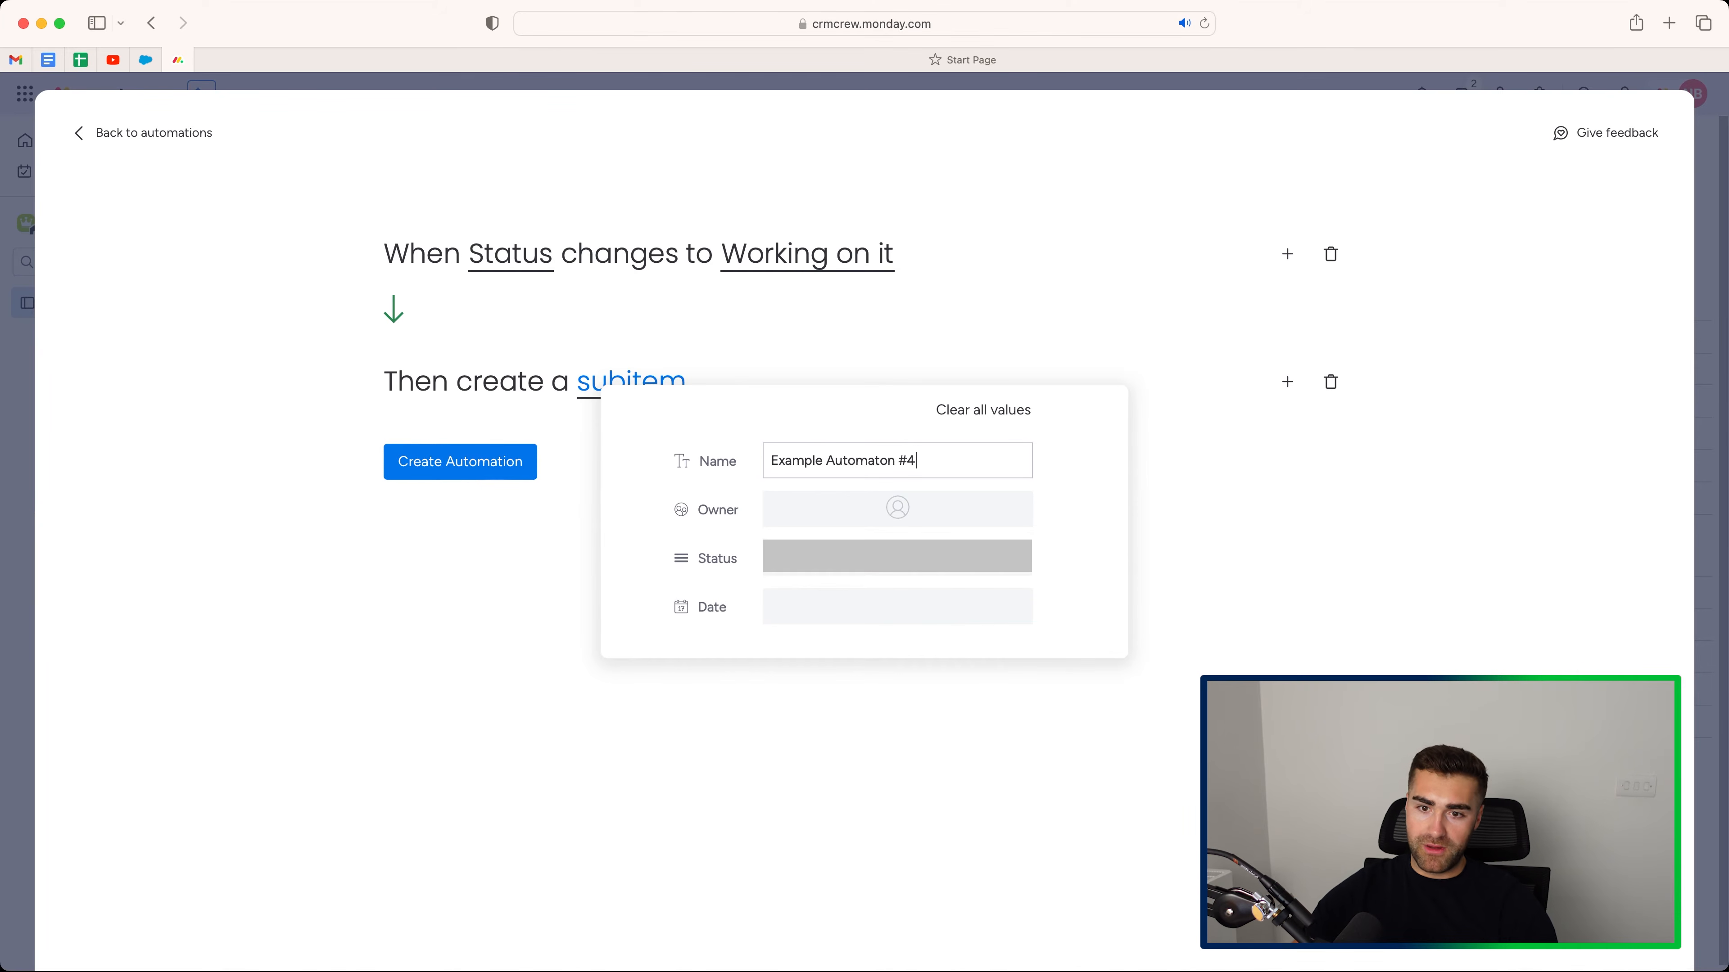
left_click(799, 495)
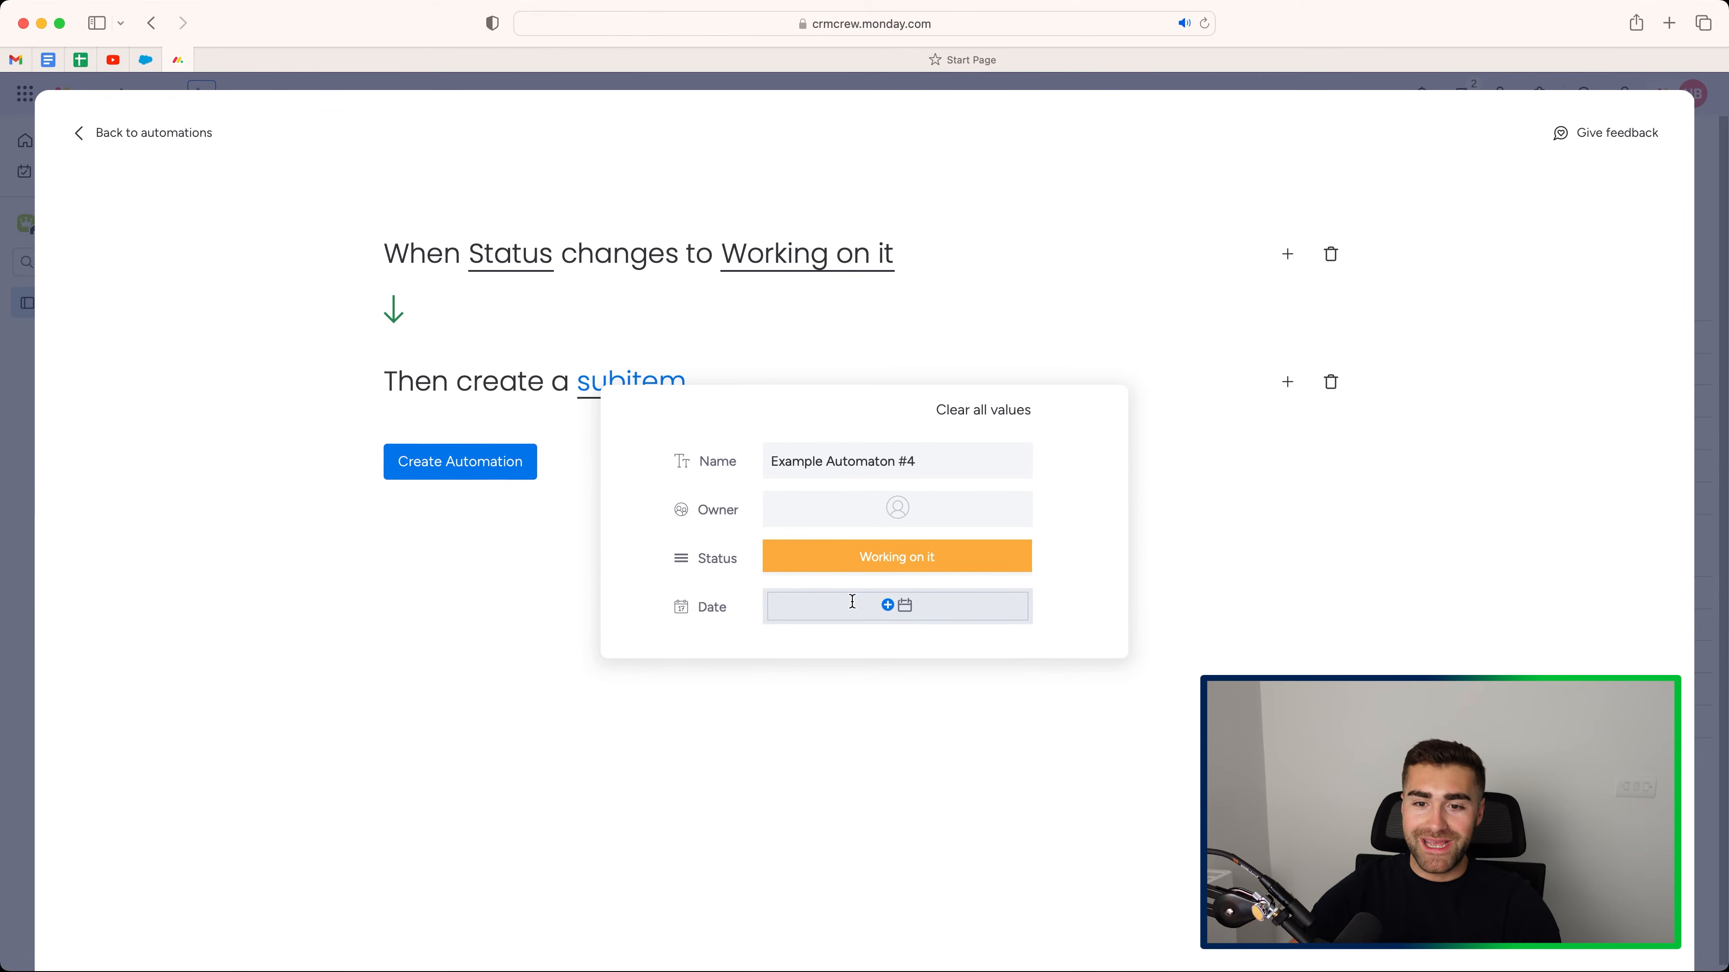
left_click(1235, 526)
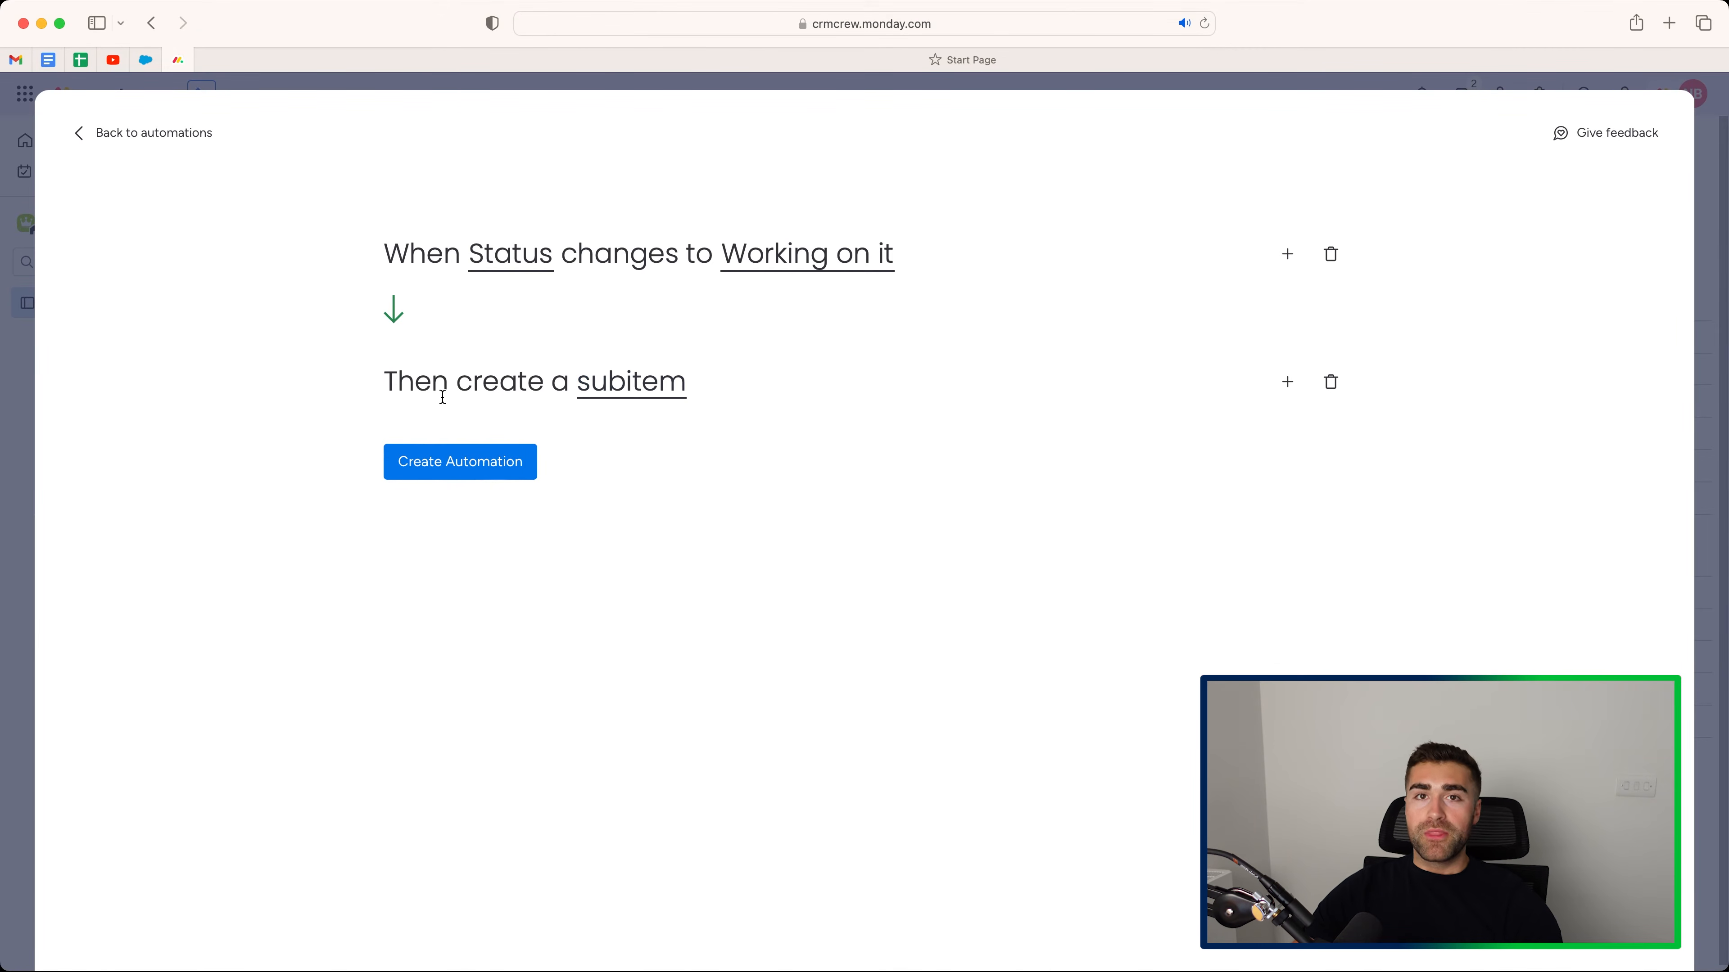
Add a second create subitem action that names its subitem "Example Automation #5"
left_click(1288, 382)
type("subitem")
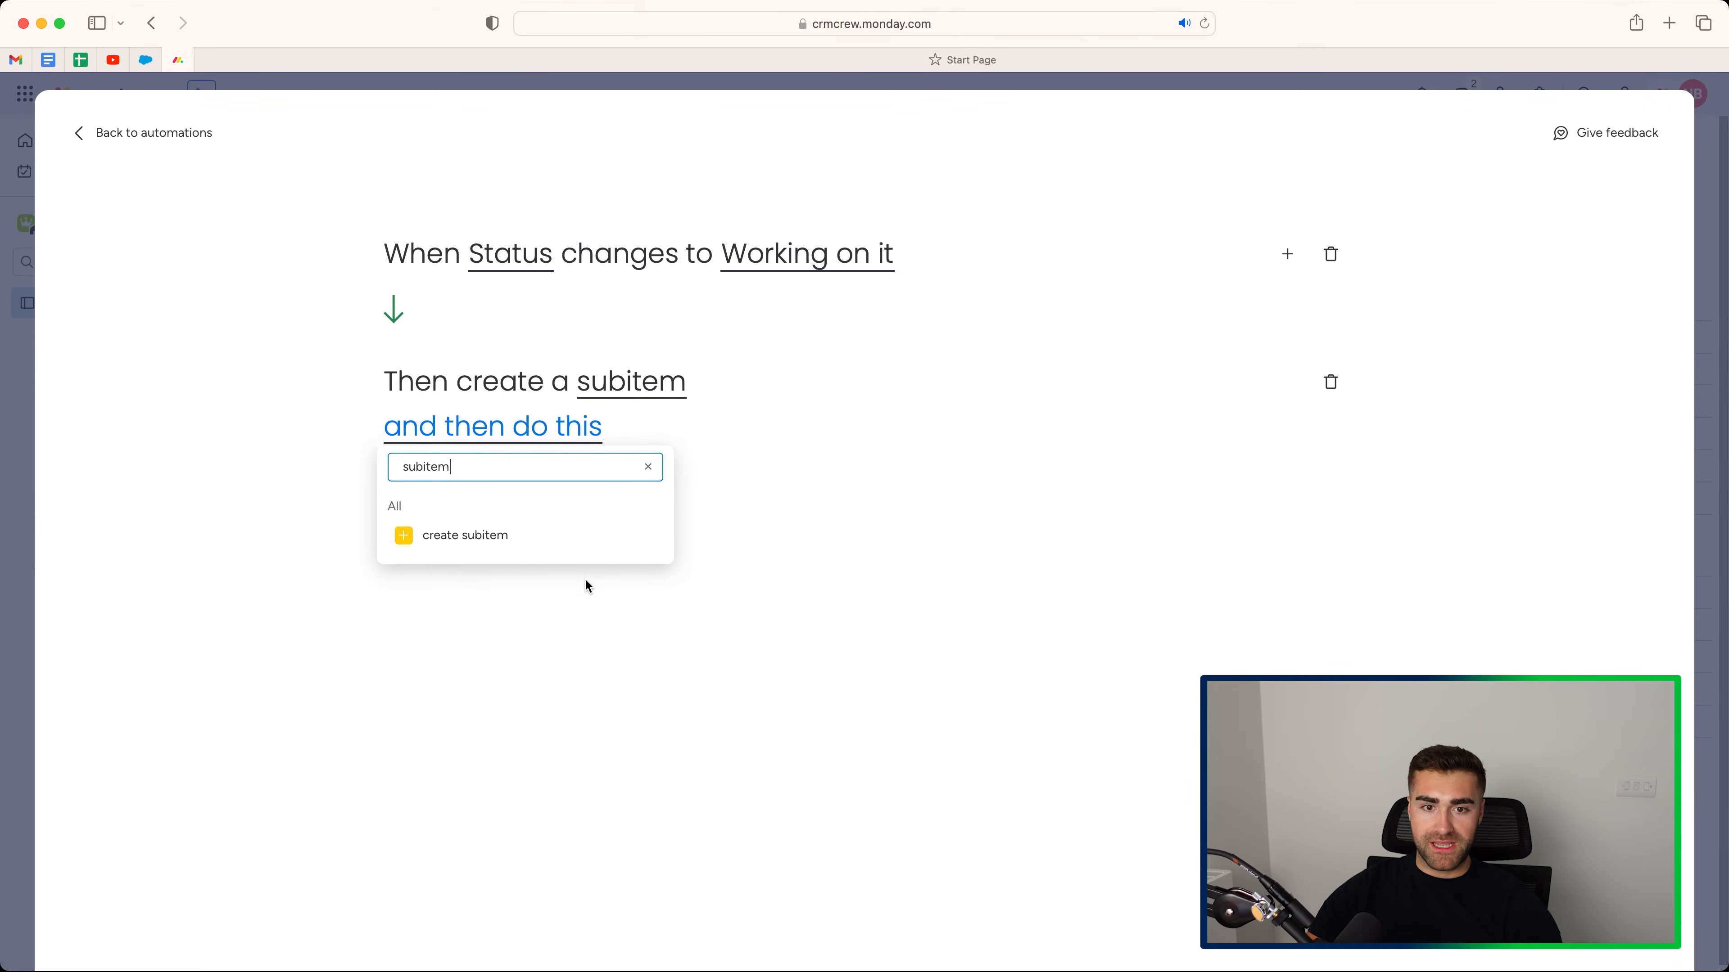
left_click(559, 540)
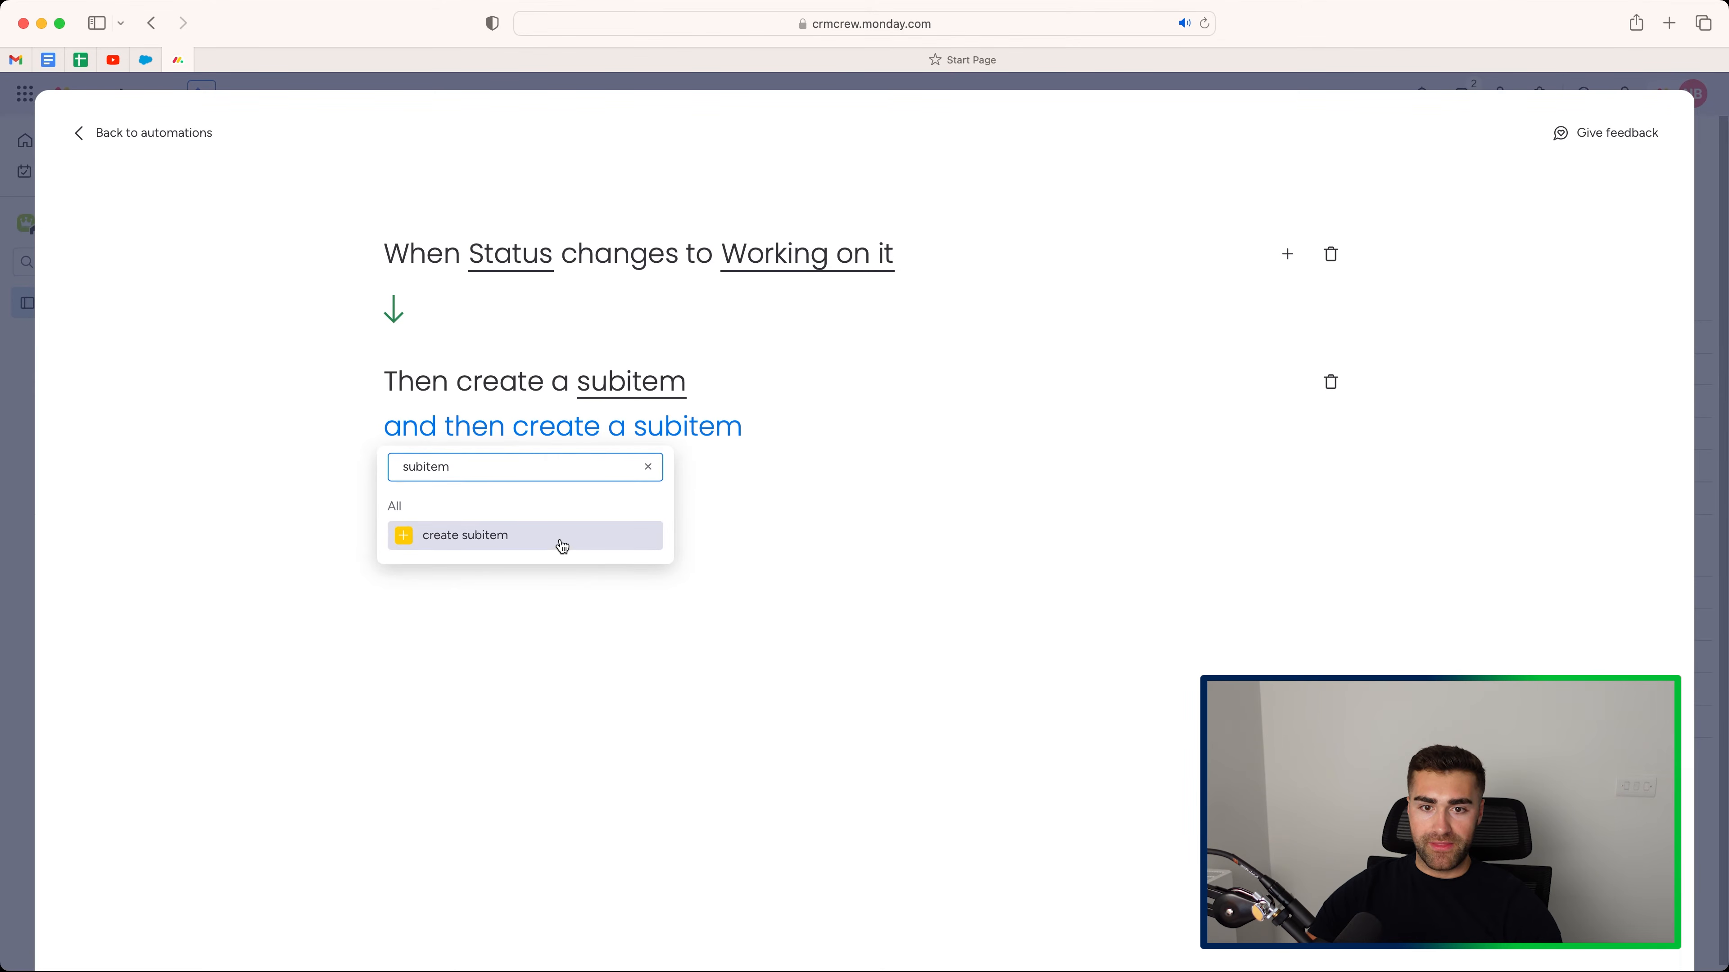
left_click(664, 435)
left_click(783, 461)
type("E")
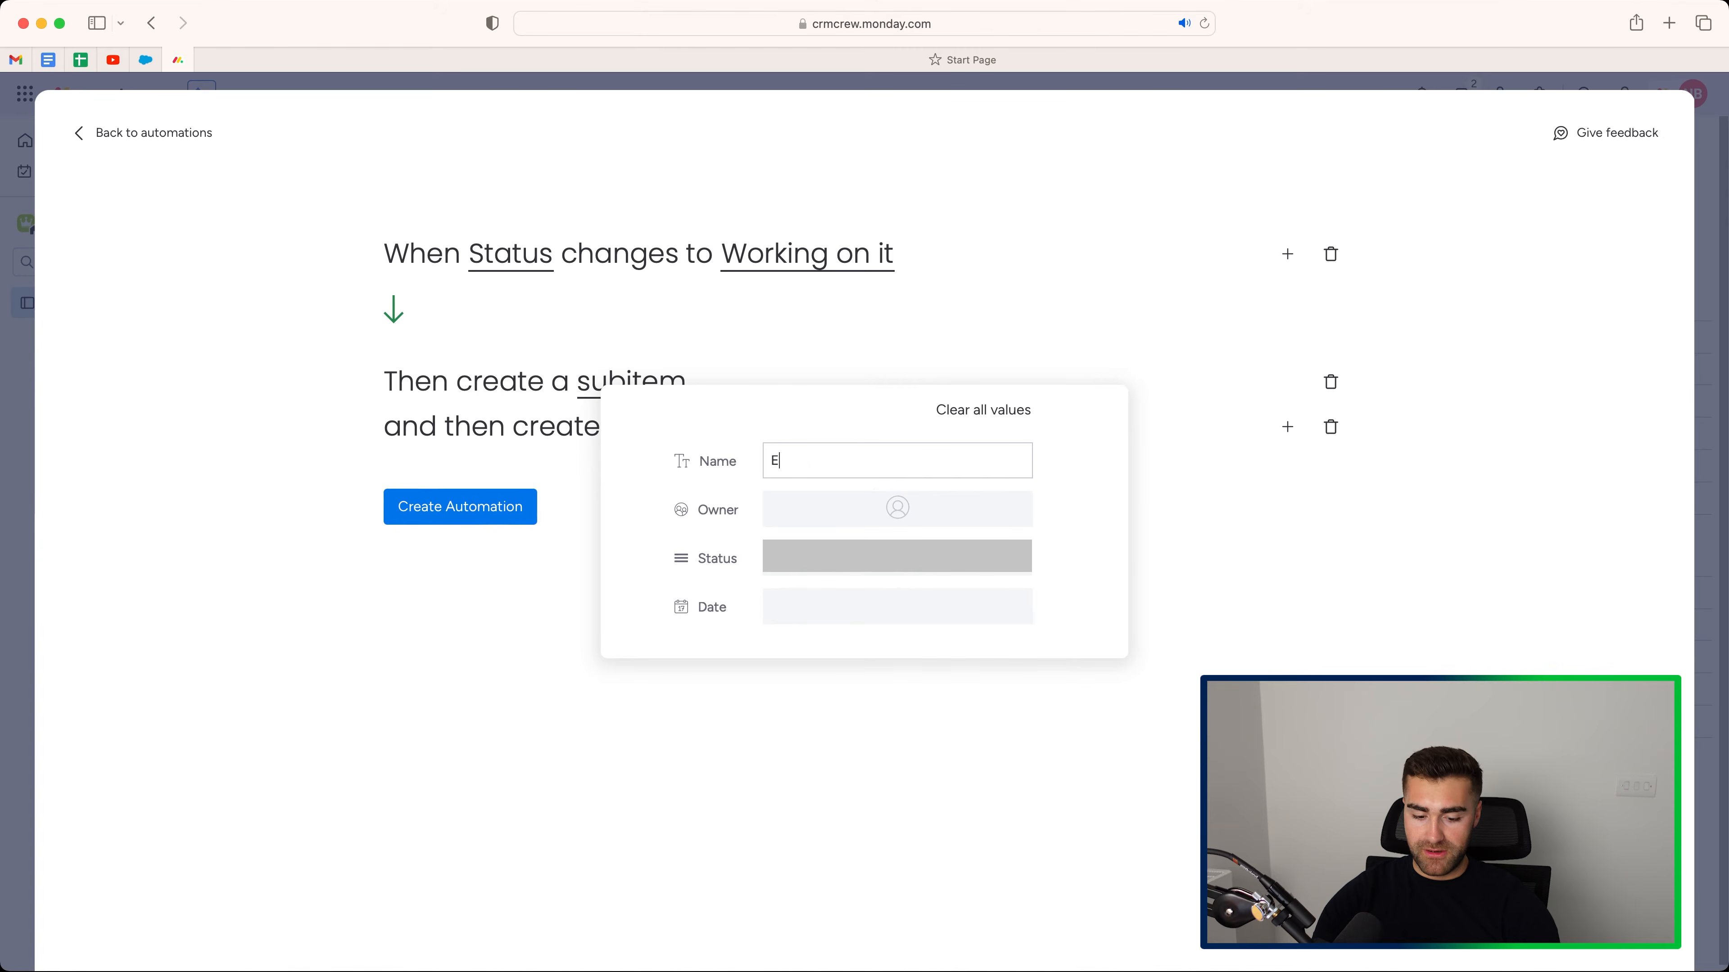
type("xample Automa")
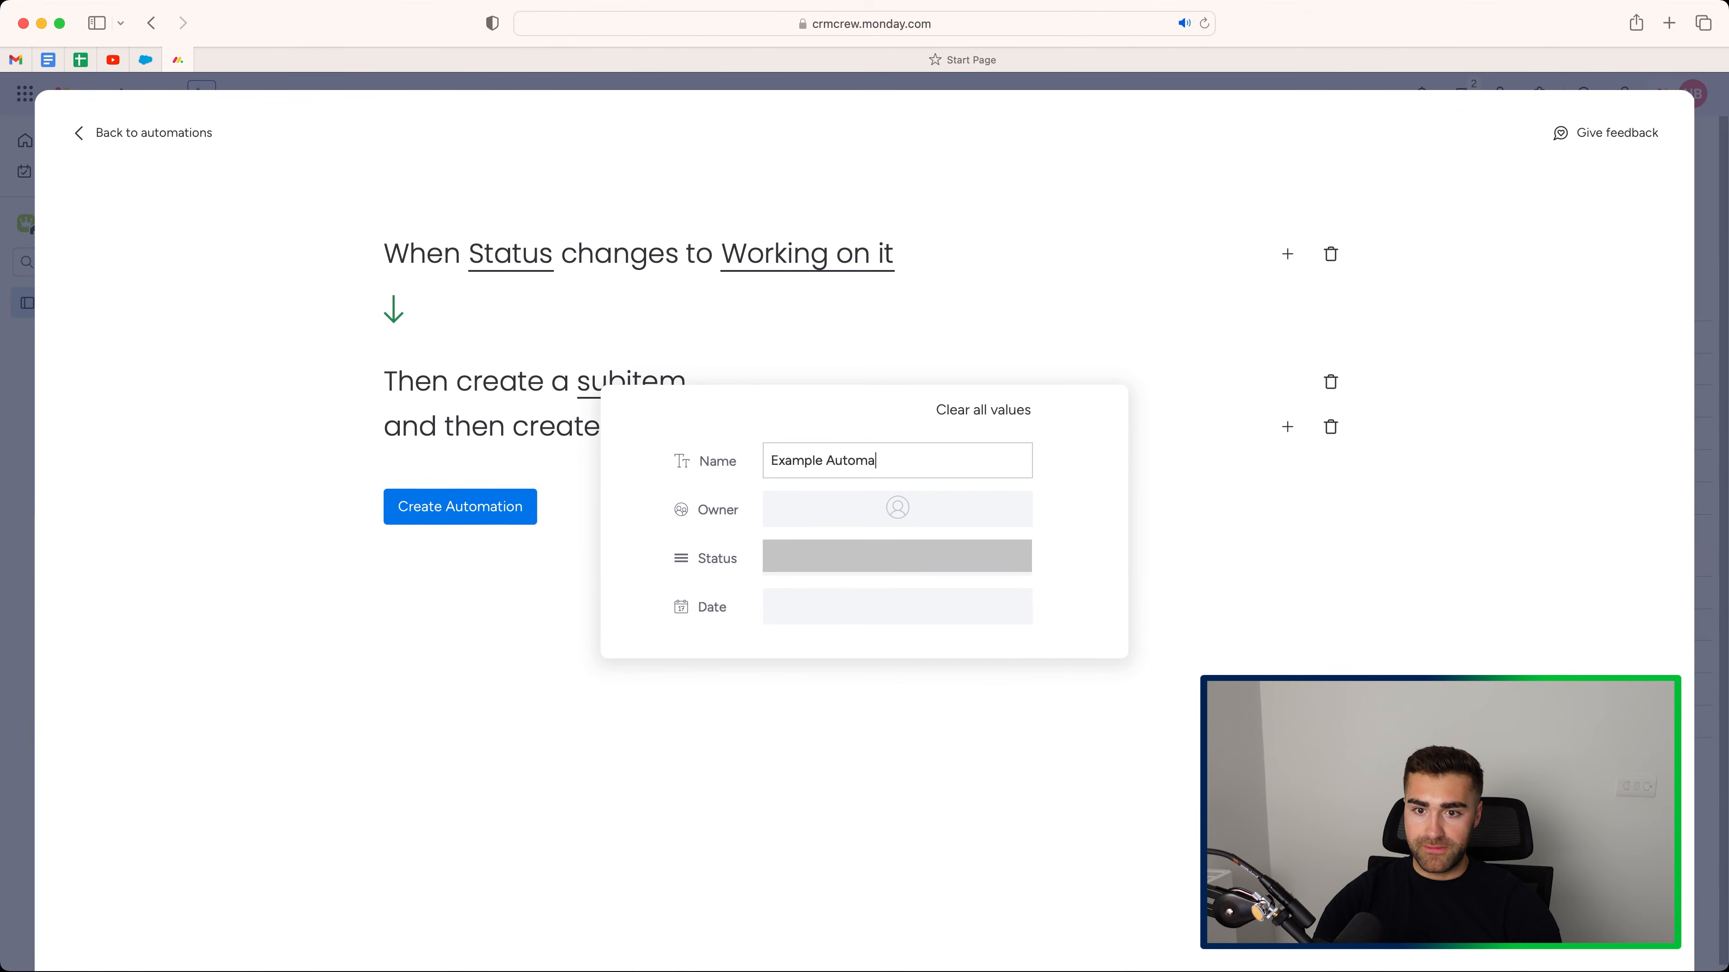
type("tion #5")
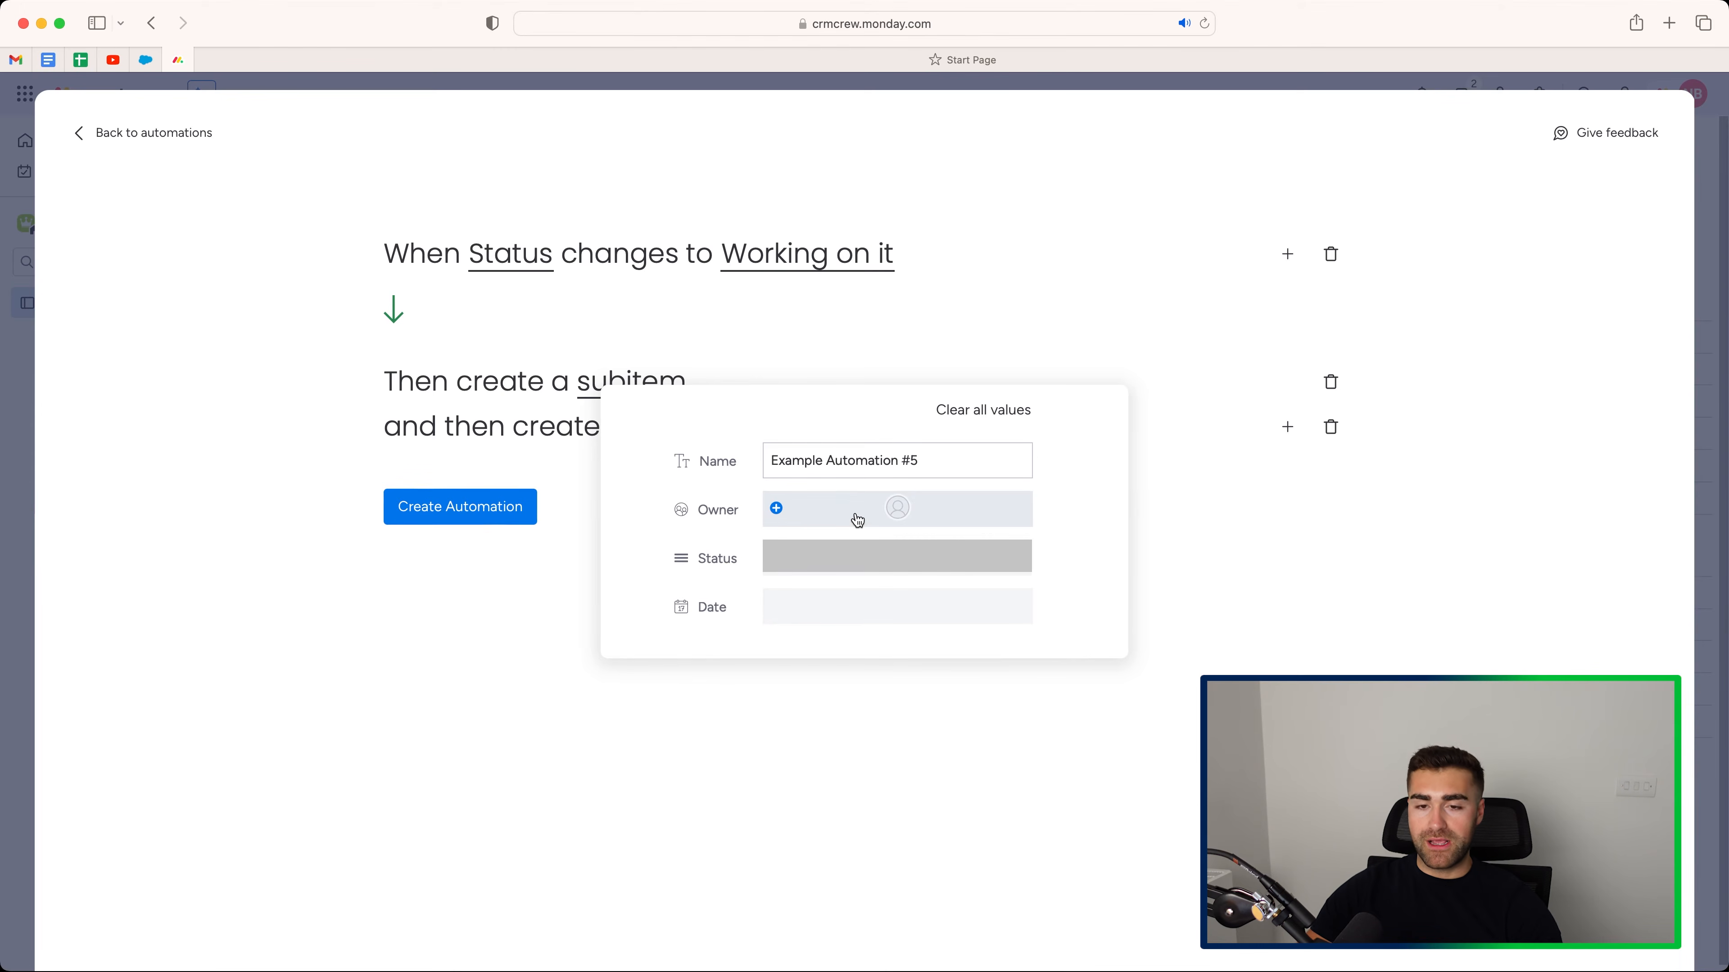
Give the second automated subitem the status Stuck and the date 10 July 2023, and create the automation
left_click(829, 564)
left_click(876, 625)
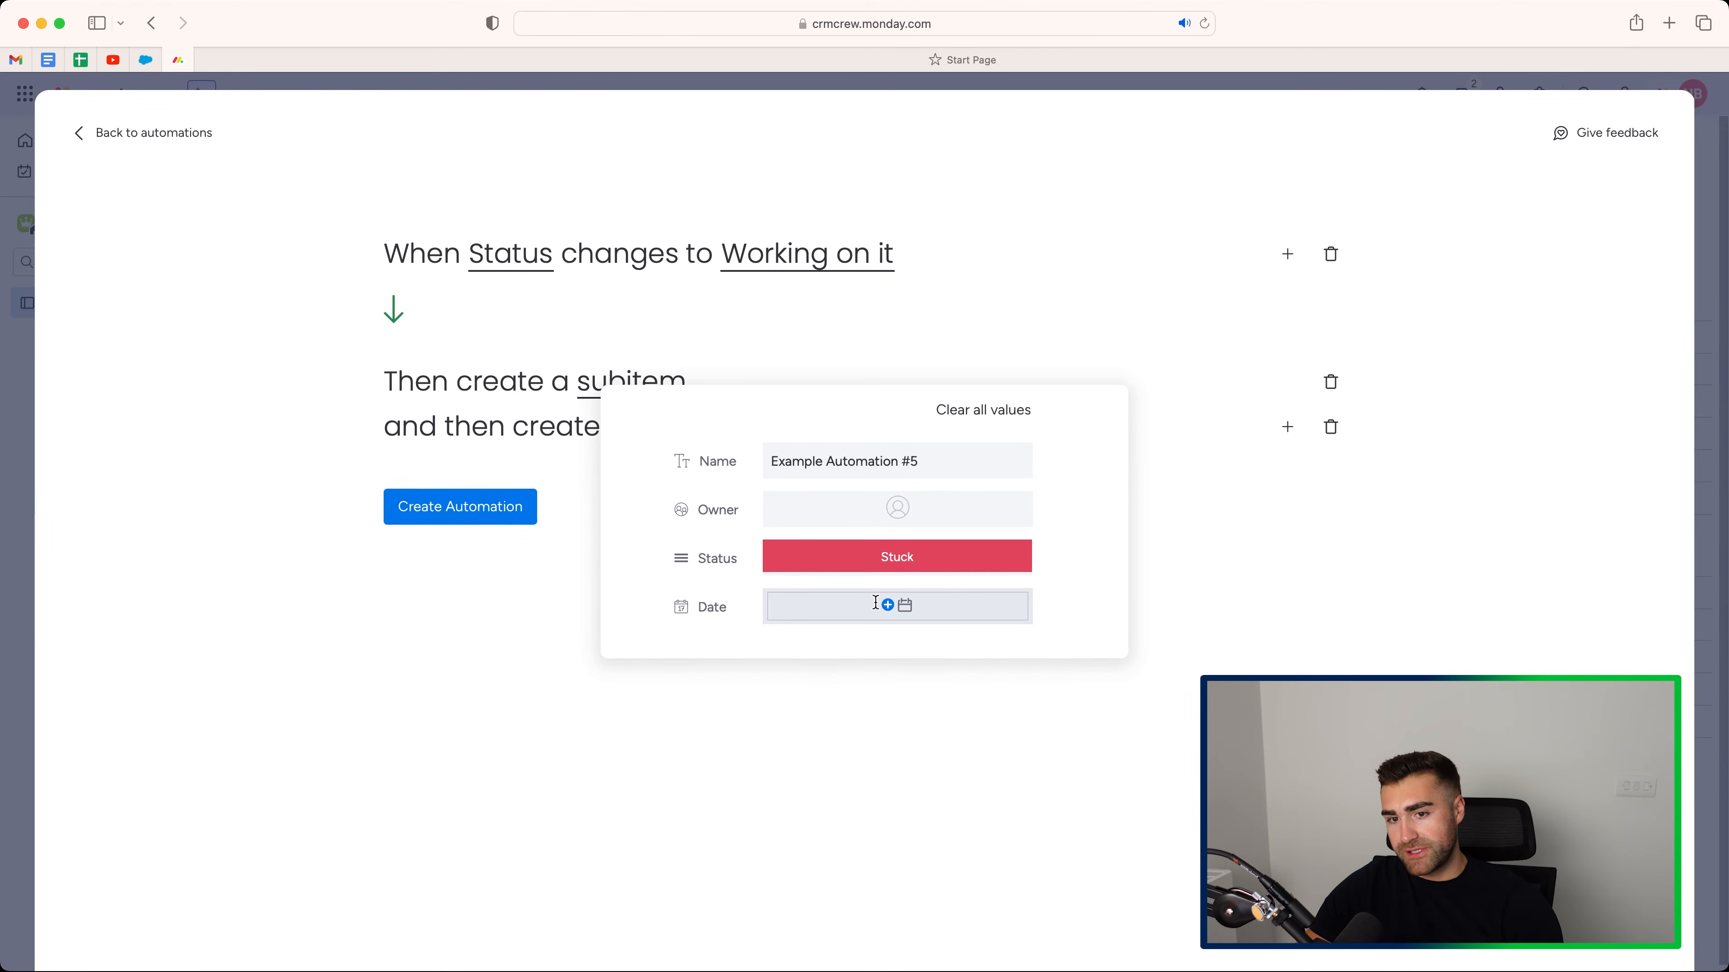
left_click(850, 615)
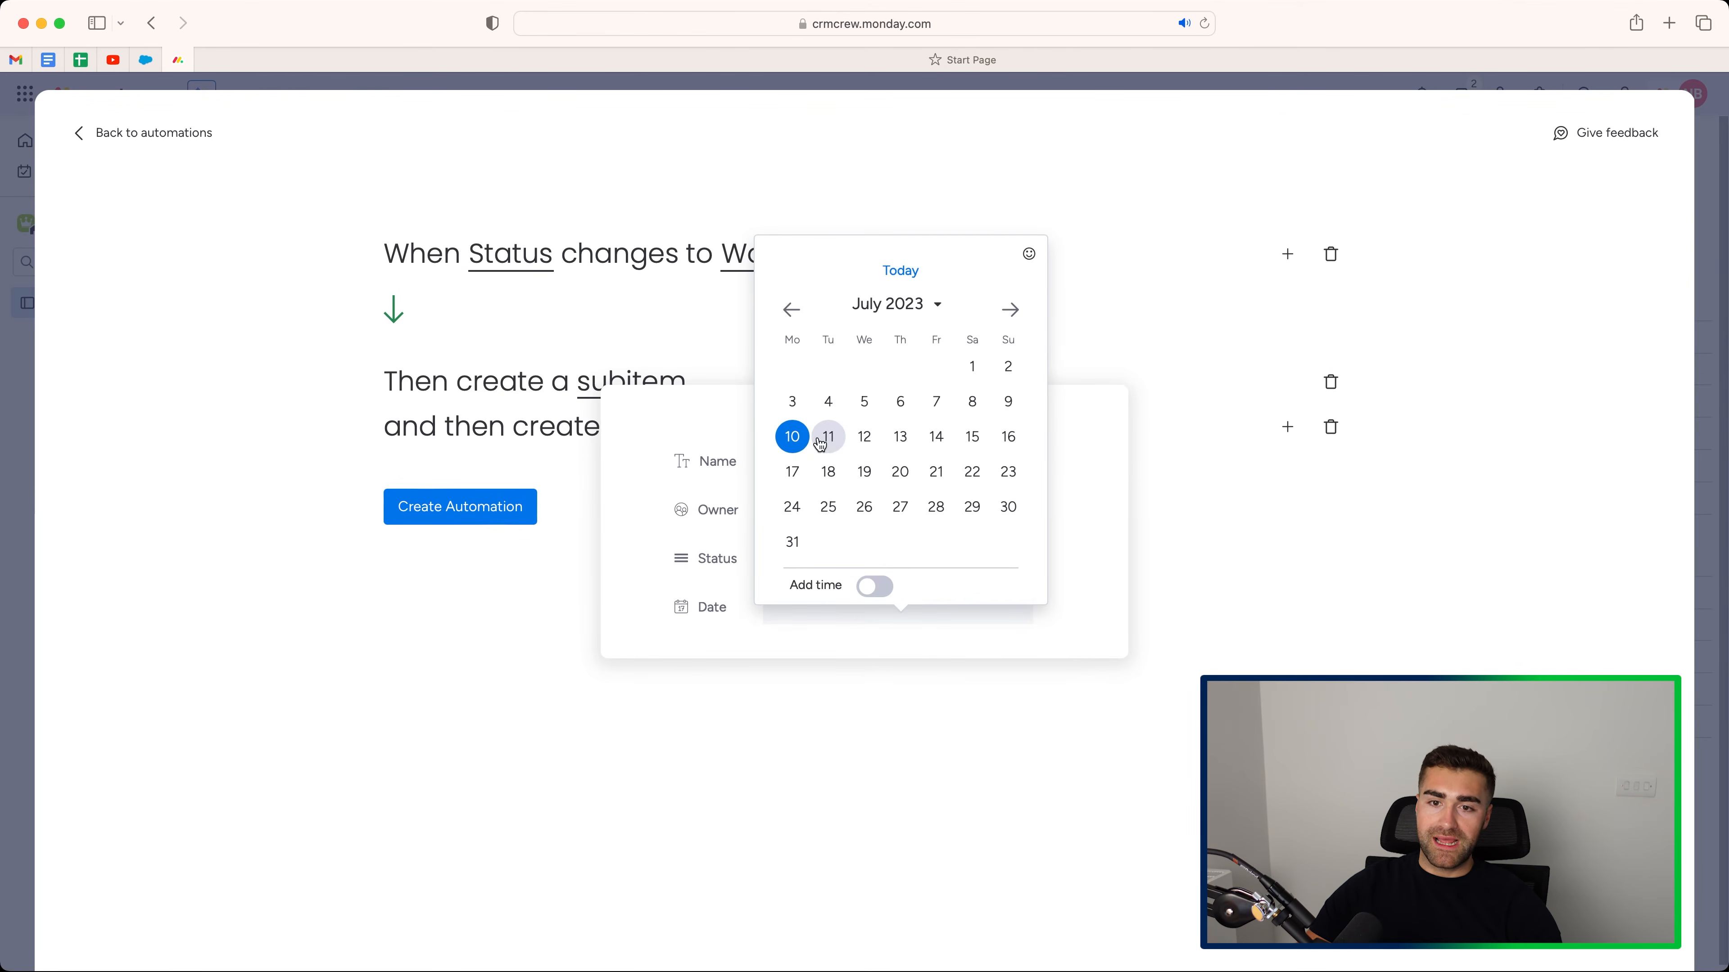
left_click(791, 436)
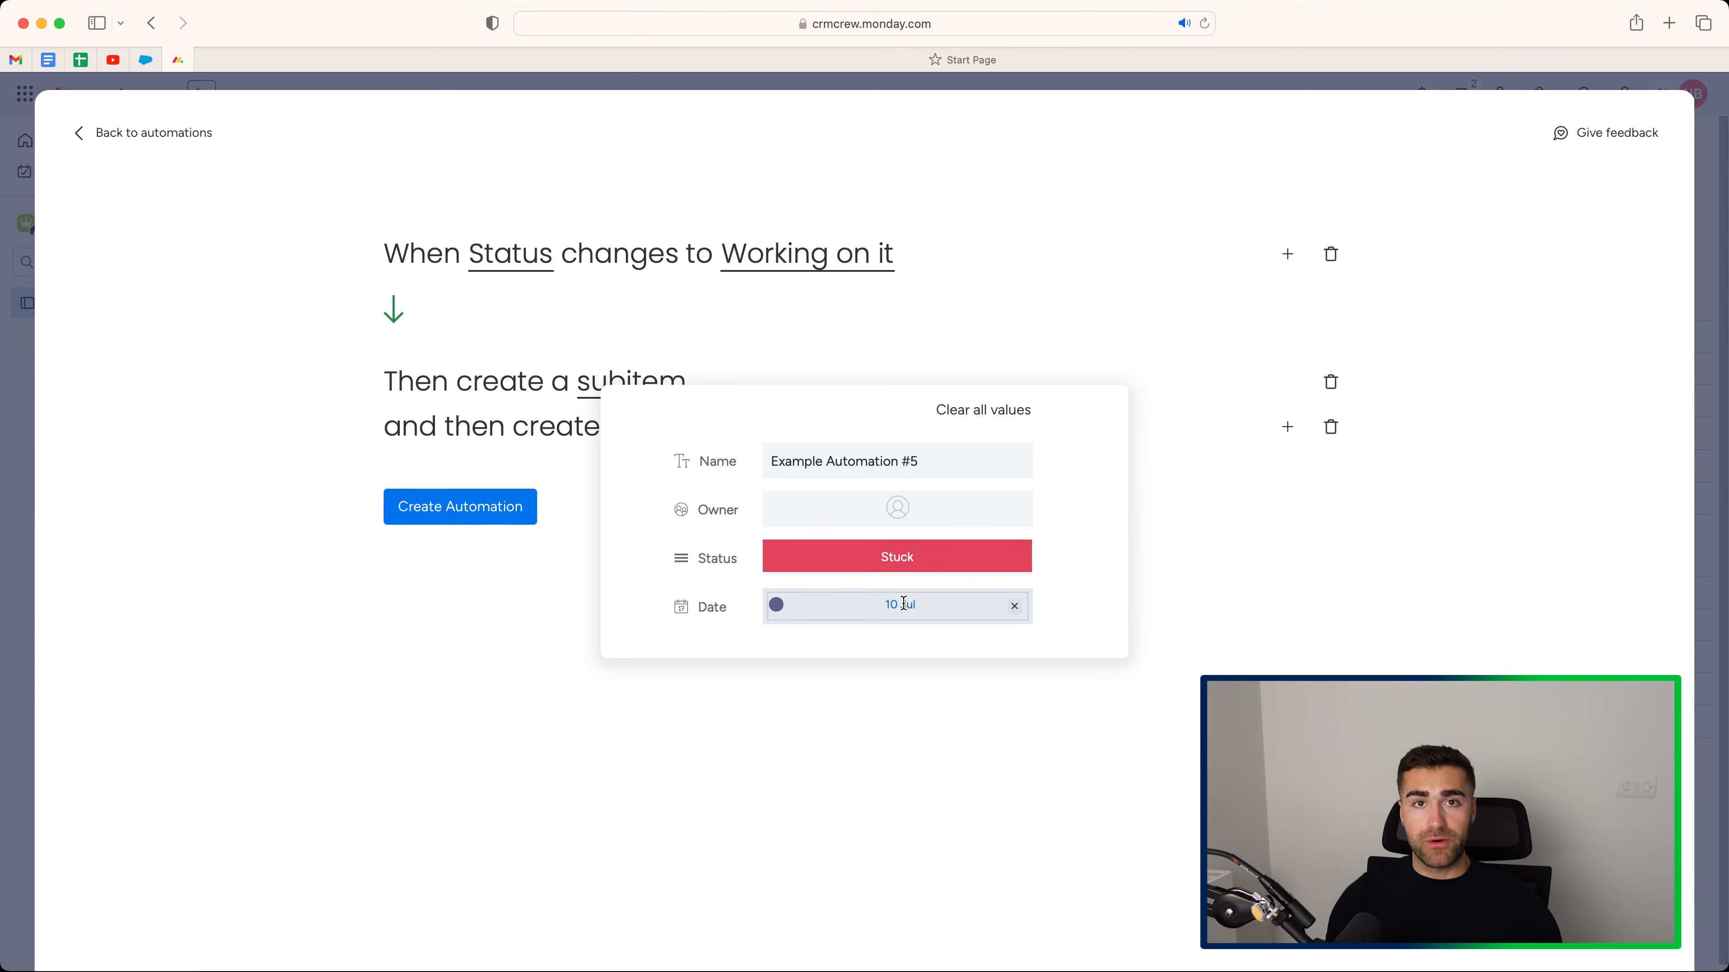
left_click(224, 486)
left_click(416, 520)
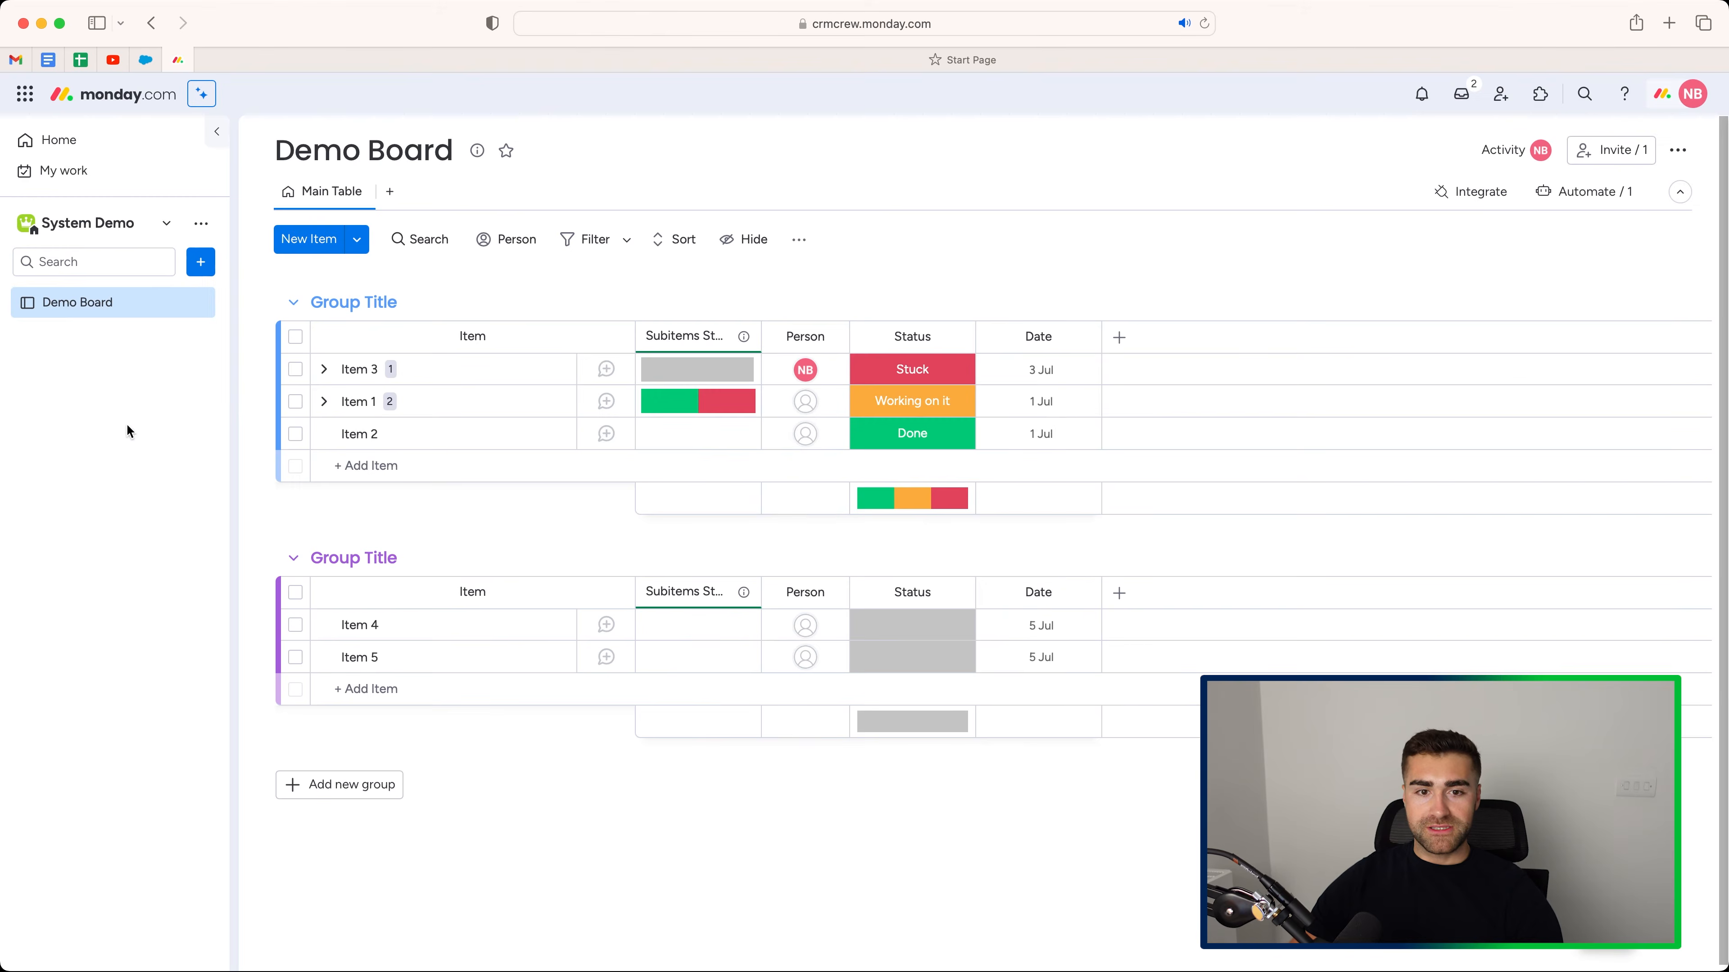
Change Item 2's status to Working on it to trigger the automation
left_click(324, 436)
left_click(325, 437)
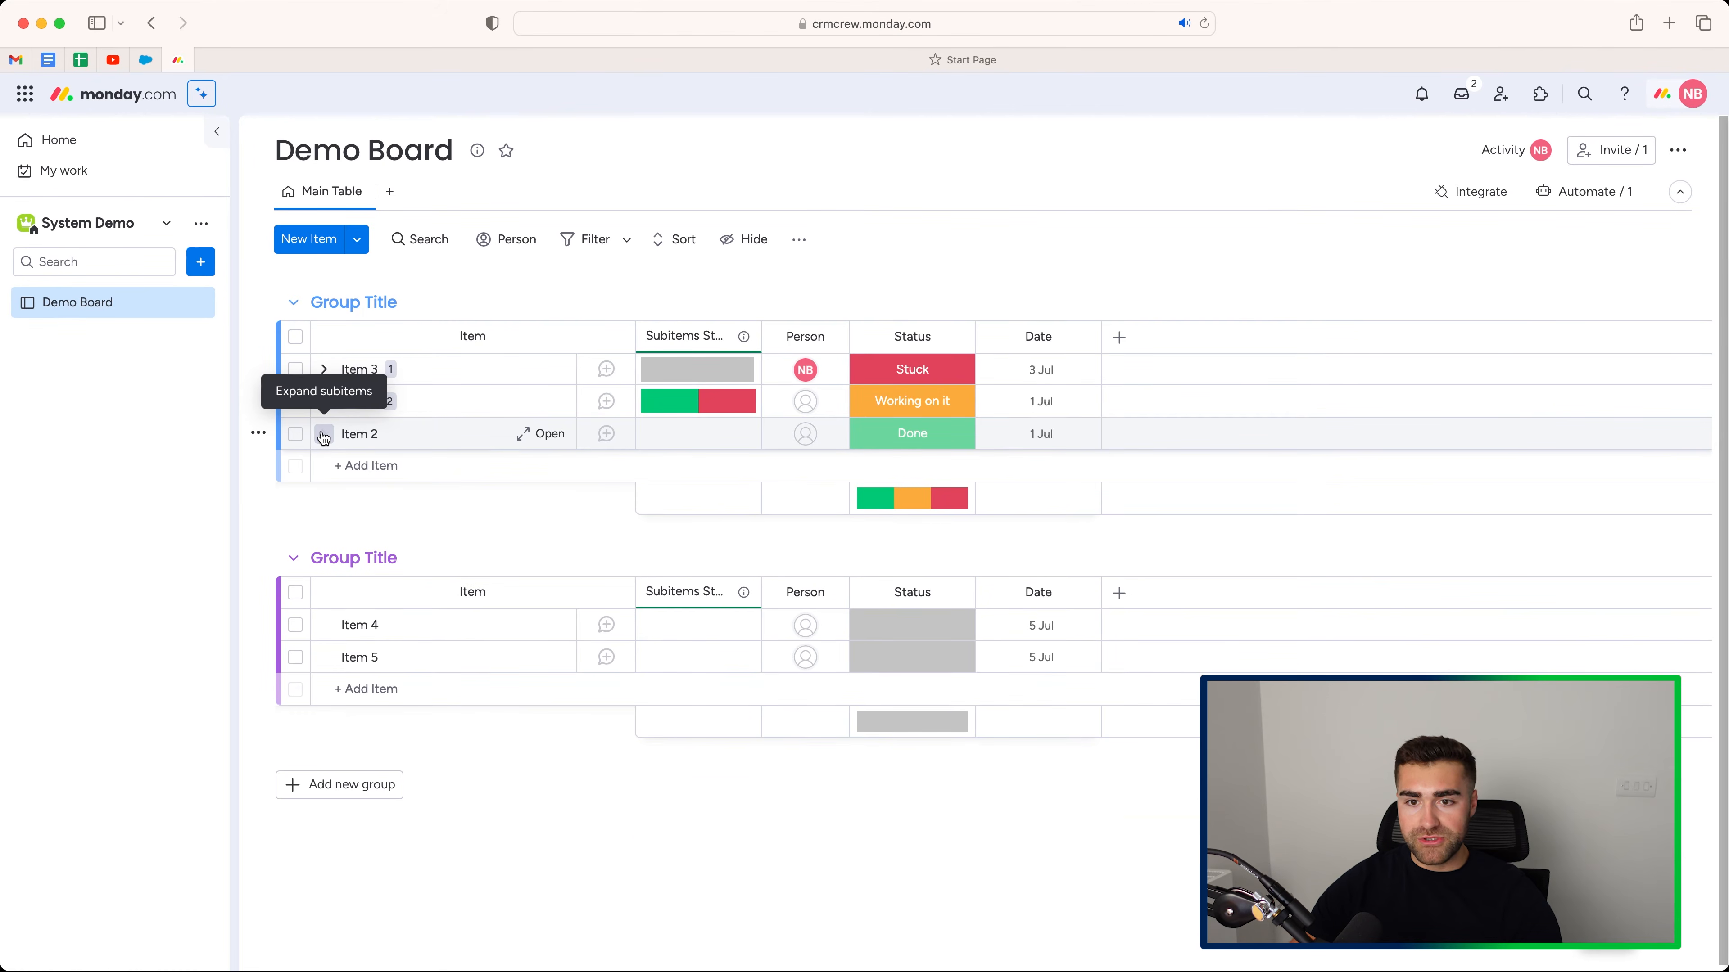
left_click(929, 440)
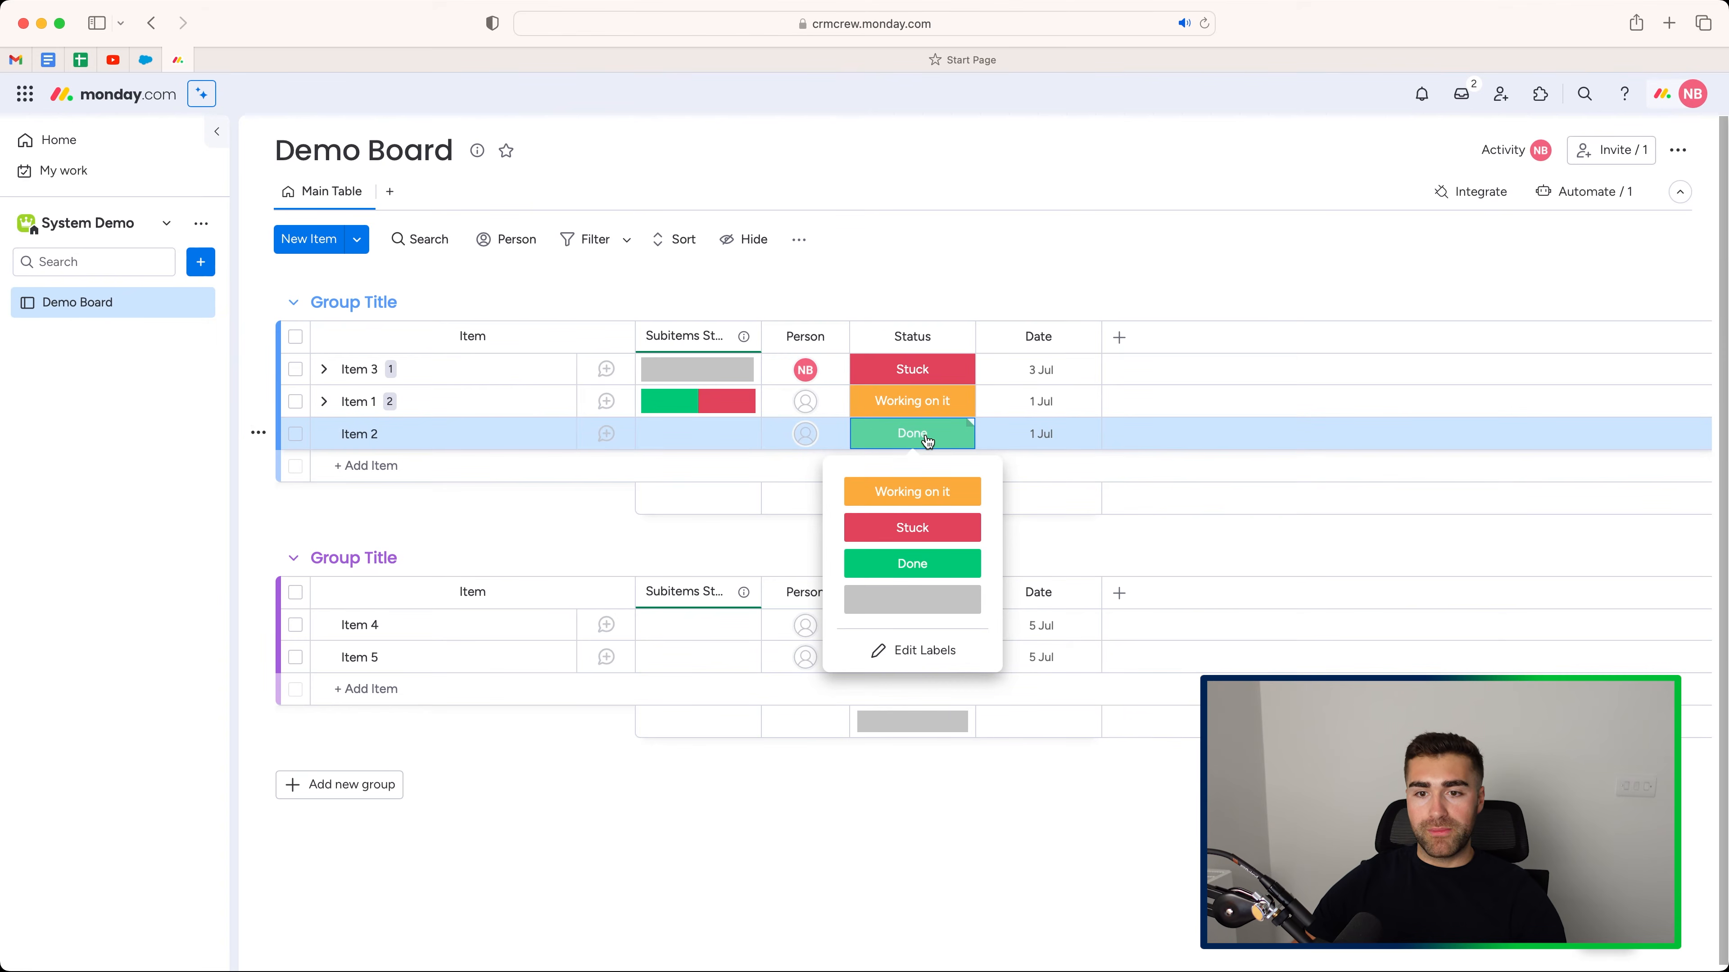
left_click(904, 501)
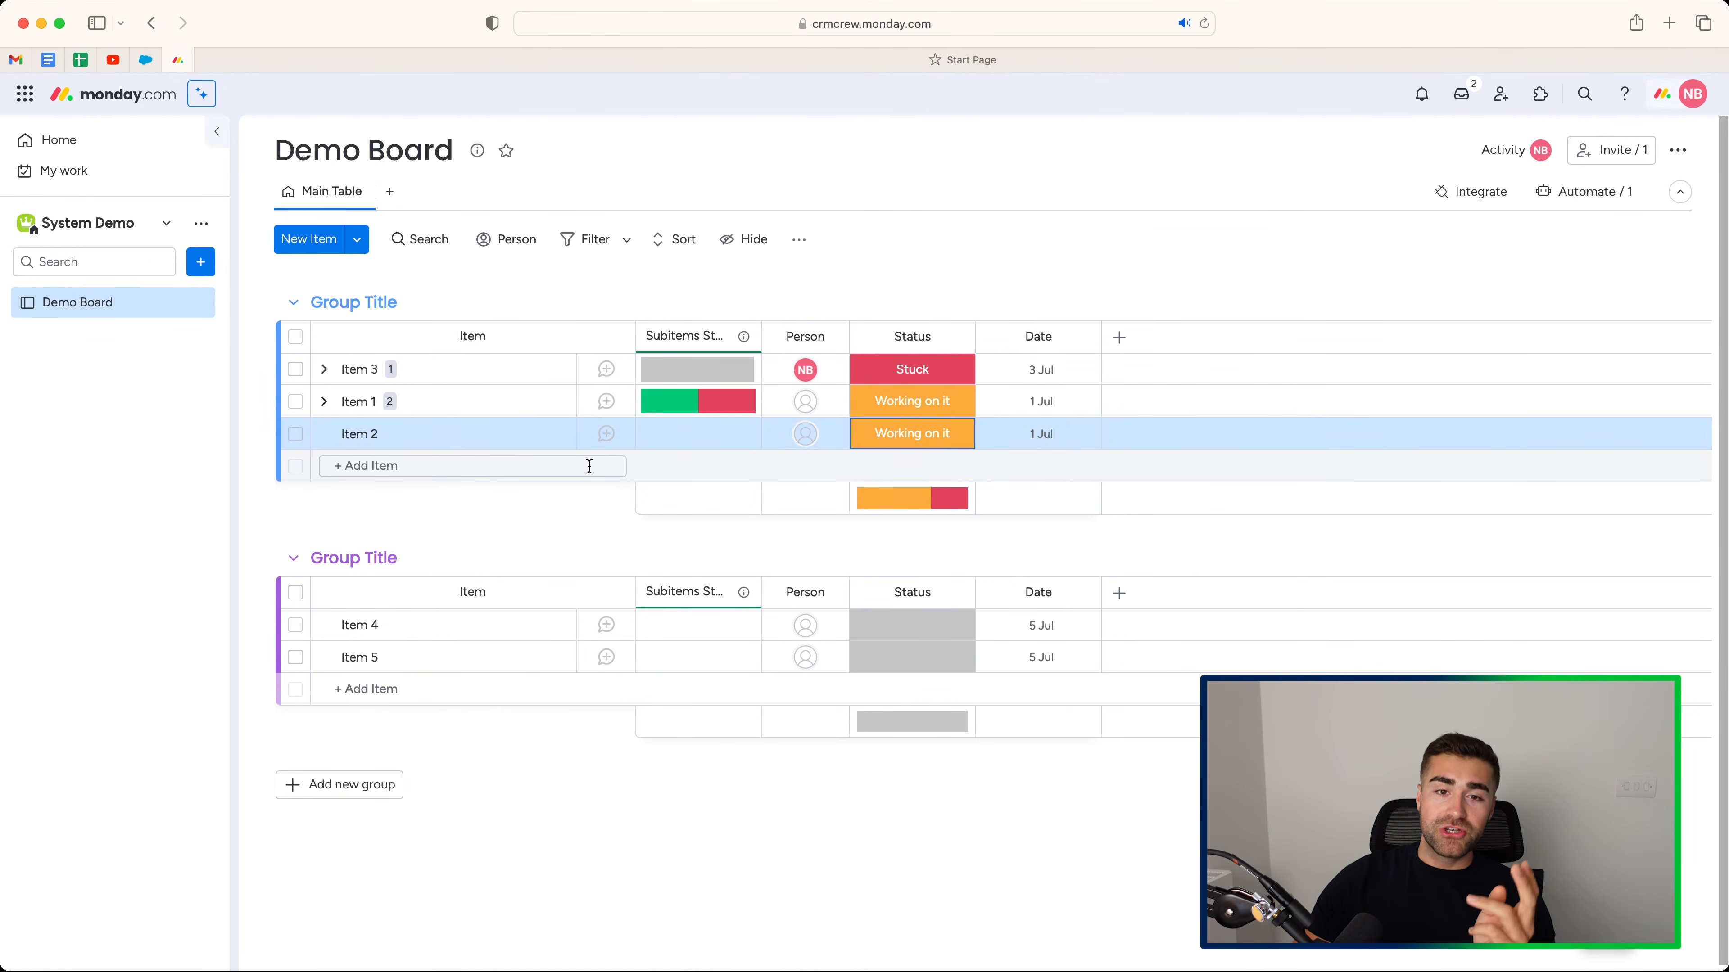
Expand Item 2's subitems and widen the Subitem column so the full names fit
left_click(324, 434)
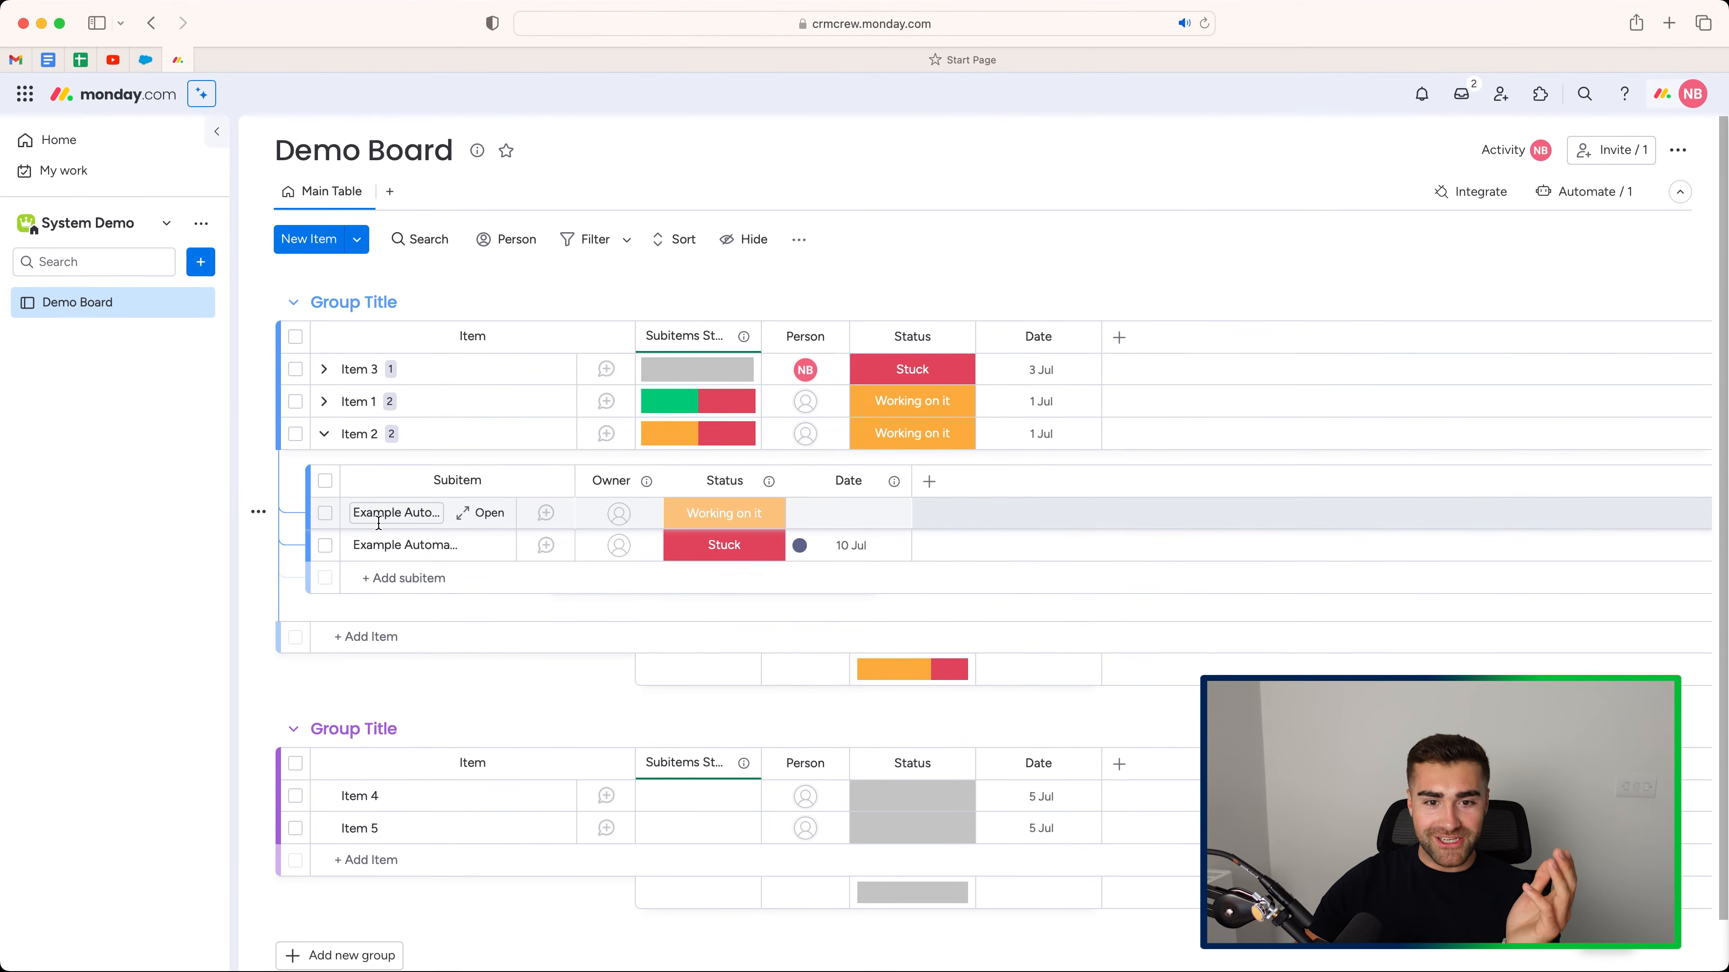
left_click_drag(572, 481, 632, 481)
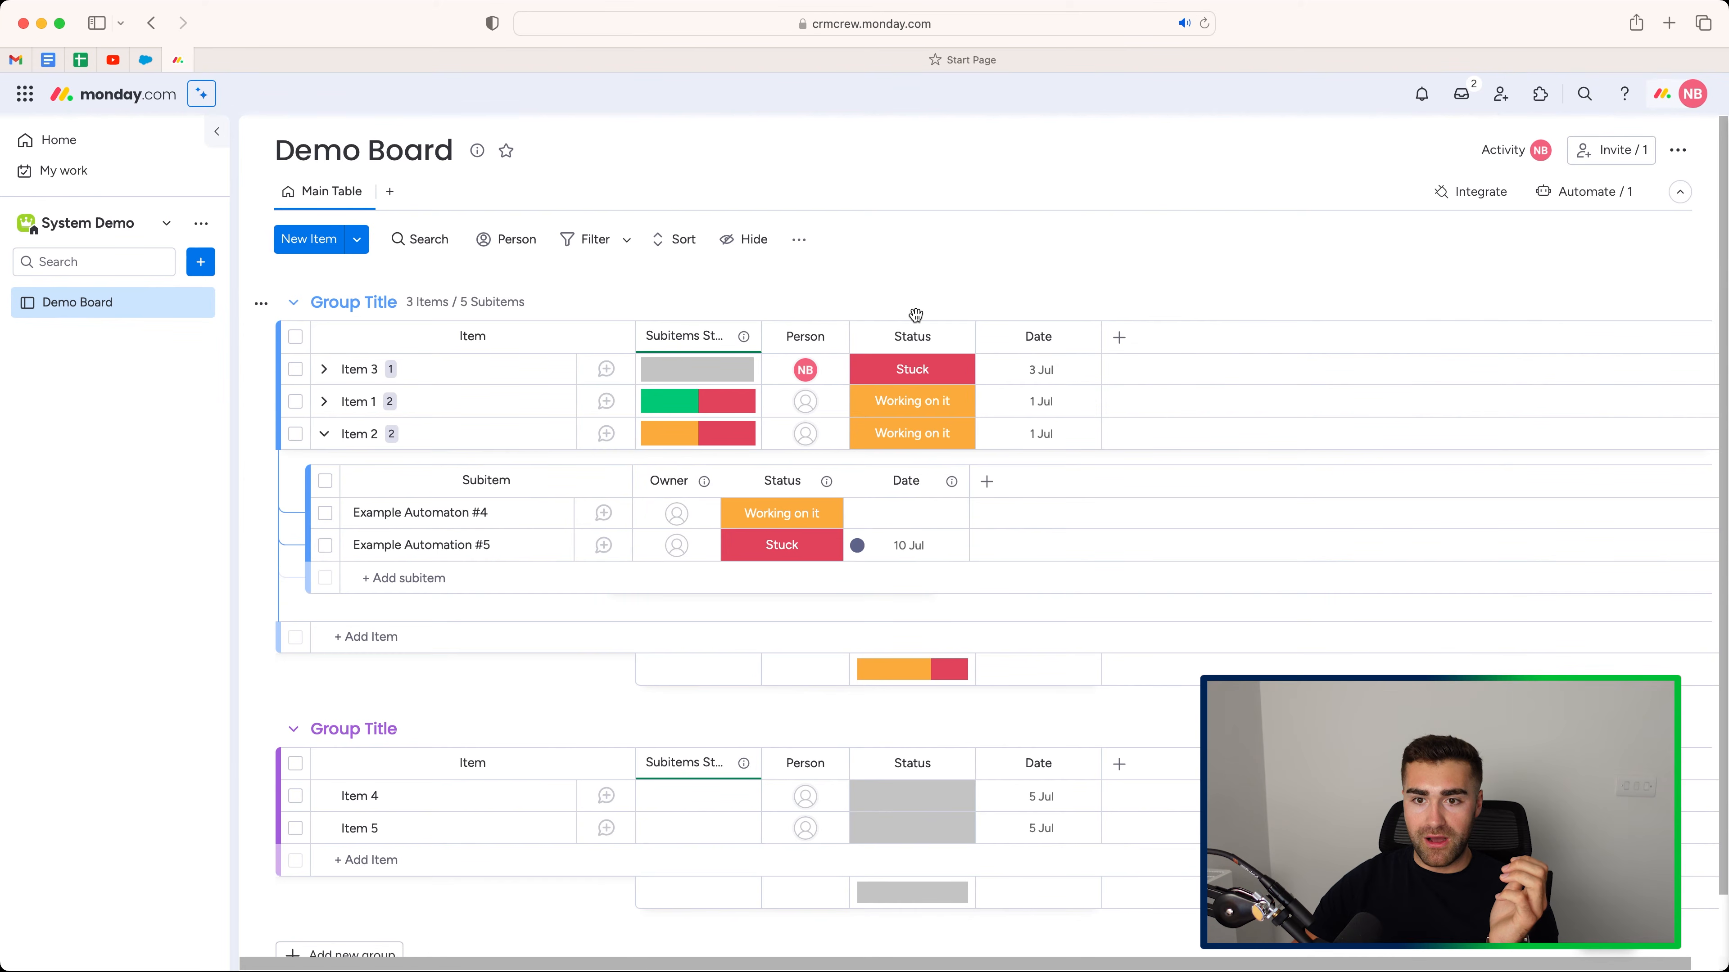